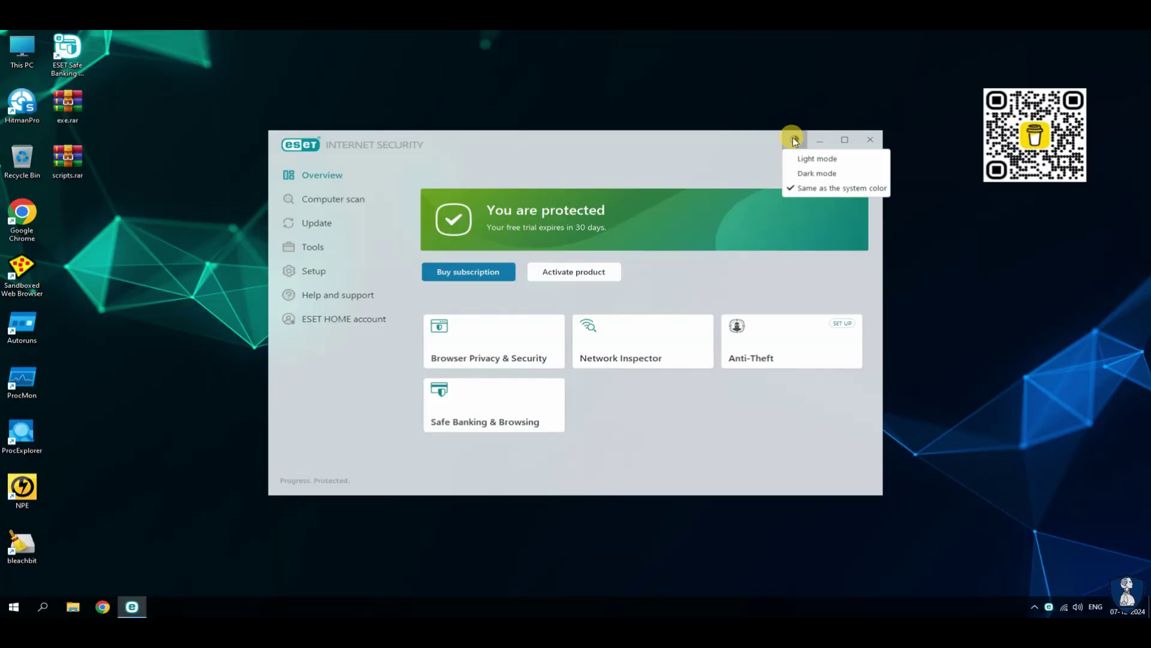
Step: Switch the interface to dark mode, back to light mode, then show the Browser Privacy & Security page
click(805, 175)
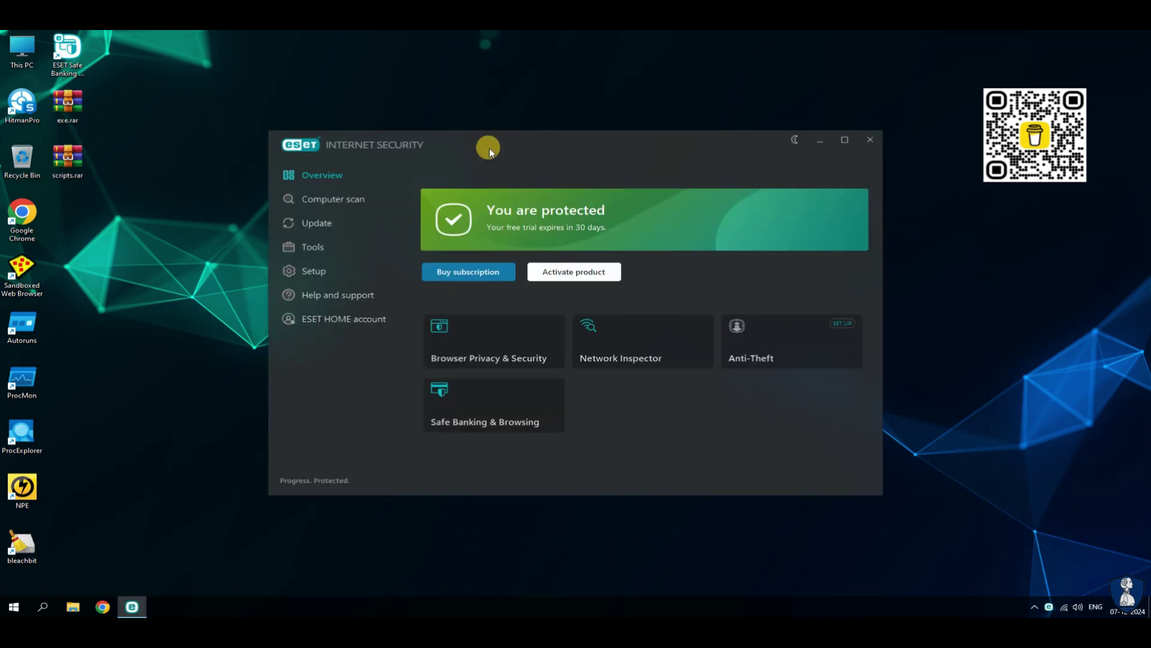
click(789, 143)
click(790, 158)
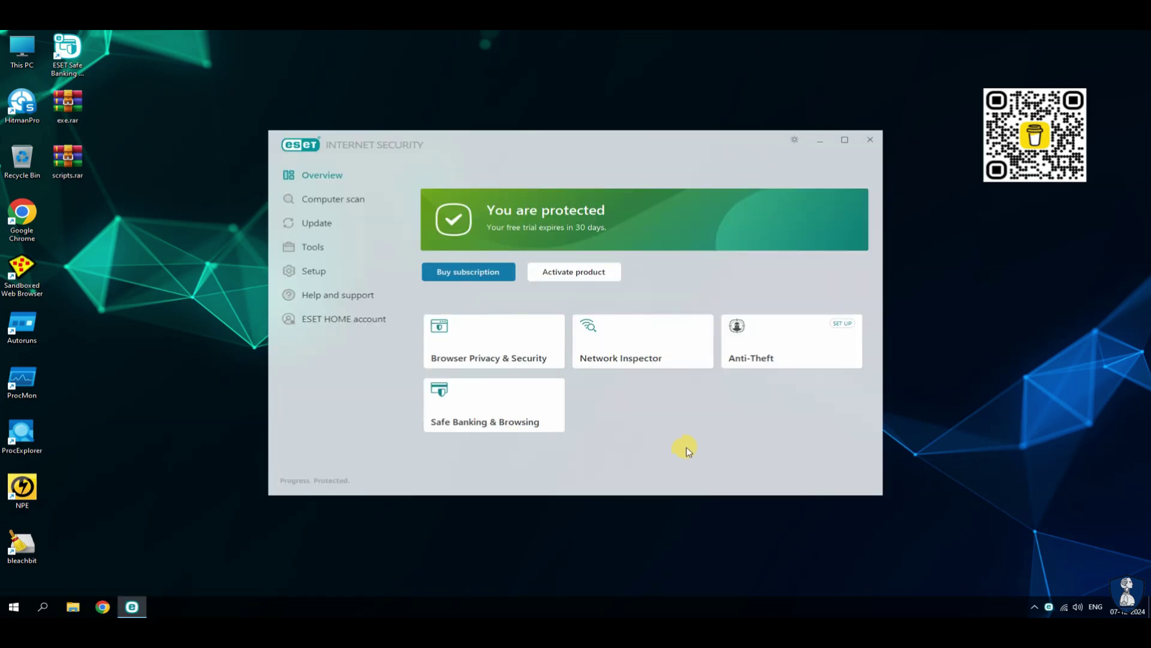
click(504, 354)
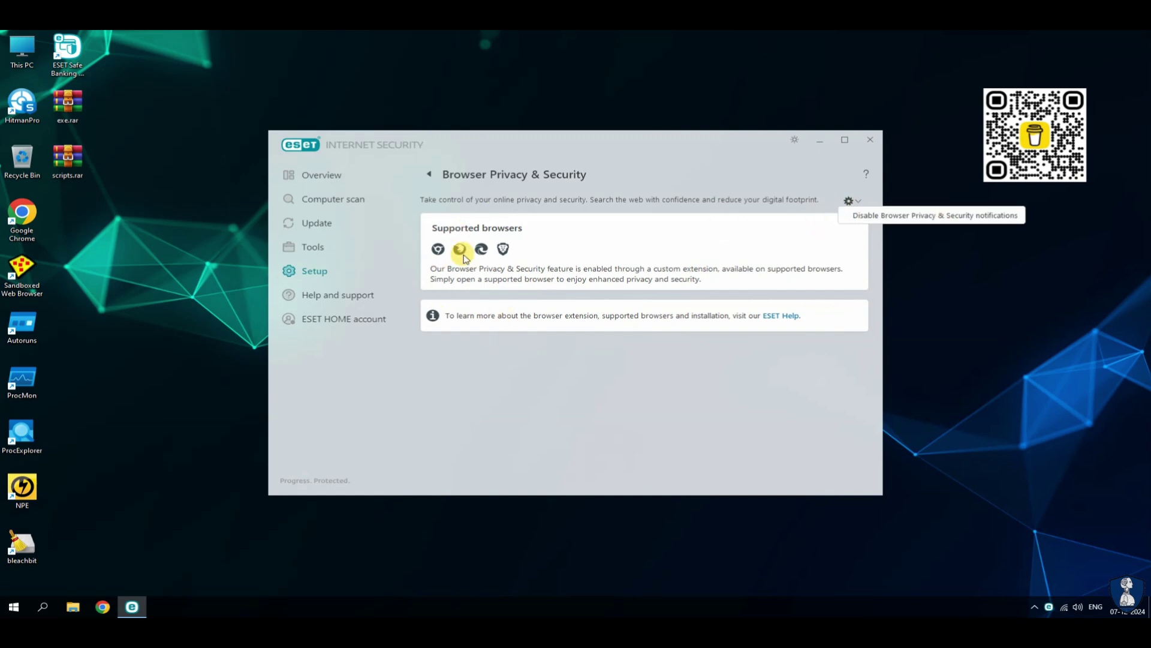
Step: Browse the Network Inspector and Anti-Theft pages from the overview, dismissing the ESET HOME sign-in dialog
click(429, 174)
click(627, 352)
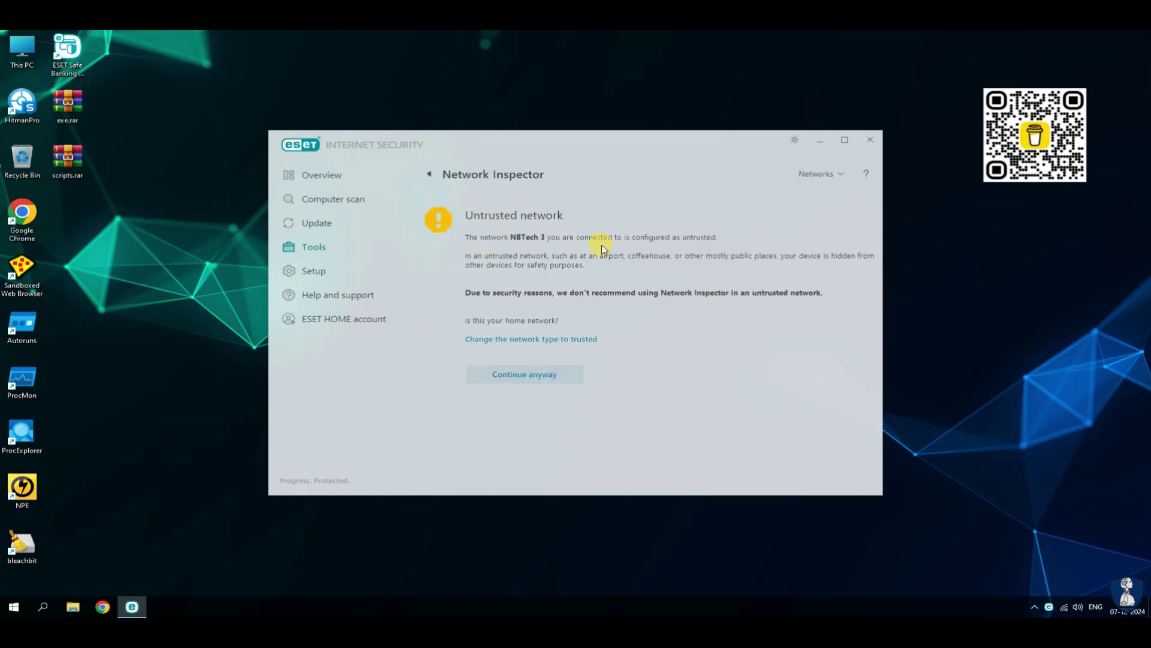
click(516, 375)
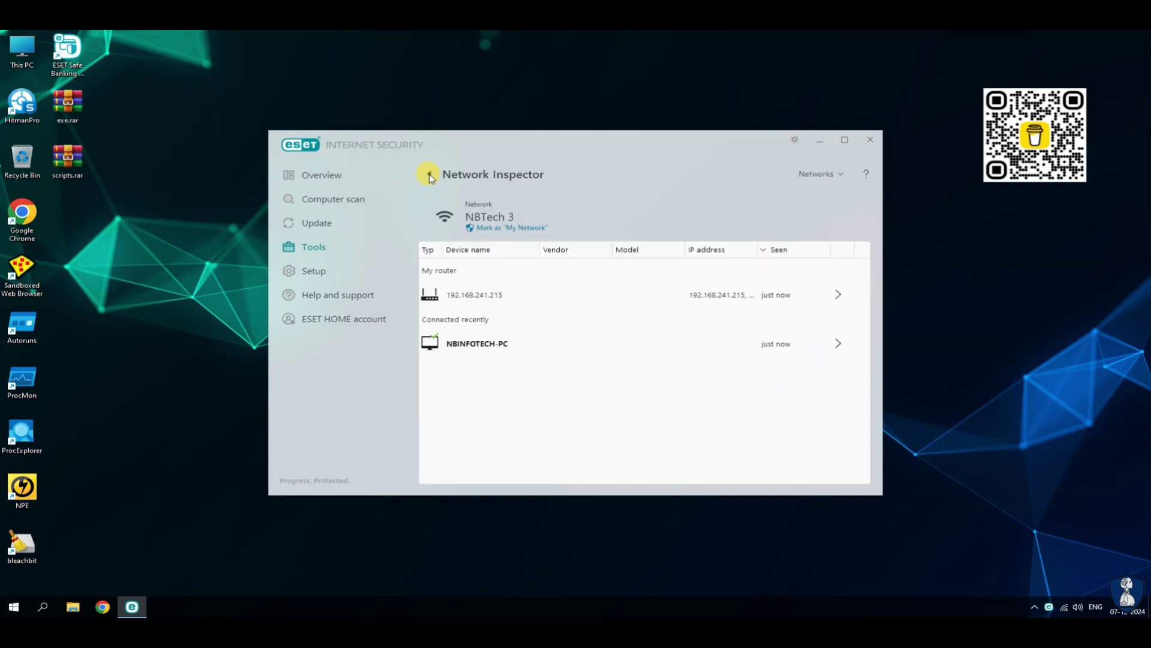
click(429, 175)
click(790, 342)
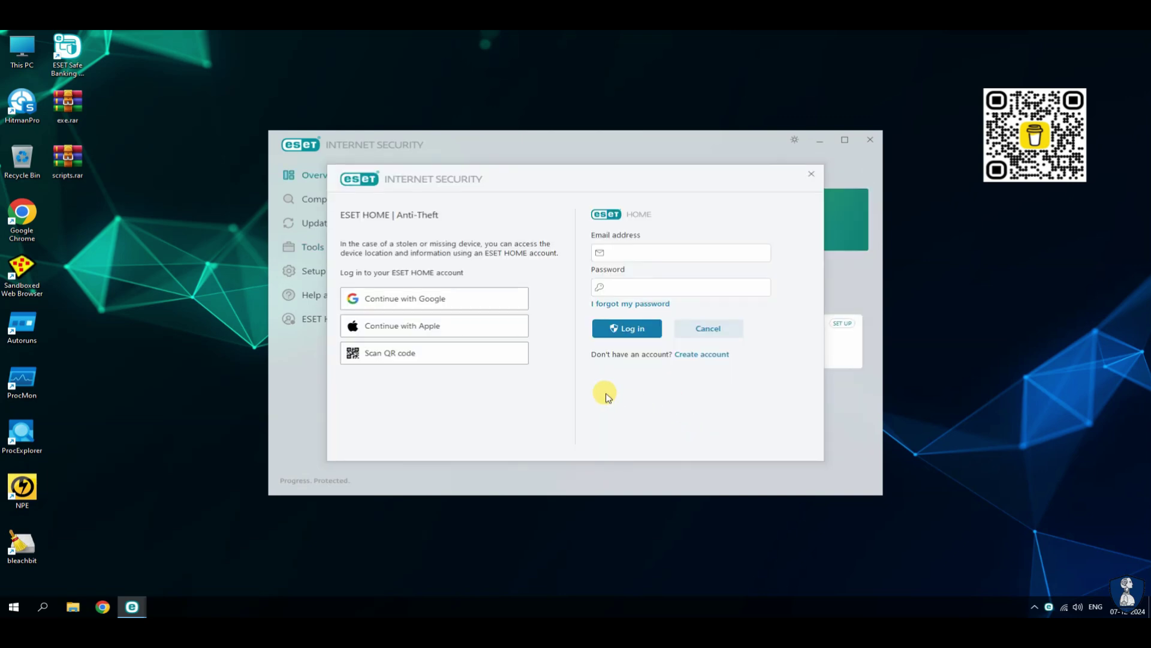
click(811, 174)
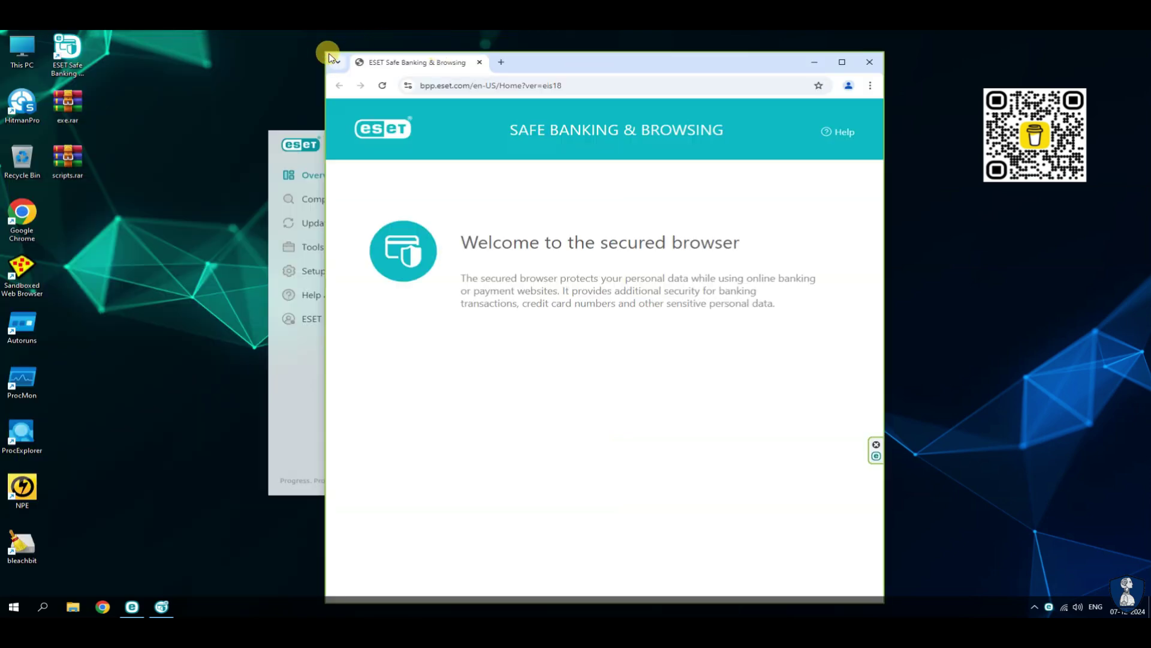
Step: Shrink the secured browser window, move it up-left, and open then dismiss its main menu
drag(327, 53, 458, 238)
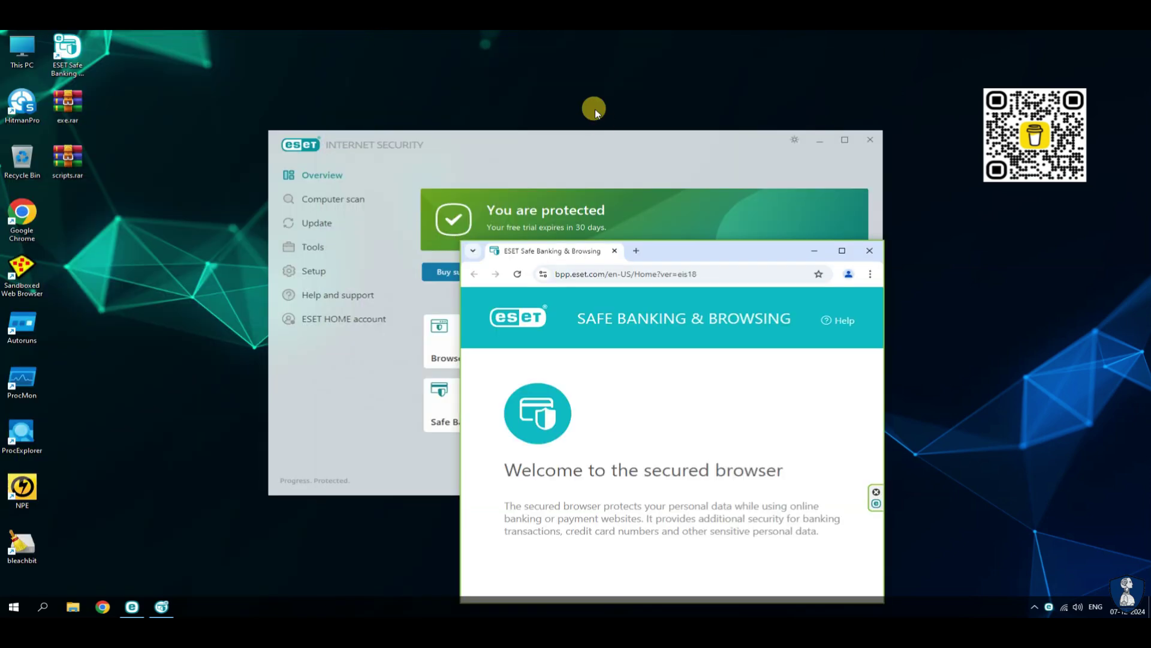
drag(668, 251, 521, 178)
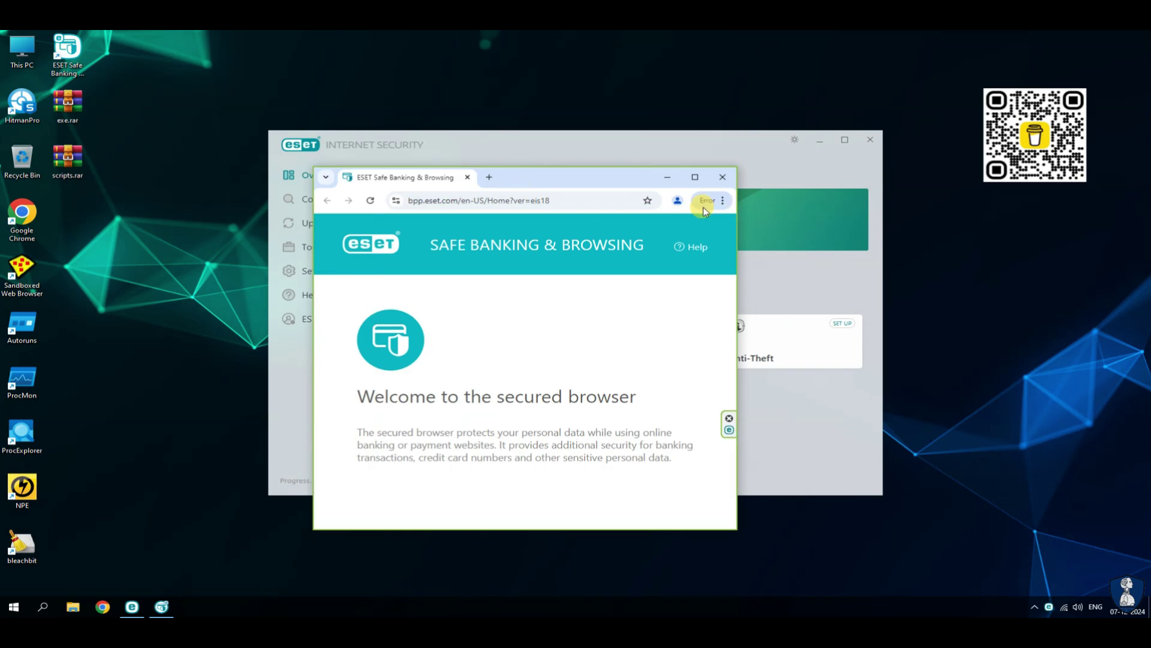
click(724, 201)
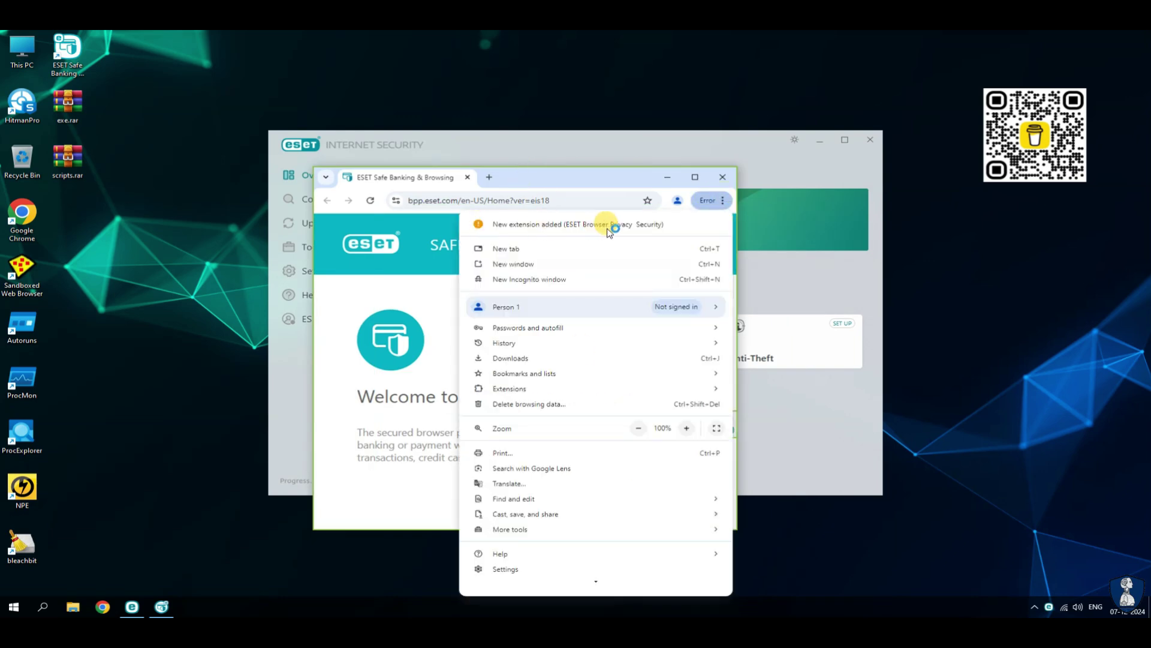
click(586, 178)
Step: Close the secured browser and review Computer scan's advanced scans and action-after-scan choices
click(723, 177)
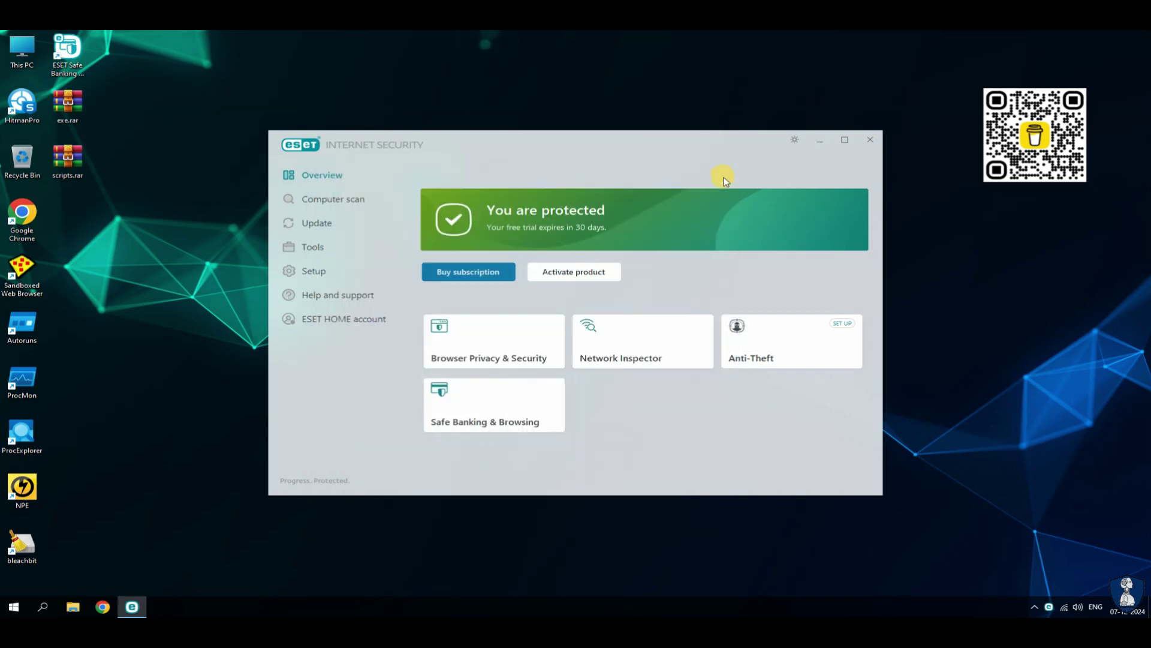
click(308, 202)
click(735, 204)
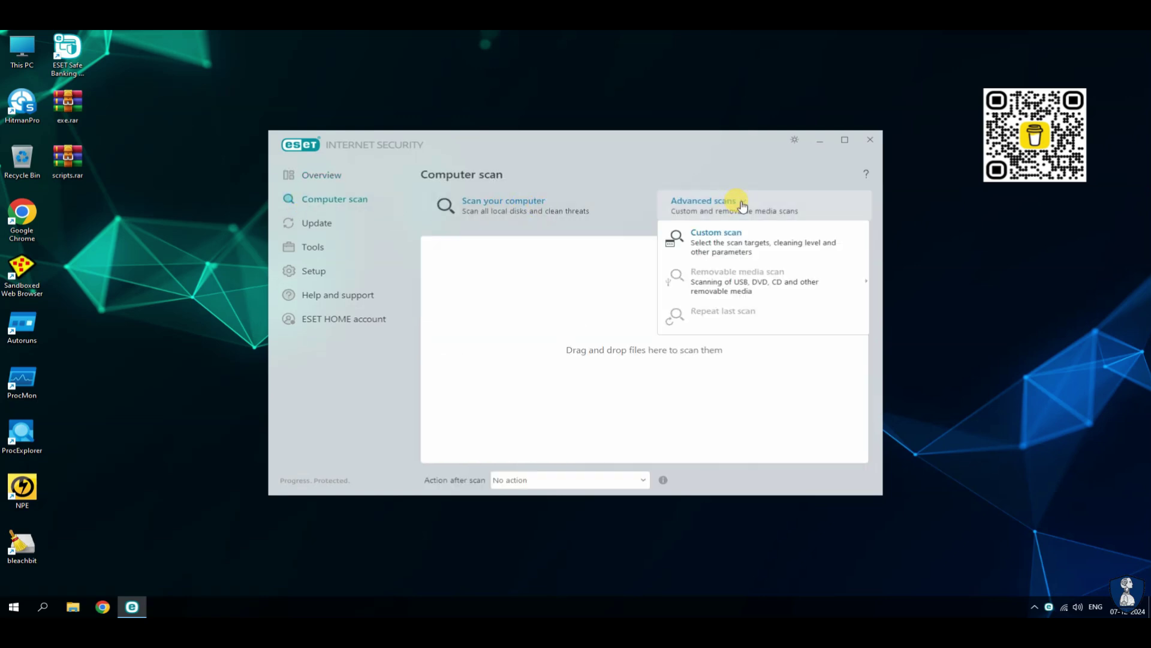
click(549, 480)
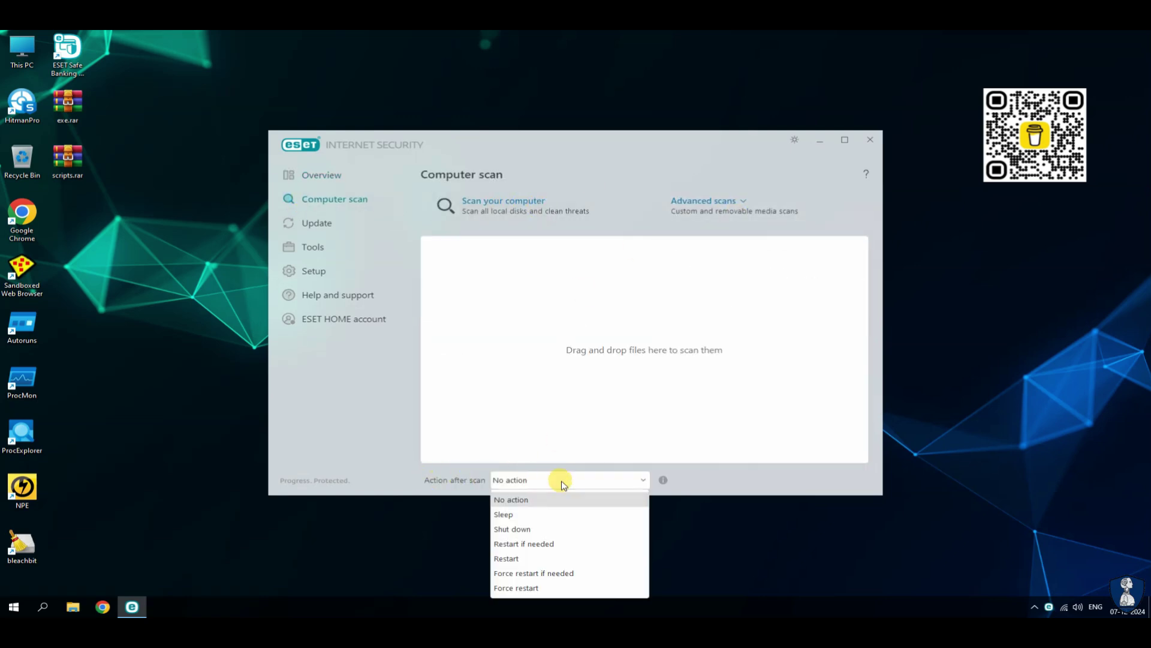
Step: Check the update status and look through the list of all installed detection modules
click(321, 226)
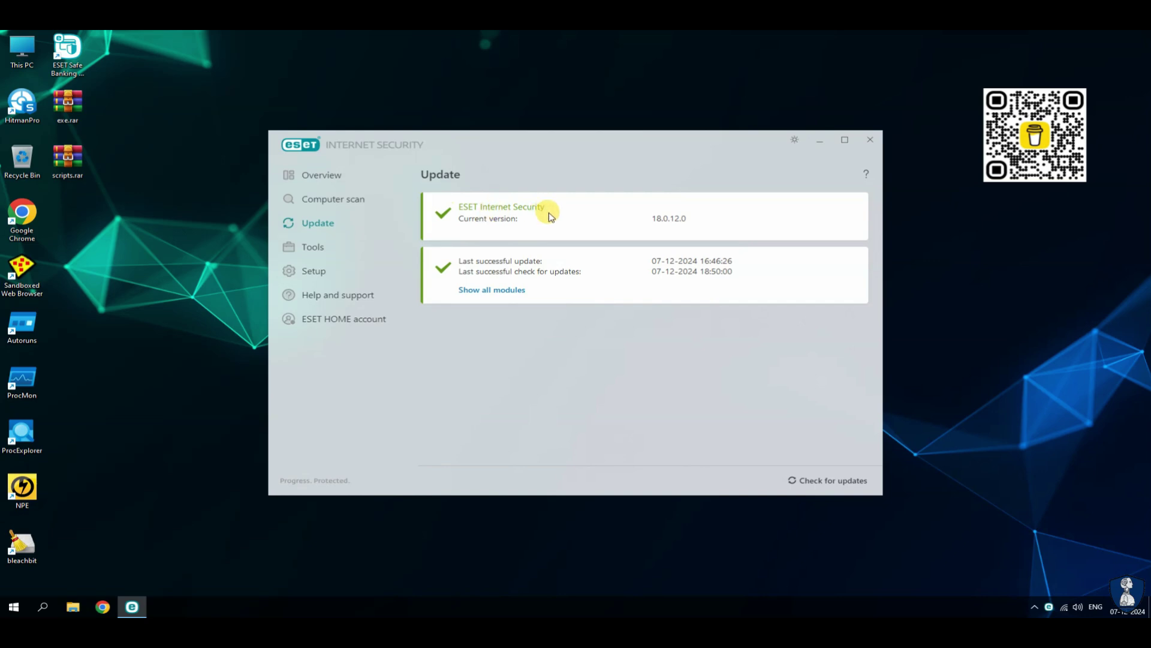
click(480, 290)
scroll(444, 300, down, 5)
click(761, 460)
click(336, 243)
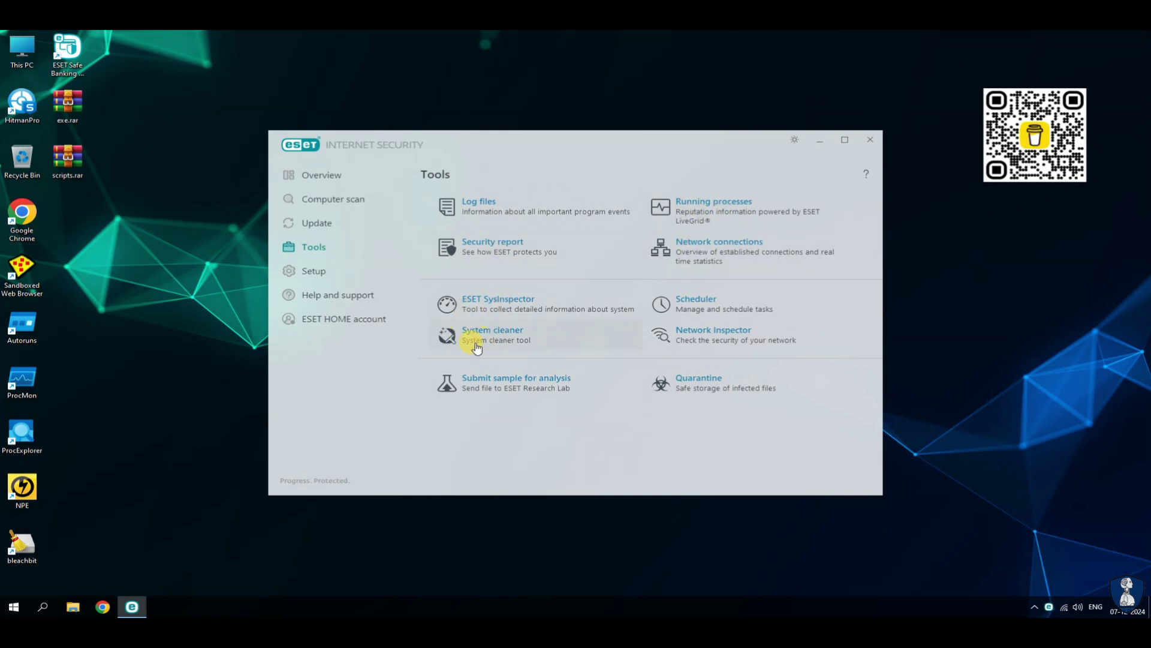
Step: From Tools, view Network Inspector, Network connections and Running processes, then go to Setup
click(706, 342)
click(429, 174)
click(719, 243)
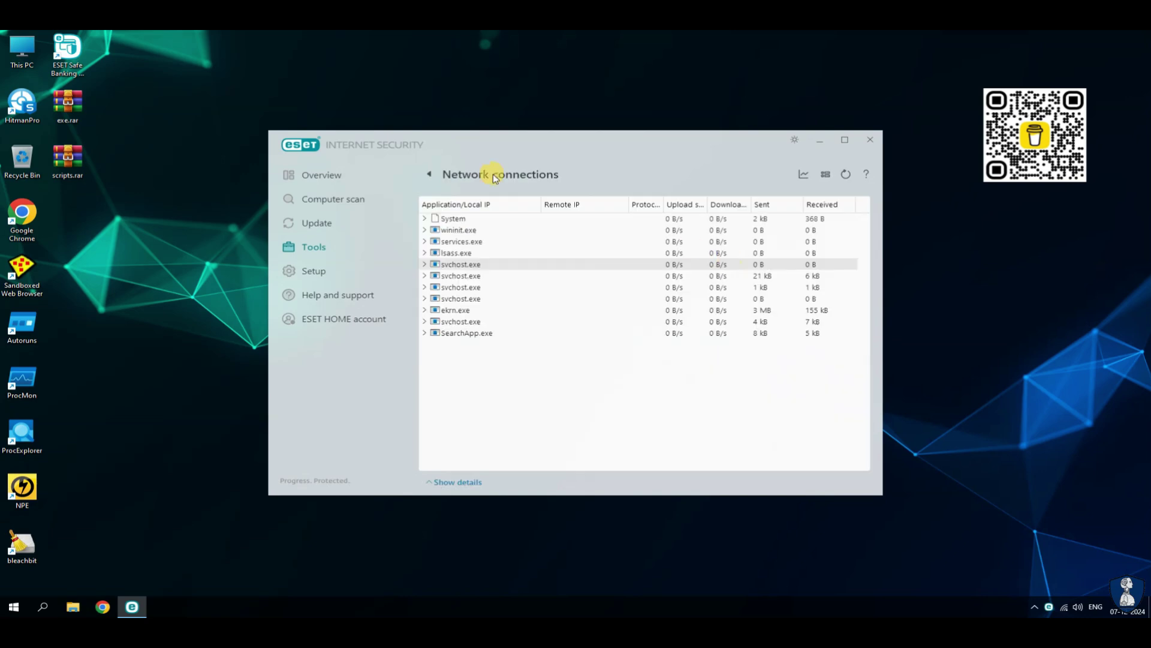
click(429, 174)
click(728, 212)
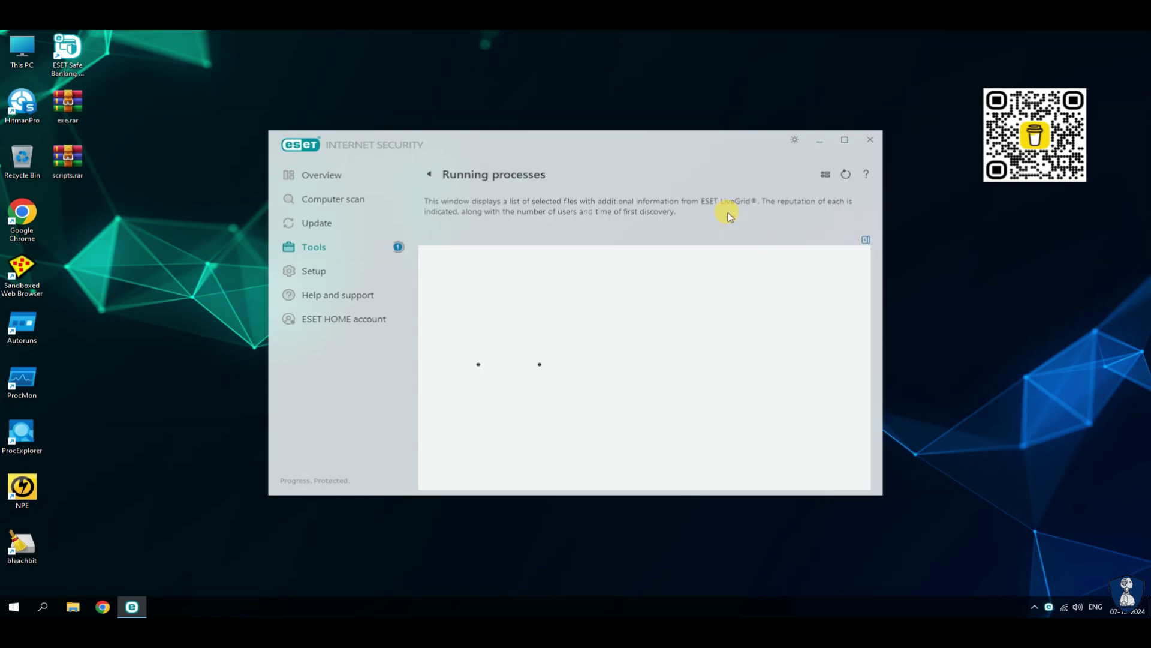
click(428, 174)
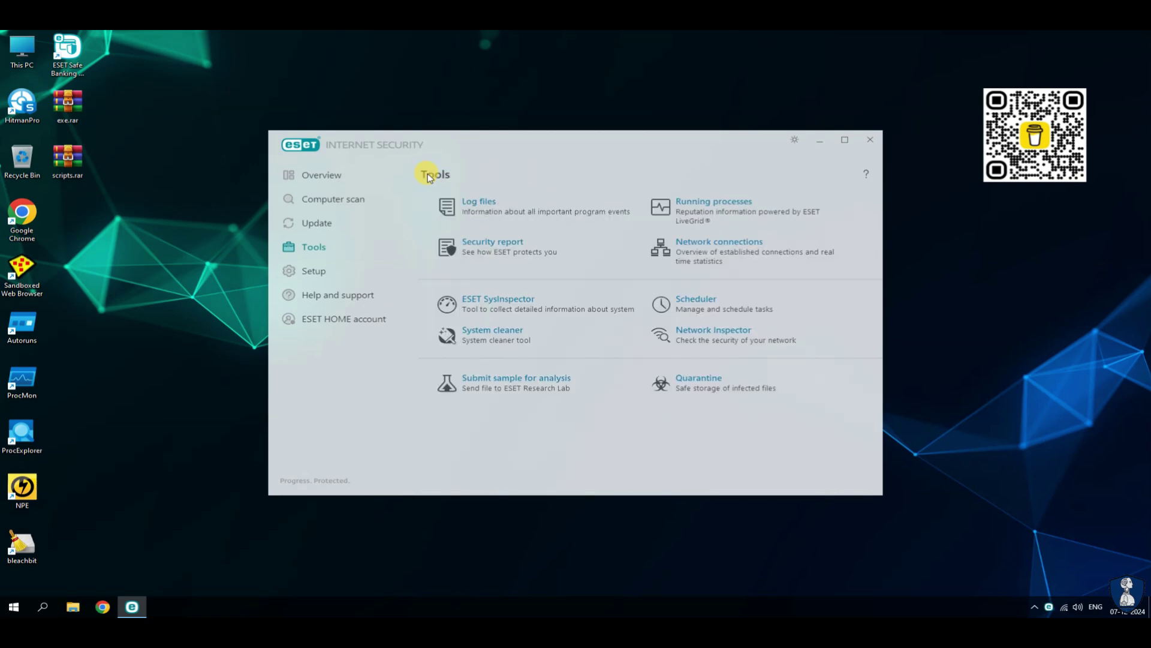
click(315, 276)
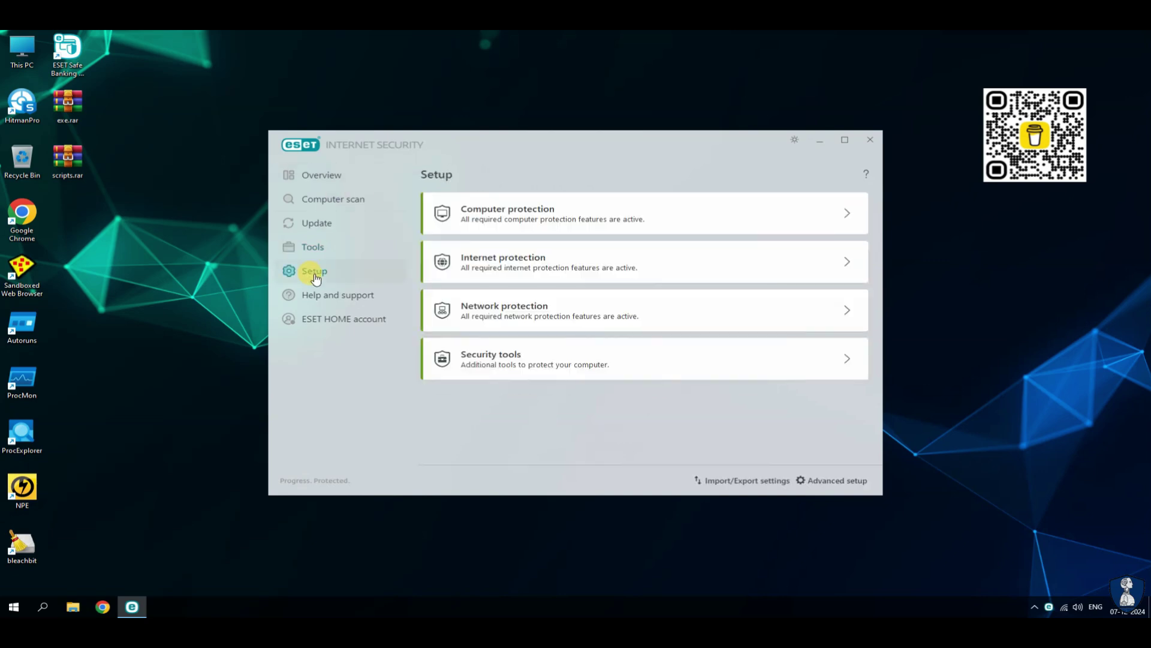
Step: Review Computer protection settings, including real-time protection and advanced Device control options
click(801, 217)
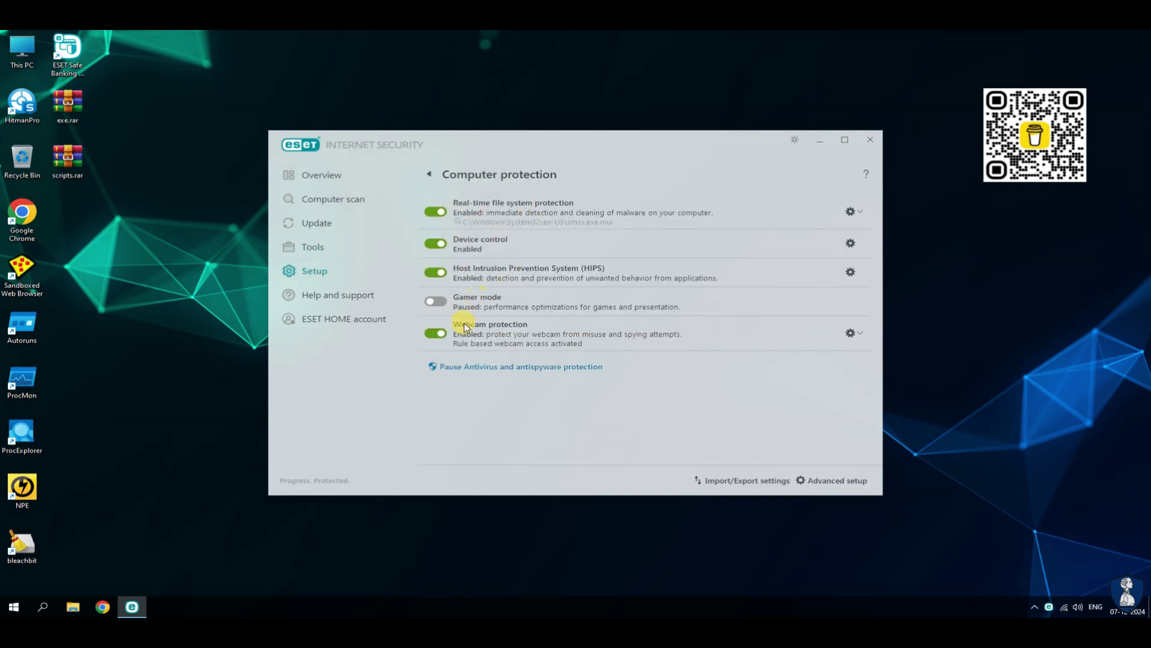
click(850, 211)
click(850, 242)
click(828, 152)
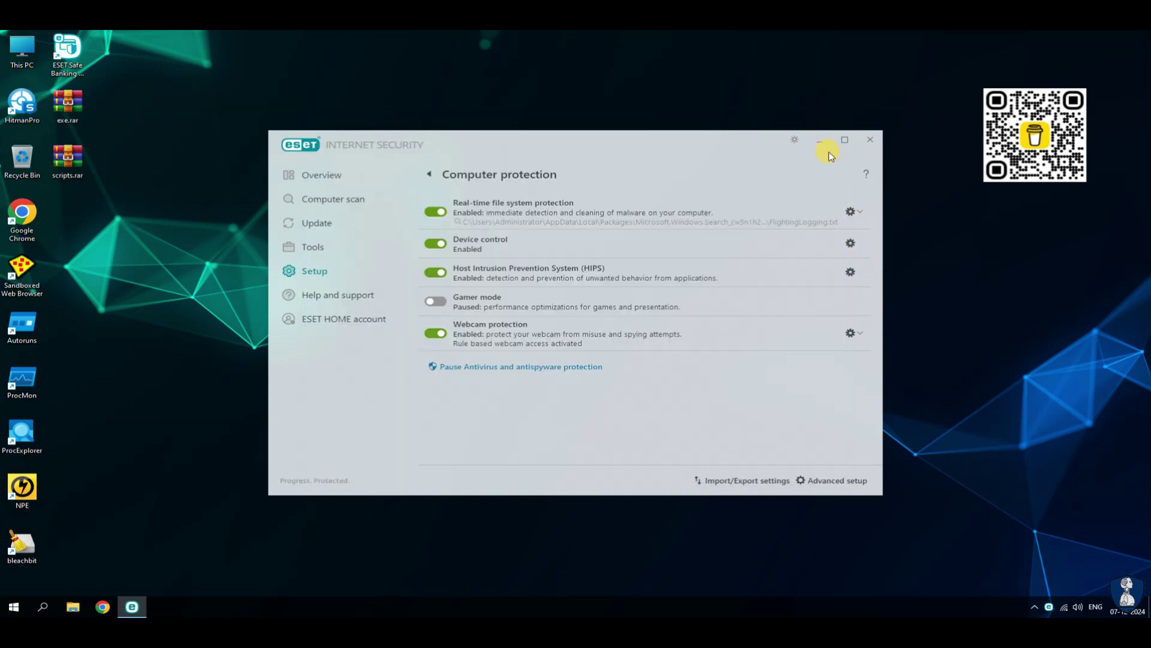
click(431, 174)
Step: Review Internet protection, Network protection with its known networks list, and Security tools settings
click(510, 263)
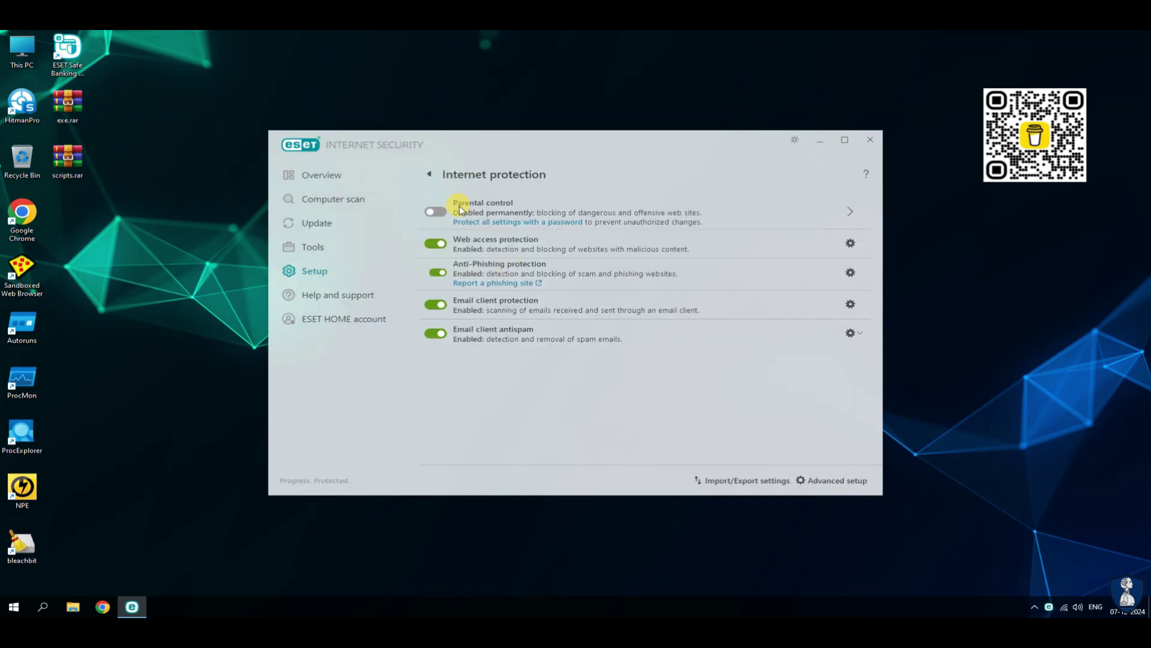
click(429, 175)
click(521, 304)
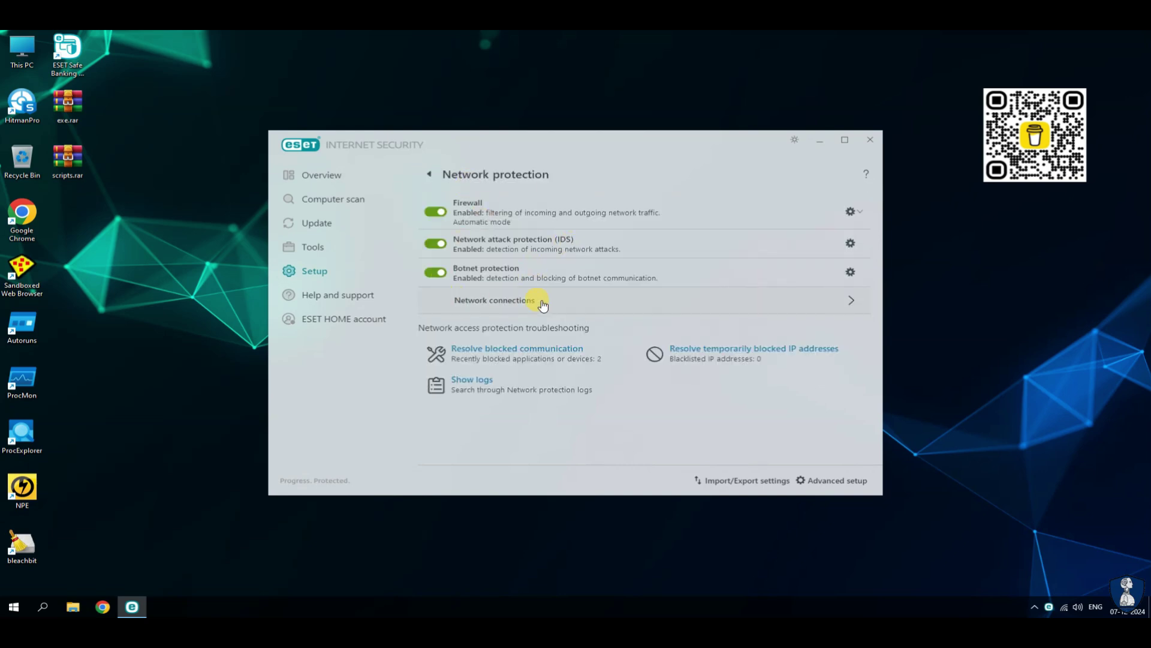
click(542, 302)
click(429, 175)
click(430, 175)
click(558, 370)
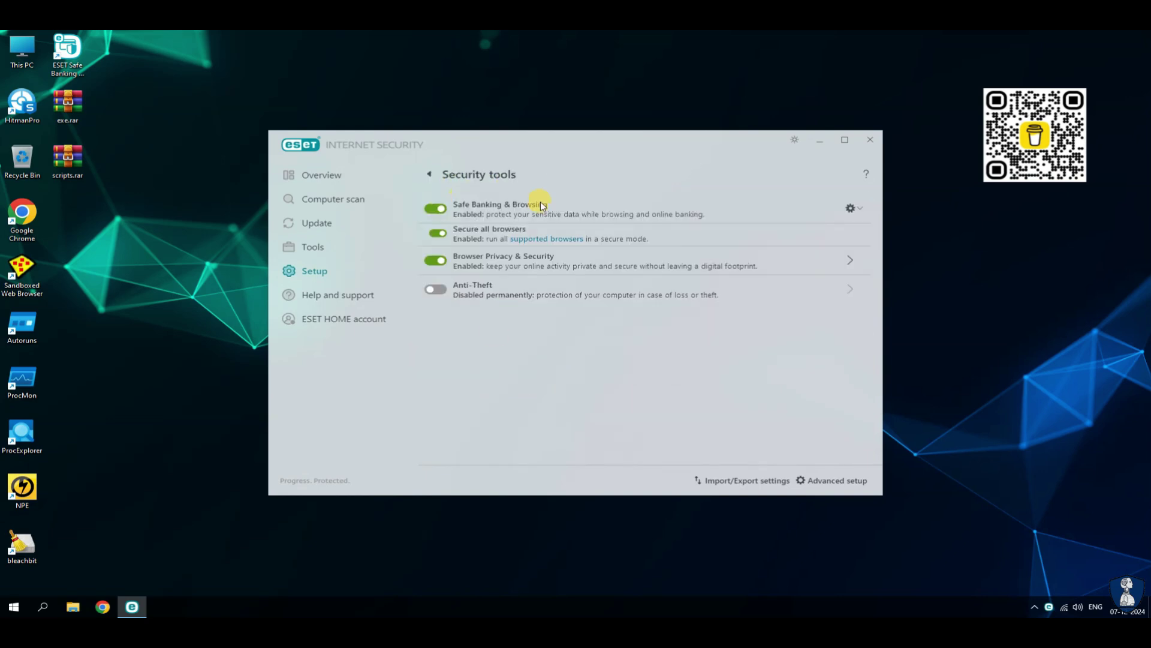
click(431, 174)
Step: Visit Help and support and the ESET HOME account page, then open Advanced setup with F5
click(325, 296)
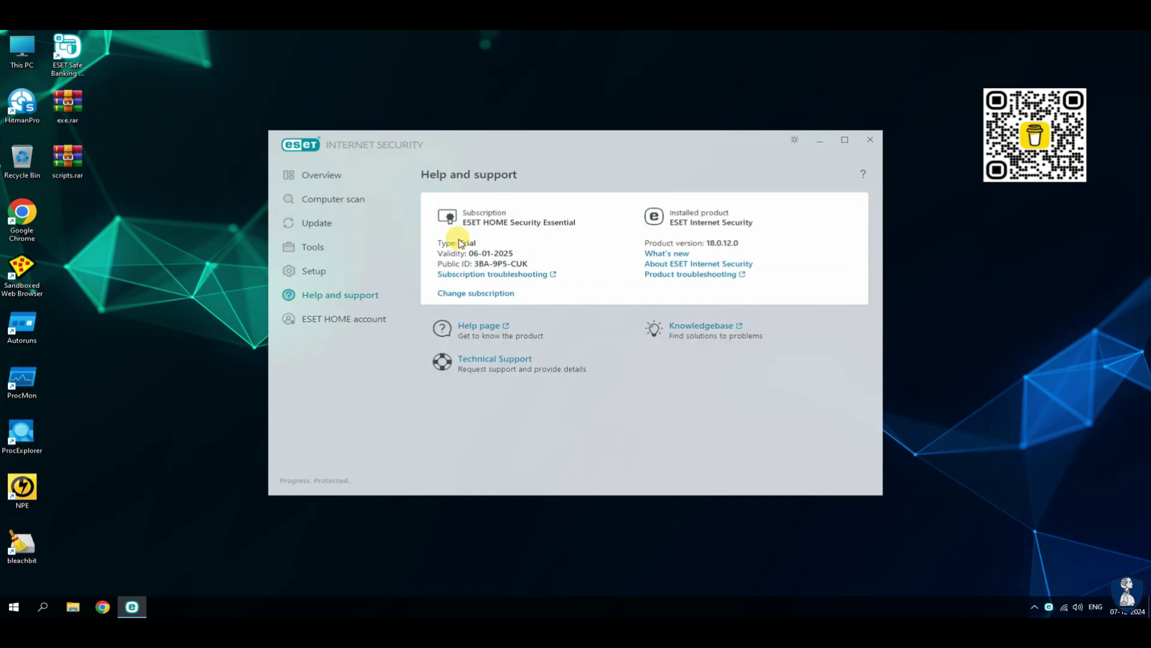
click(324, 325)
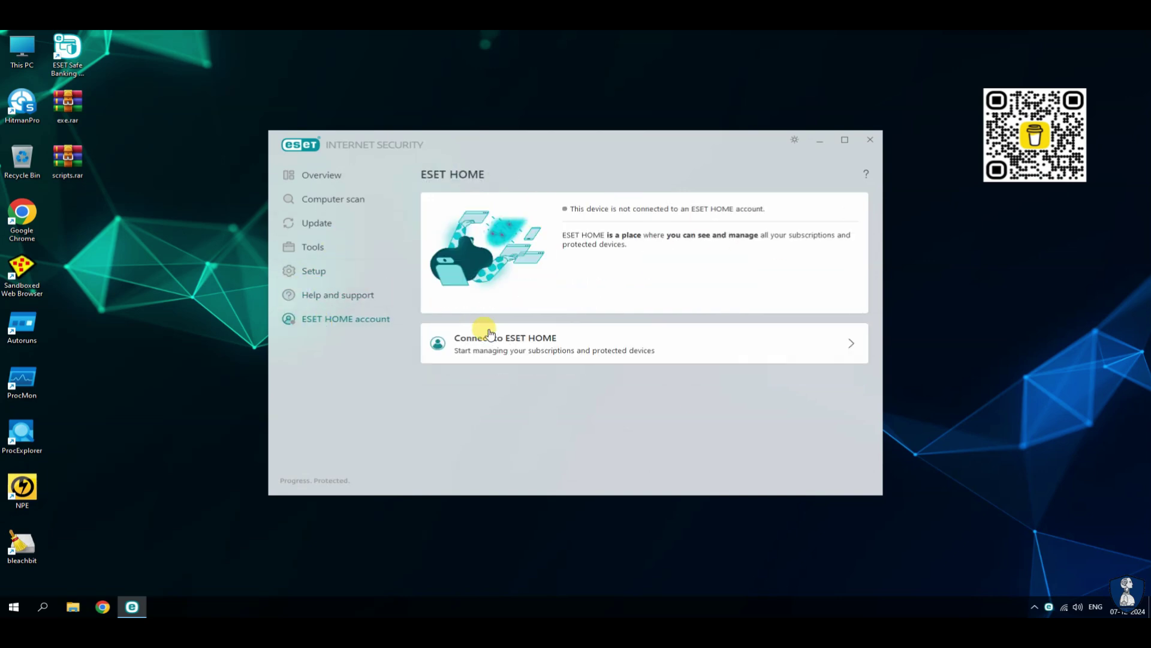
click(309, 271)
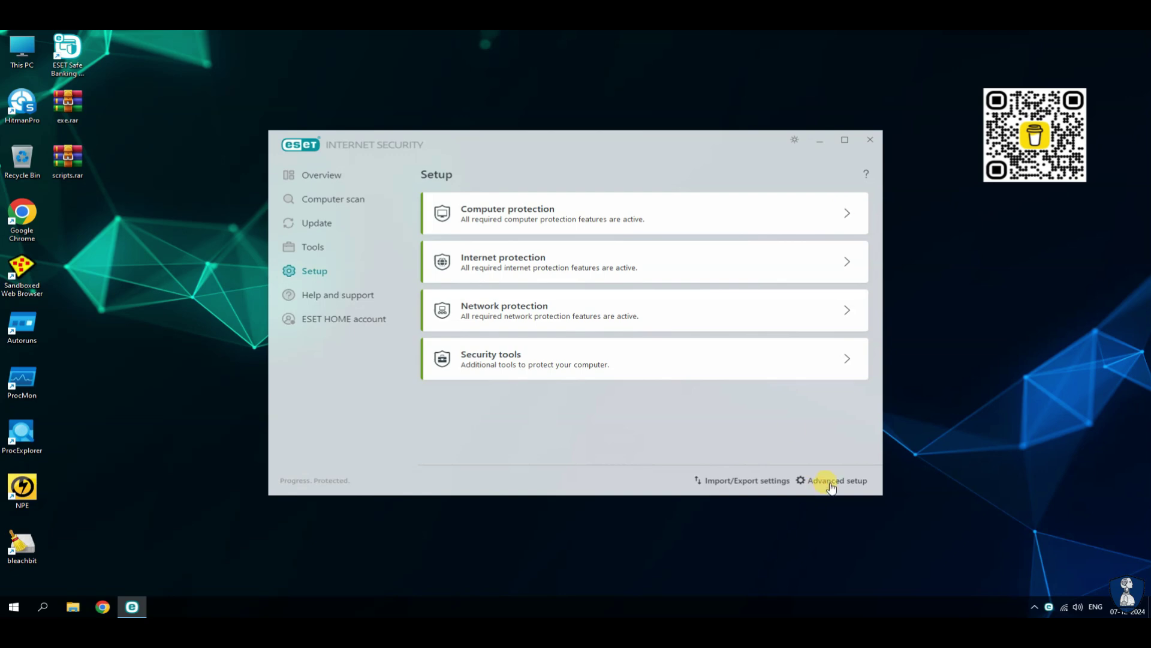
key(F5)
Step: Expand the Detection engine's network traffic scanner, advanced options and exclusions sections
click(344, 200)
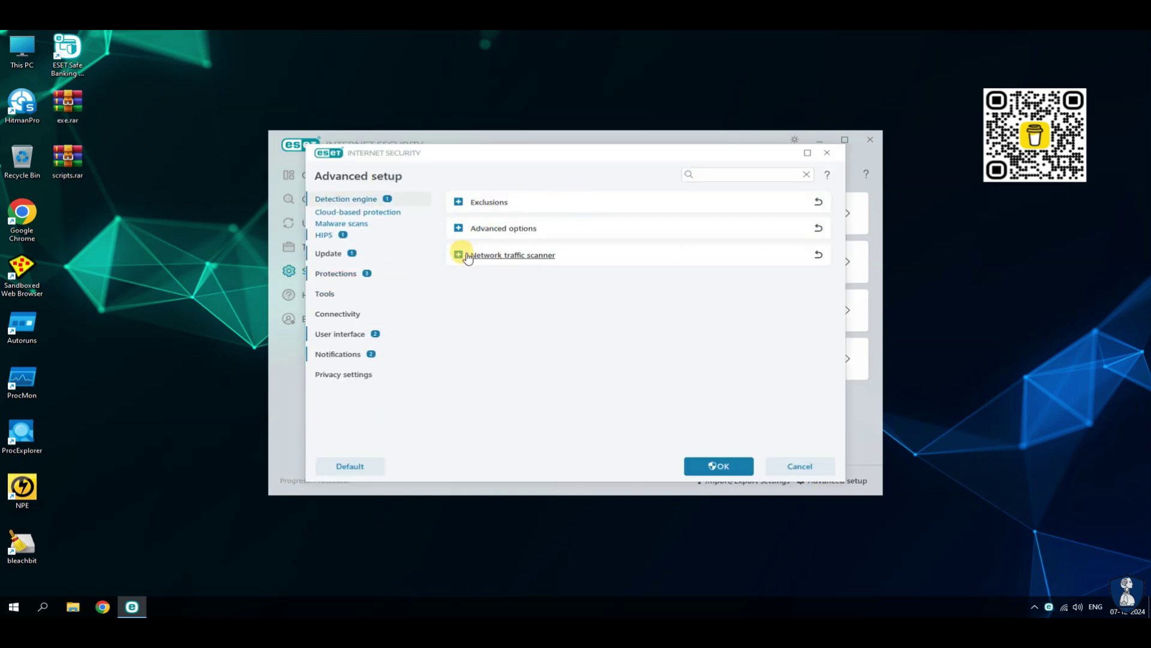
click(459, 229)
click(459, 289)
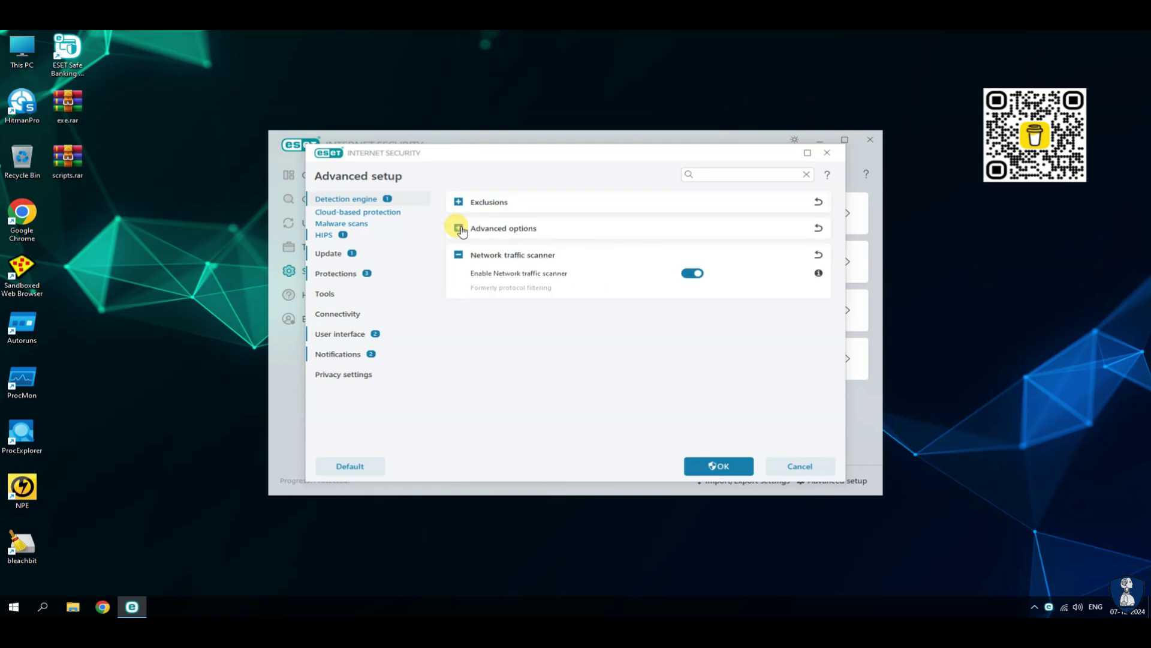
click(458, 201)
Step: Review Cloud-based protection, Malware scans and the advanced HIPS settings
click(331, 212)
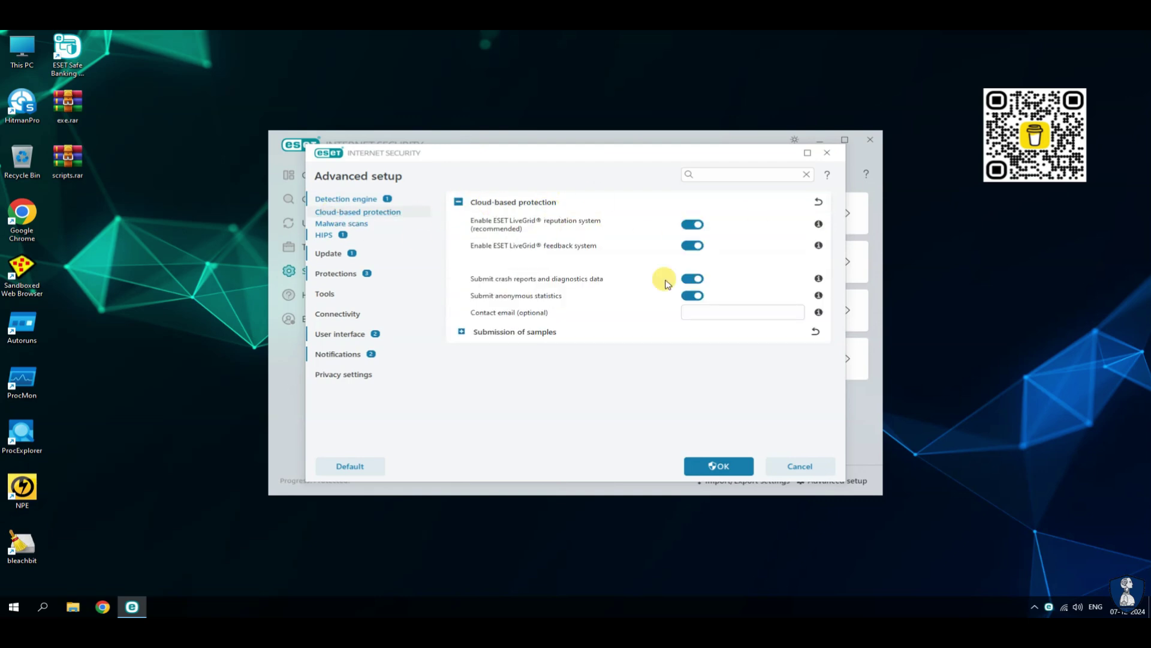
click(334, 224)
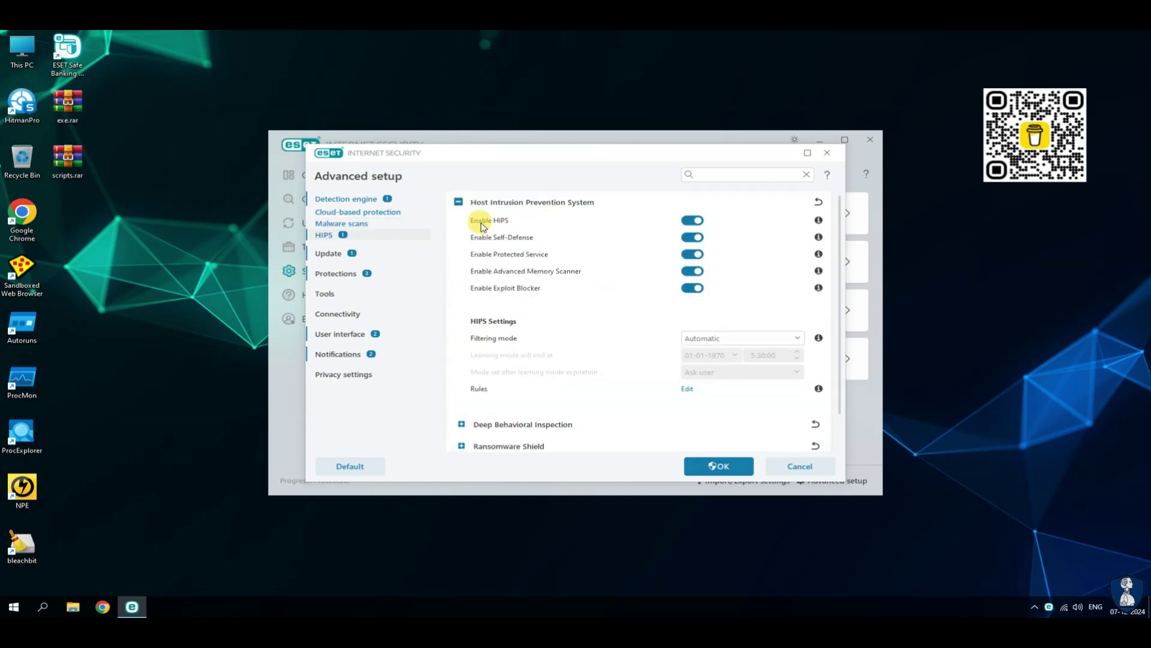
scroll(603, 311, down, 1)
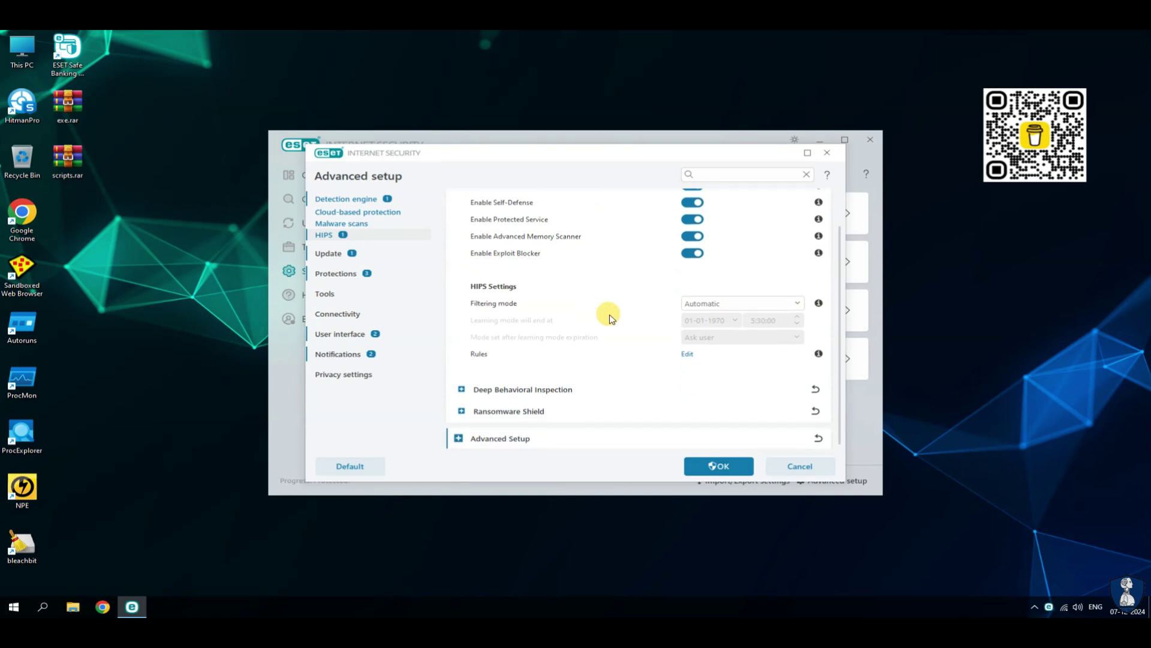
click(459, 438)
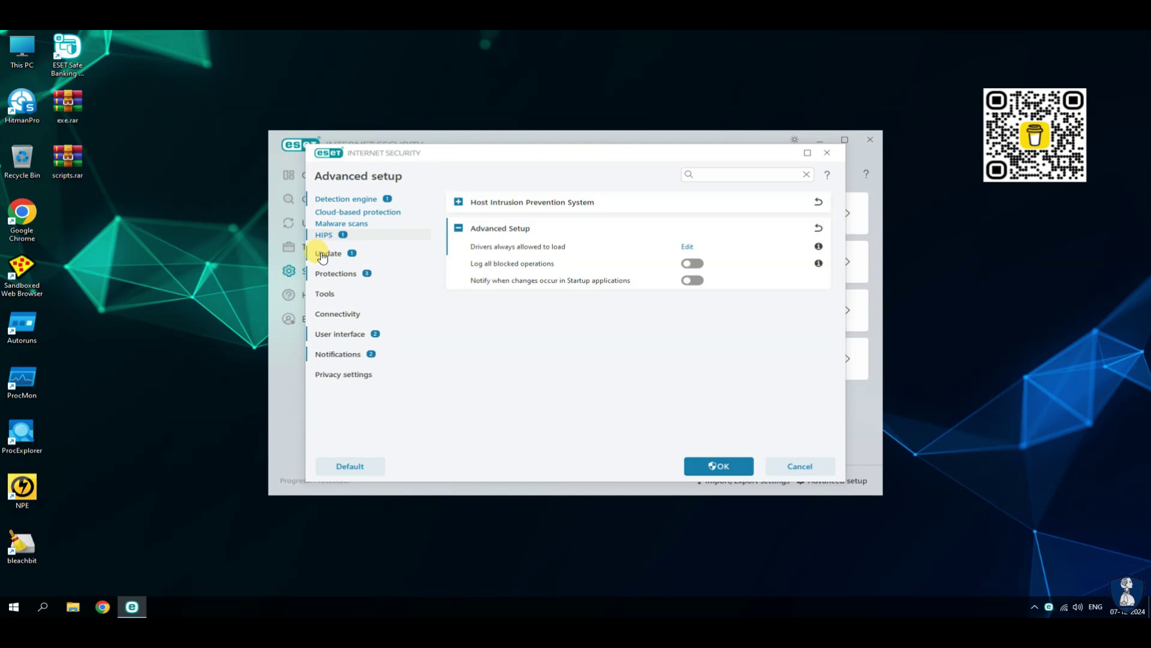
Step: Review Update profiles, keeping My profile selected, and show its update options
click(324, 254)
click(458, 362)
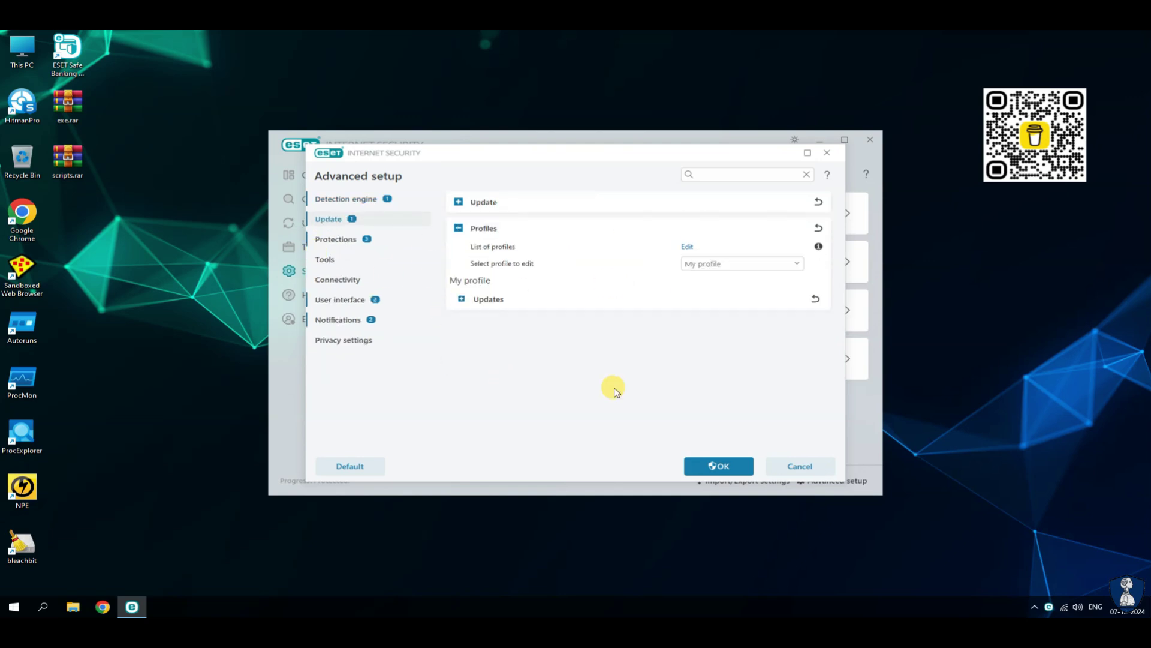
click(728, 262)
click(726, 263)
click(461, 299)
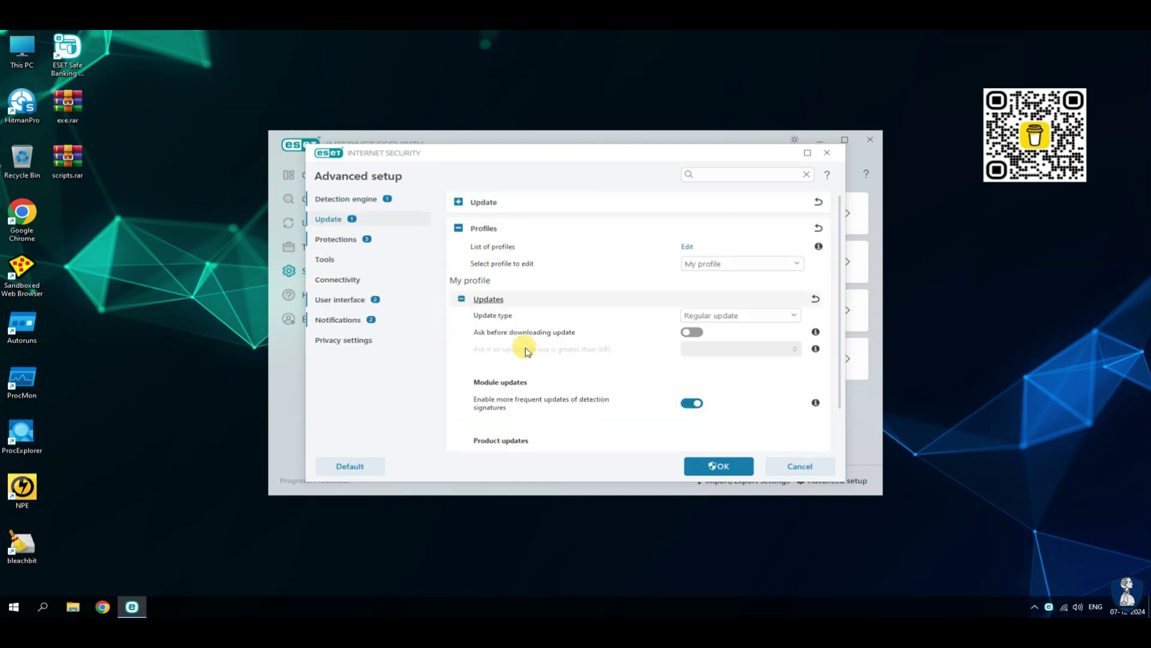
click(329, 243)
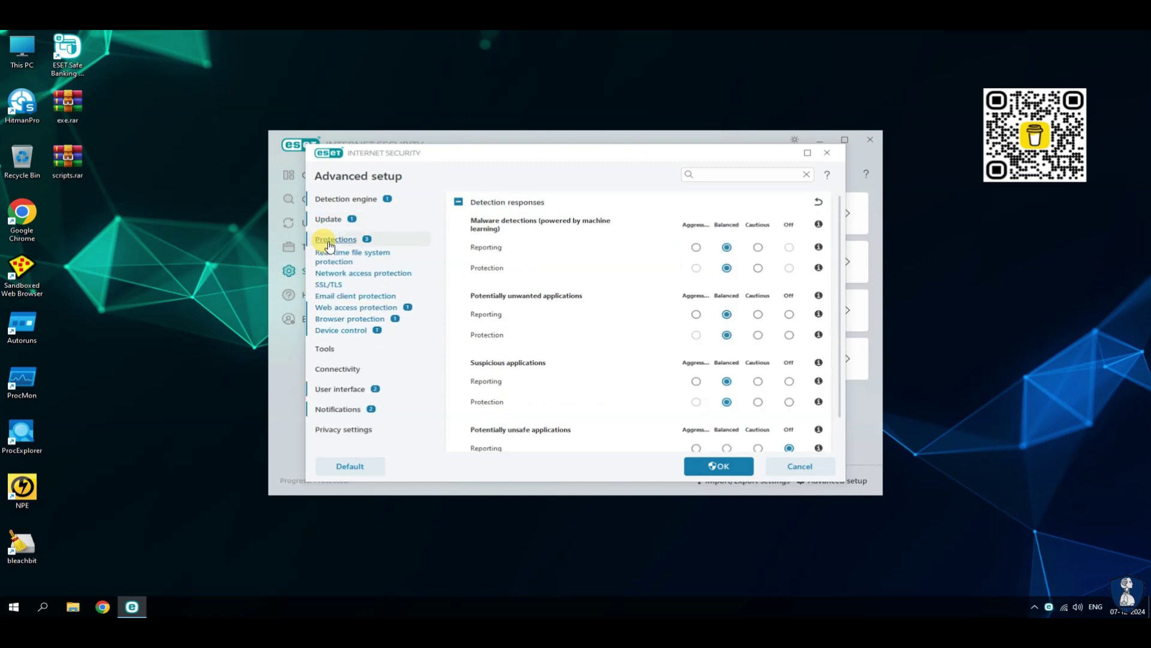
Step: Expand real-time file system protection's ThreatSense settings and additional ThreatSense parameters
scroll(615, 297, down, 1)
scroll(616, 298, down, 1)
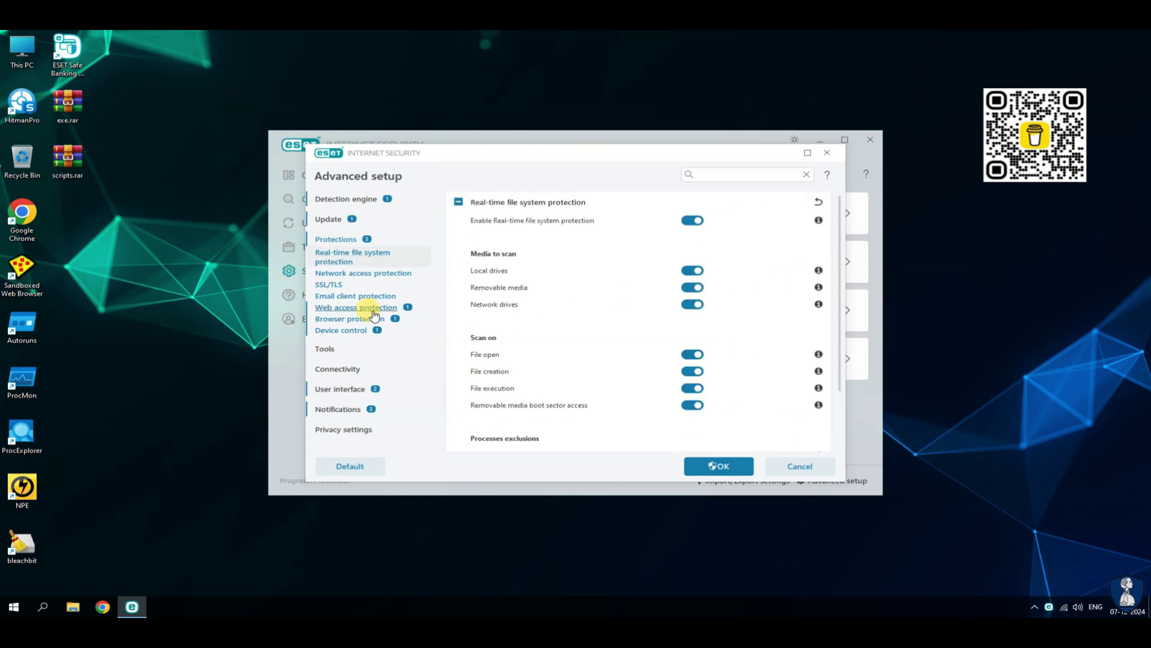
scroll(617, 292, down, 3)
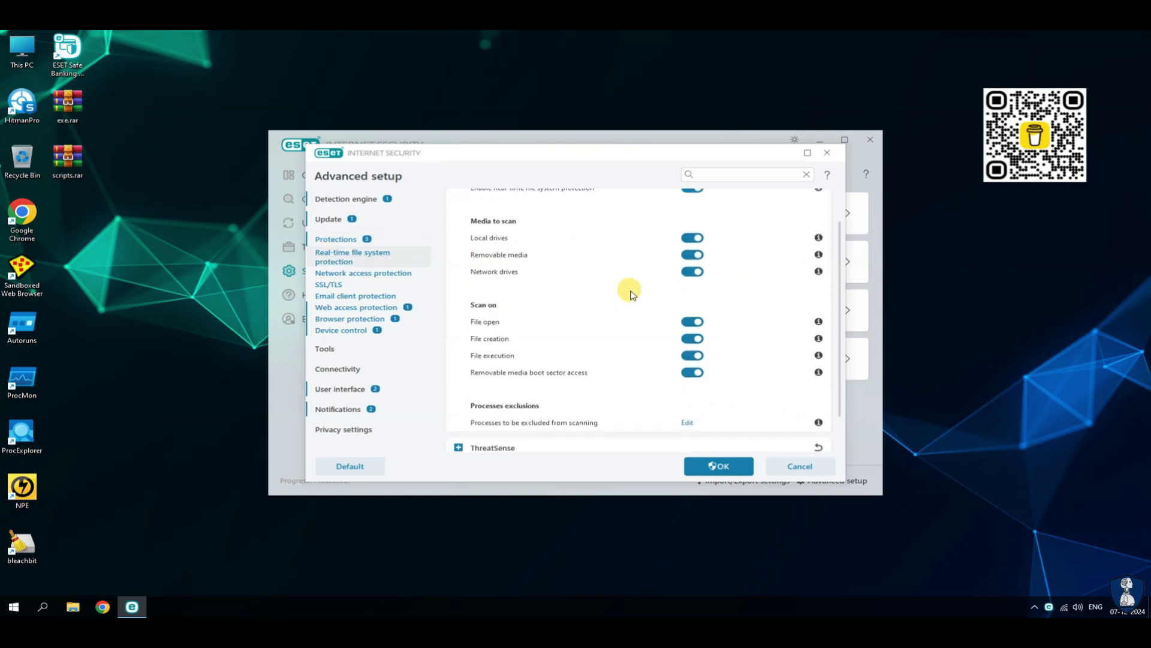
click(456, 411)
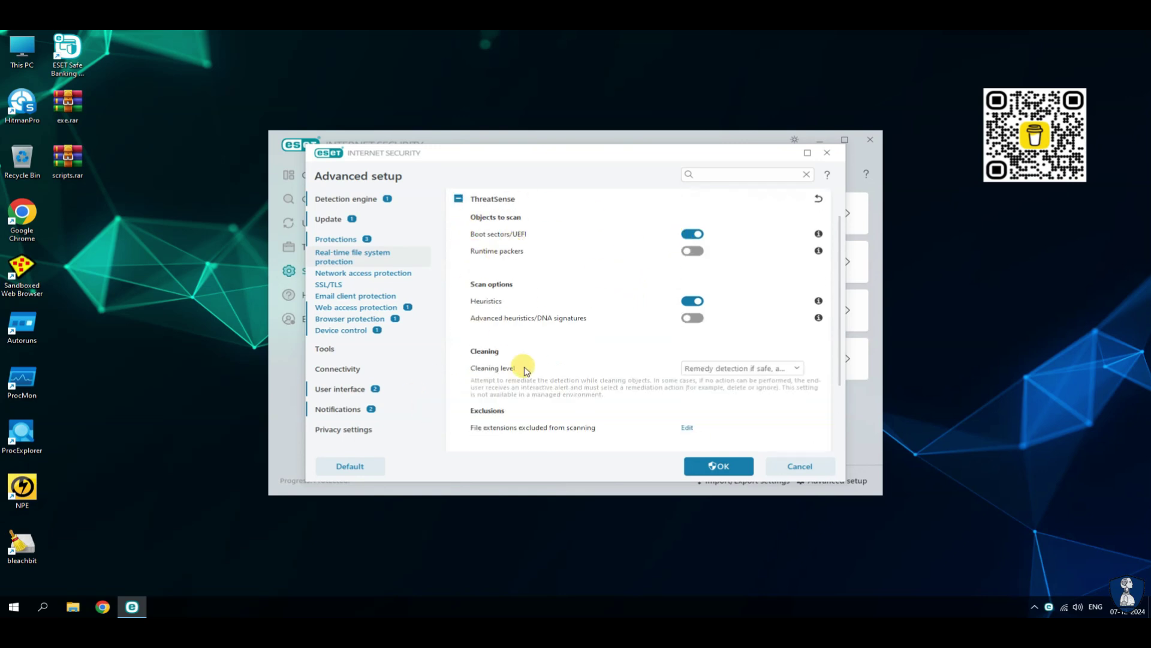
scroll(522, 368, down, 2)
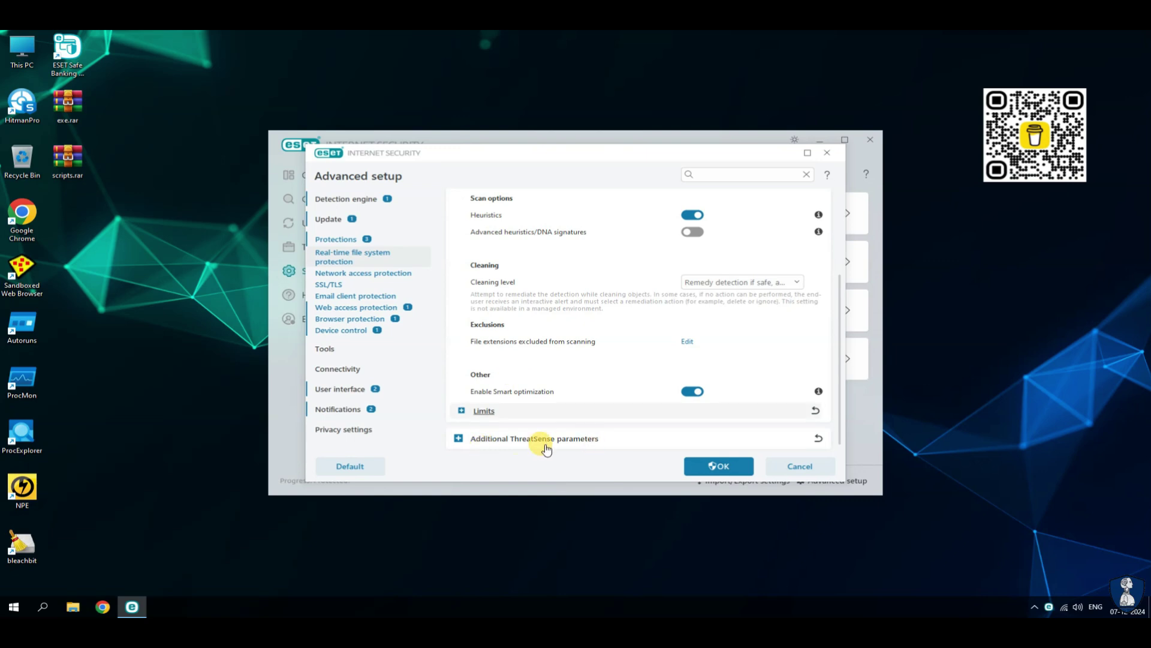
click(458, 437)
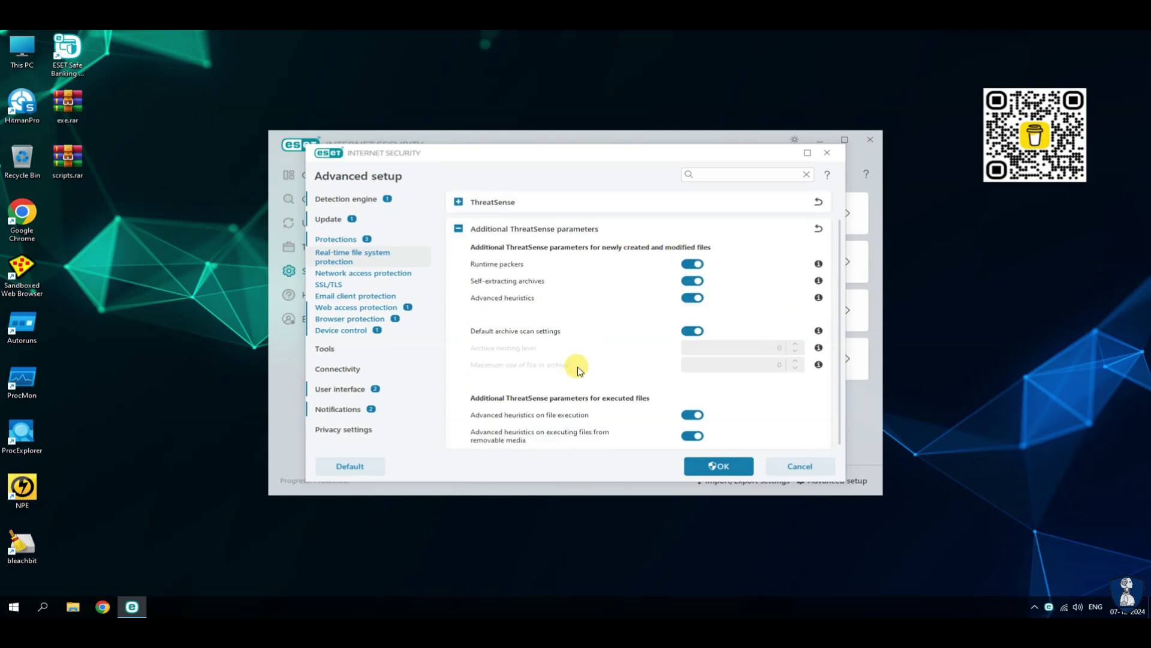
Step: Expand Network access protection's Network inspector, firewall, network attack and brute-force protection sections
click(363, 275)
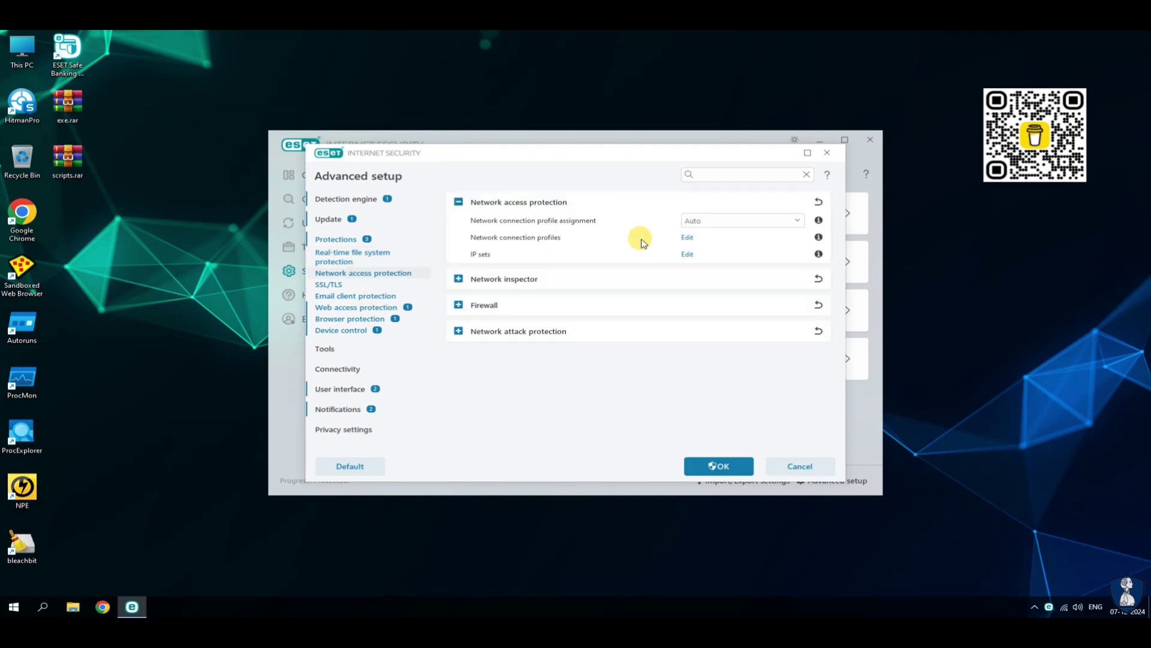
click(459, 279)
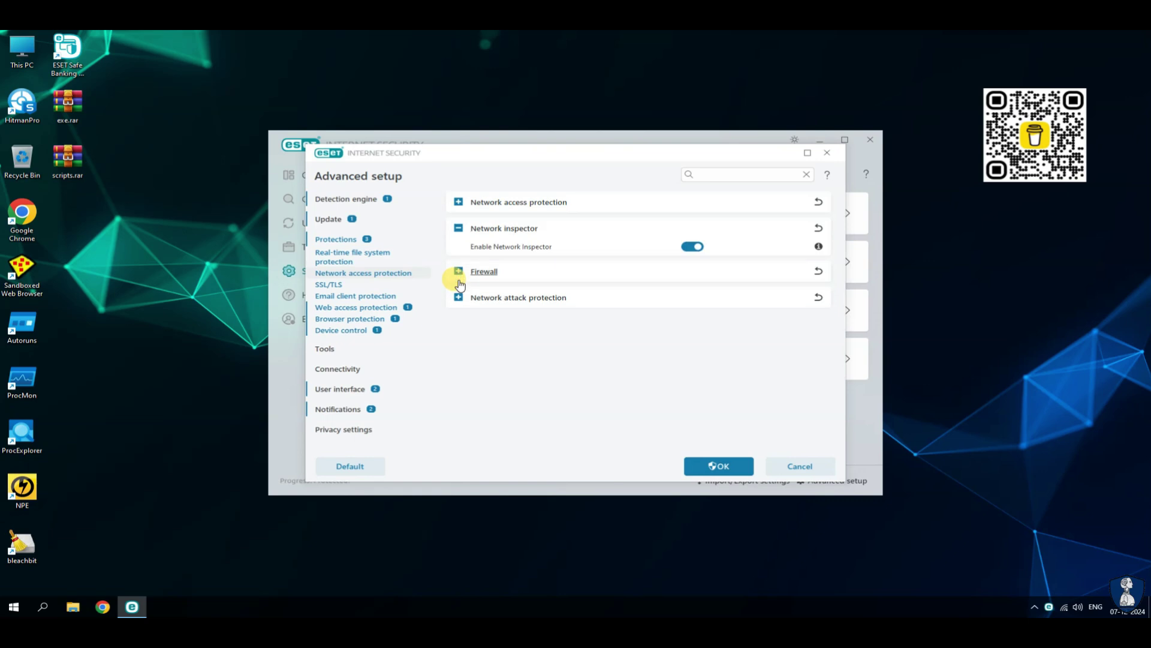
click(457, 272)
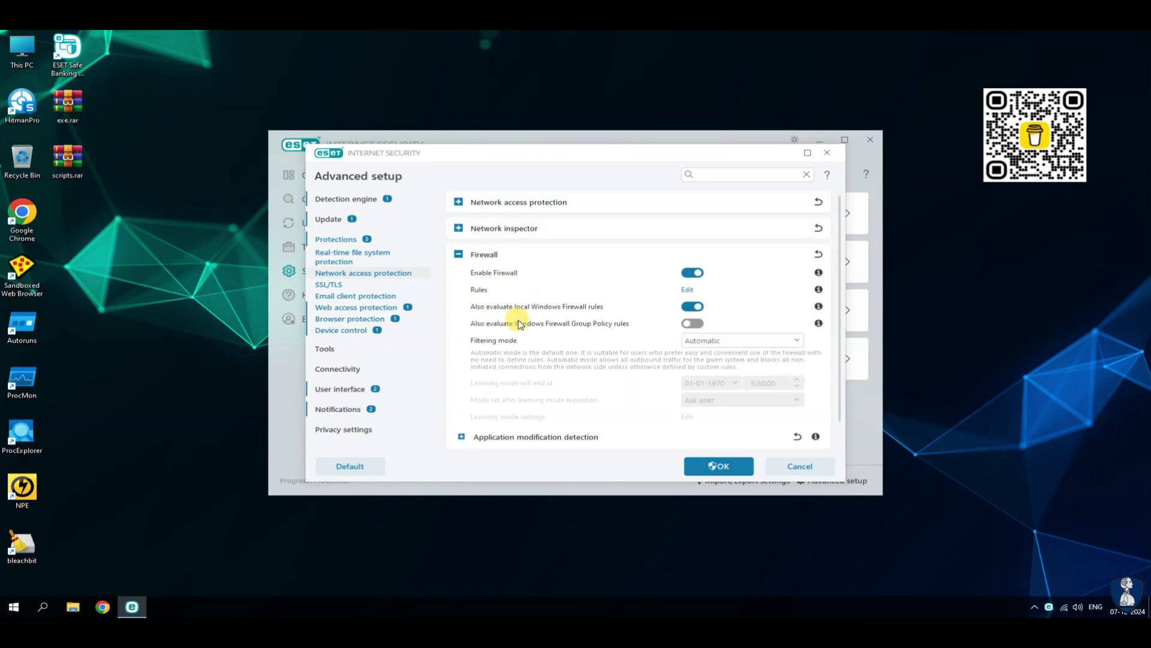
click(460, 408)
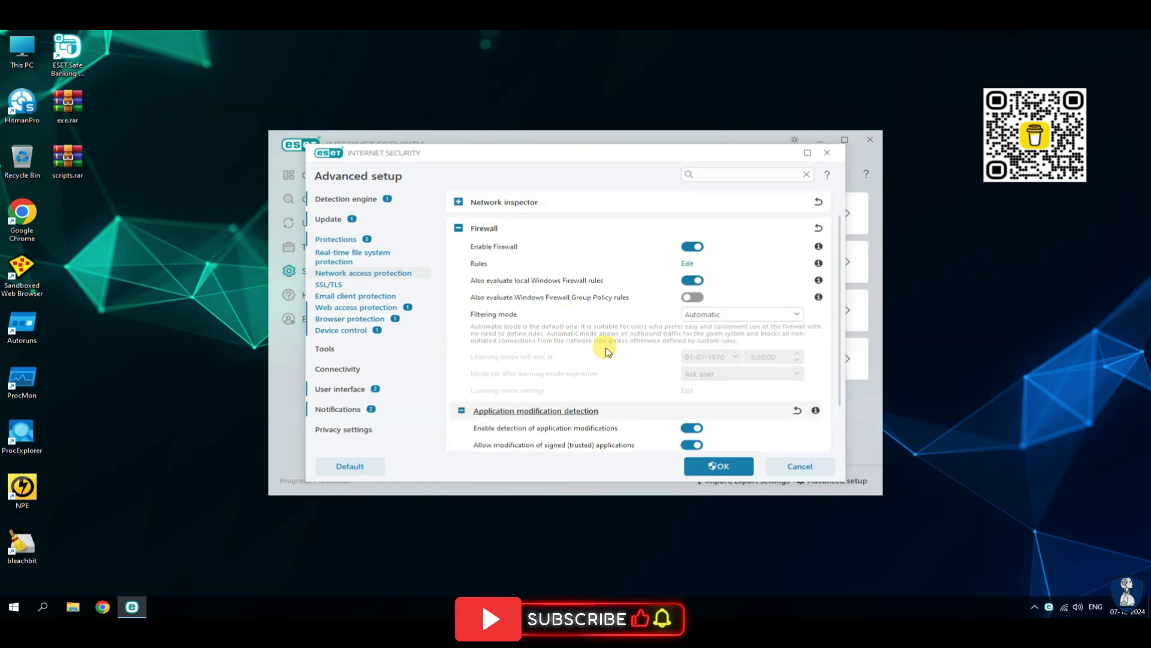
click(458, 439)
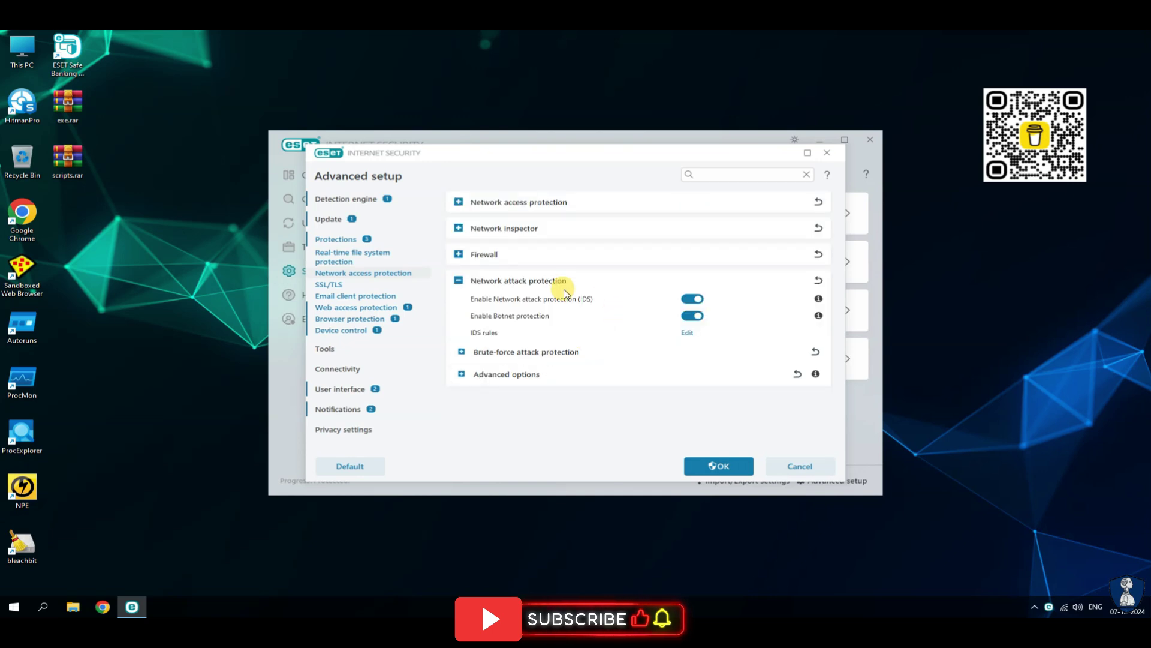
click(462, 352)
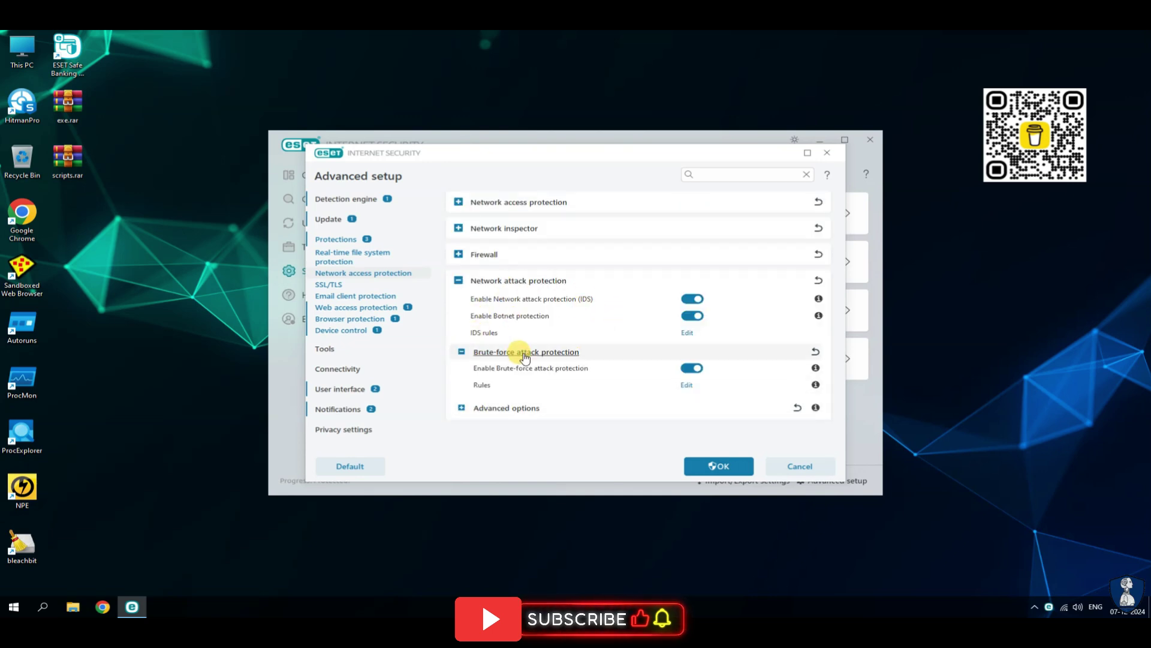
click(461, 408)
scroll(622, 311, down, 1)
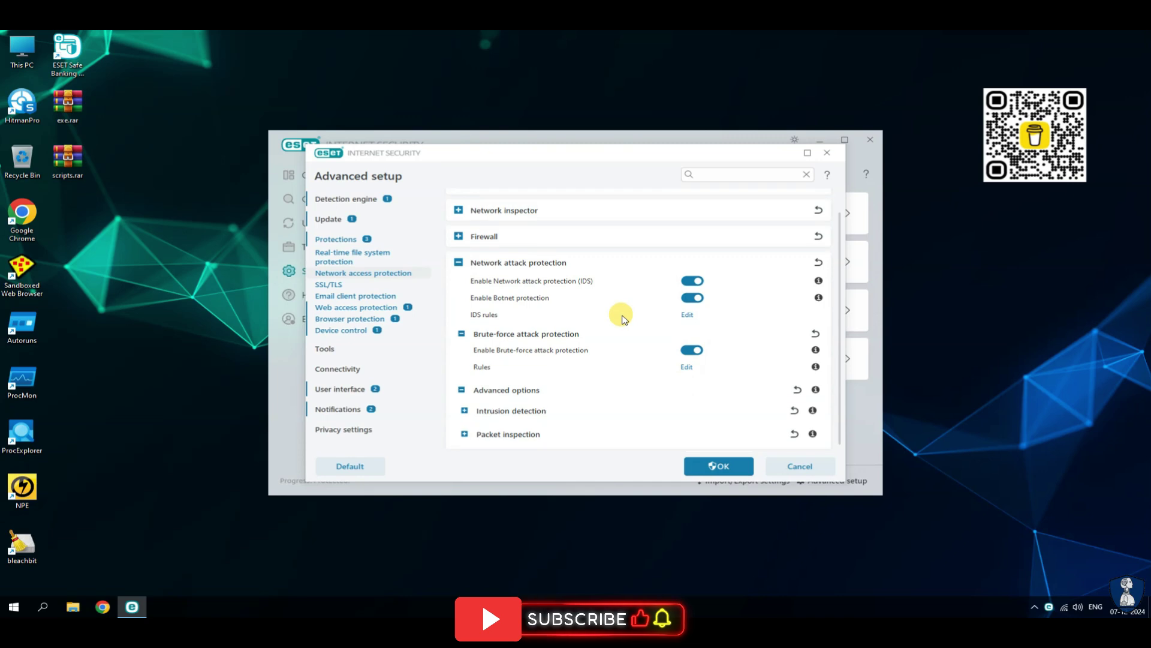
Step: Review SSL/TLS settings and email client protection's ThreatSense settings
click(328, 284)
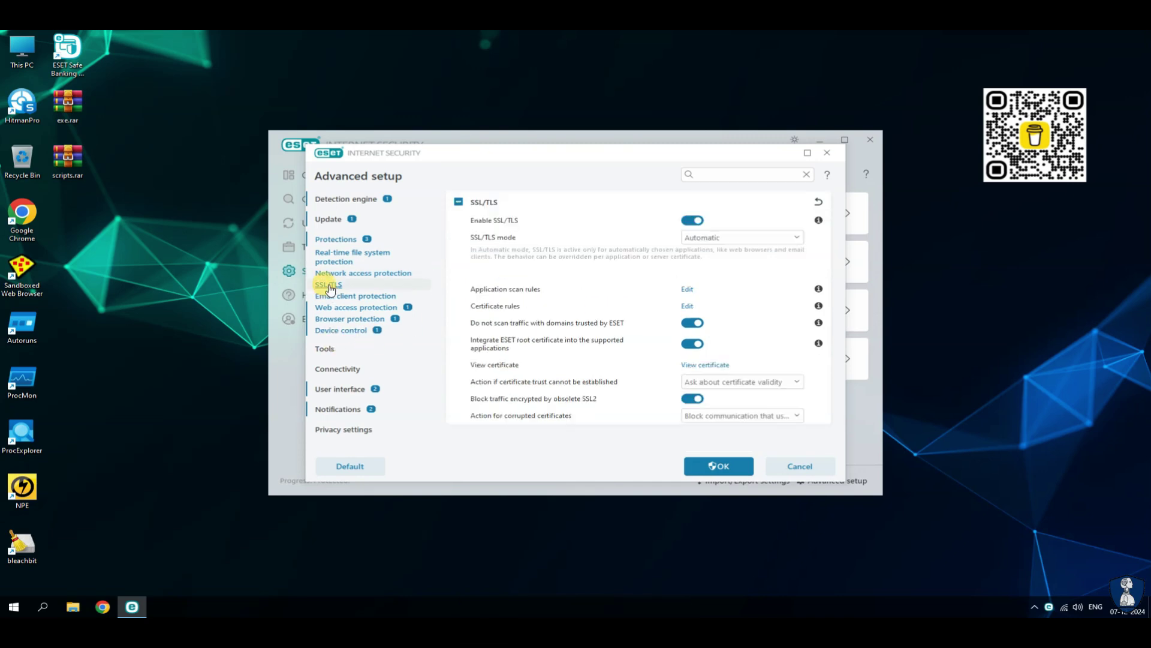
click(362, 297)
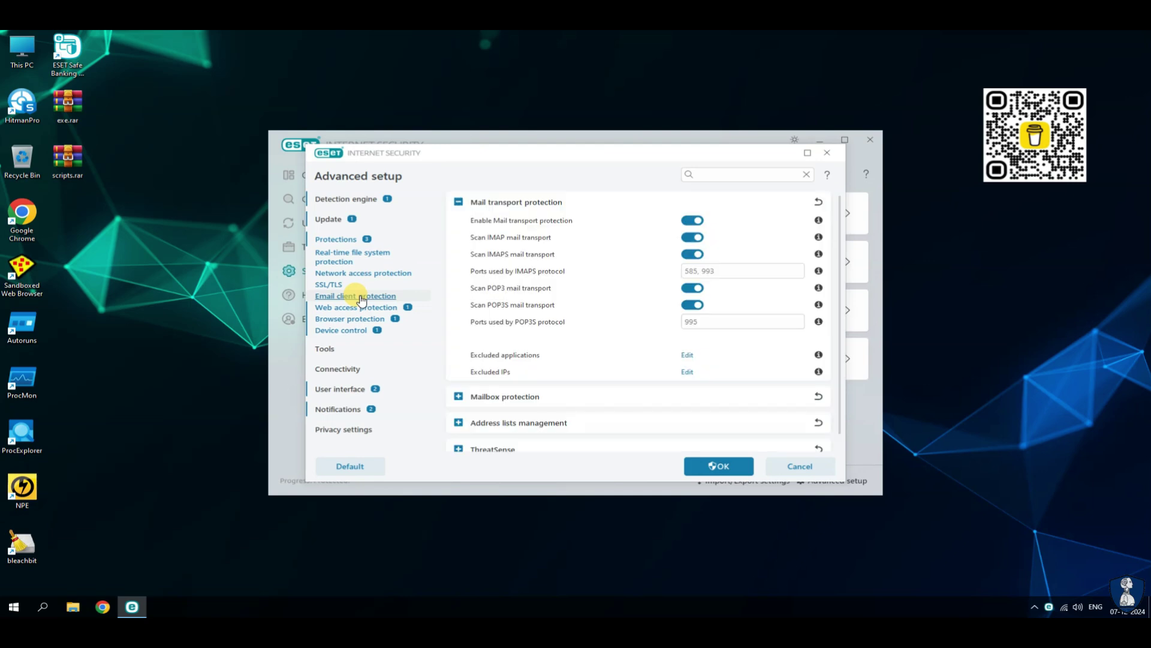
scroll(593, 339, down, 1)
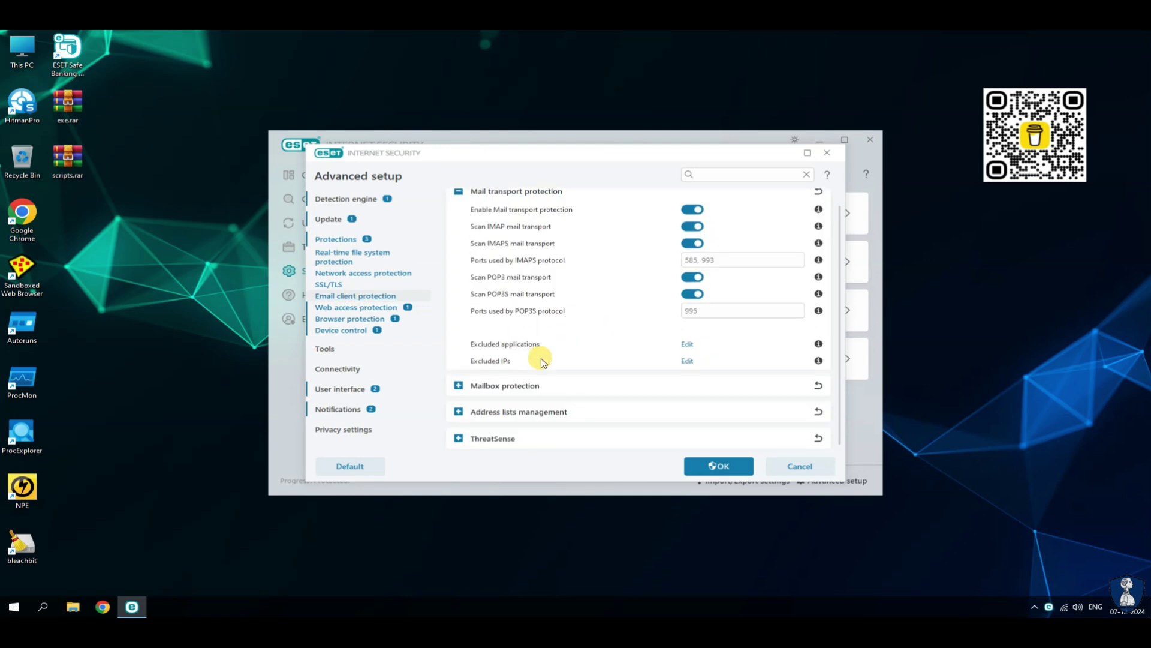
click(472, 436)
scroll(609, 331, down, 3)
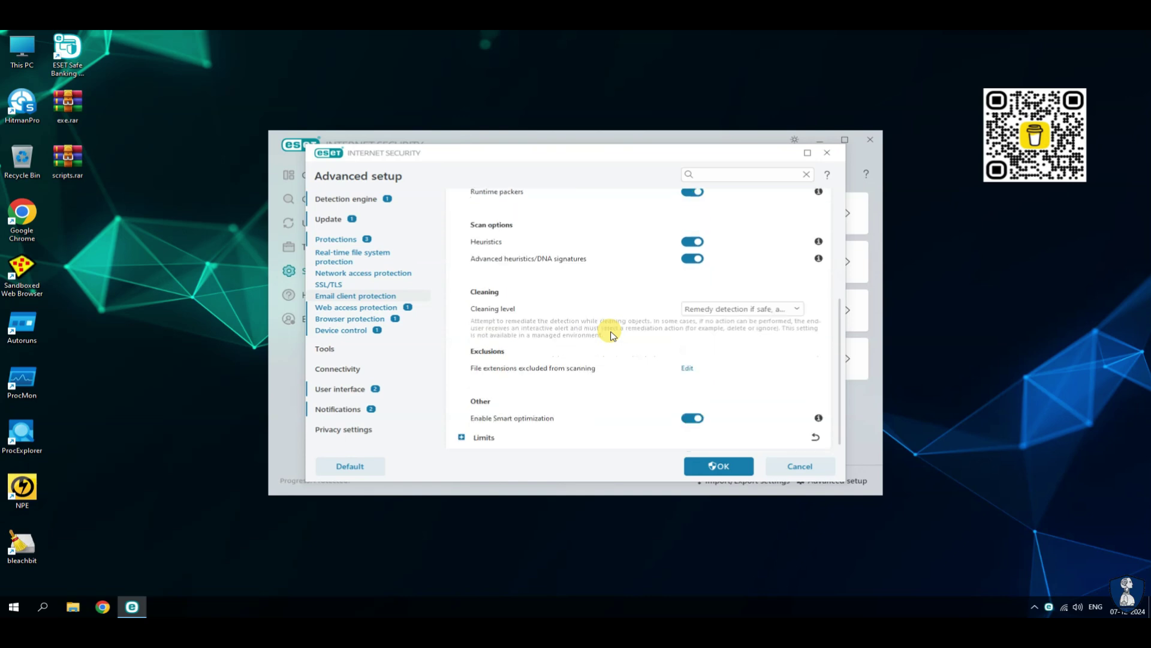
Step: Expand web access protection's URL list, HTTP(S) scanning, ThreatSense and parental control sections
click(354, 307)
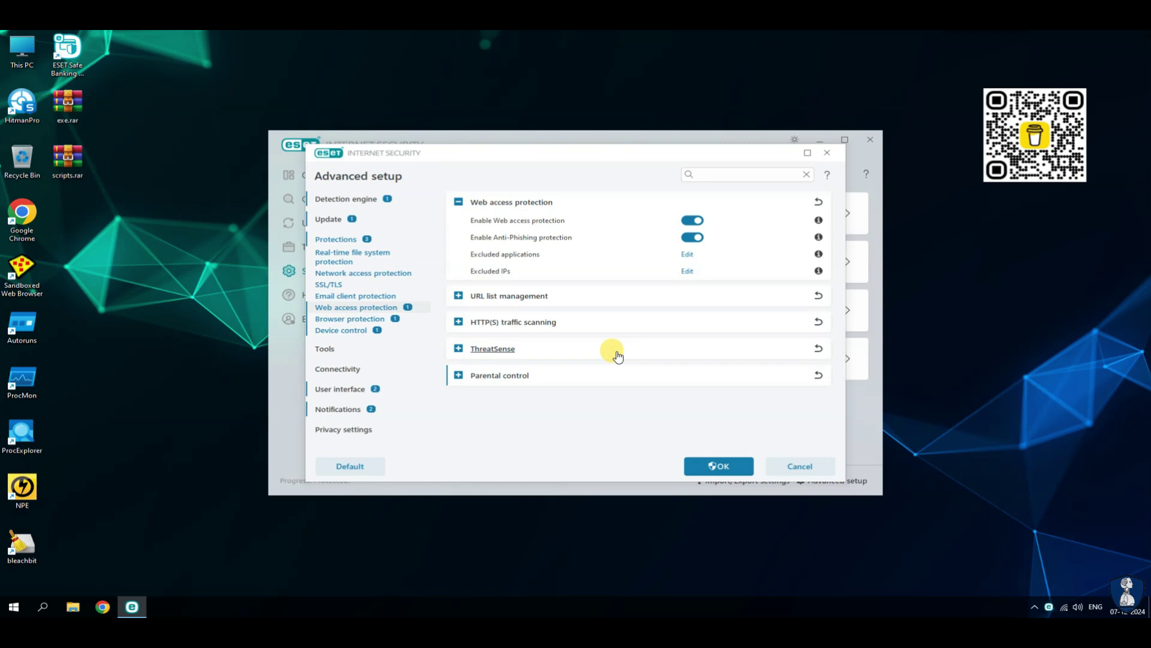
click(459, 297)
click(458, 269)
click(458, 350)
scroll(594, 318, down, 4)
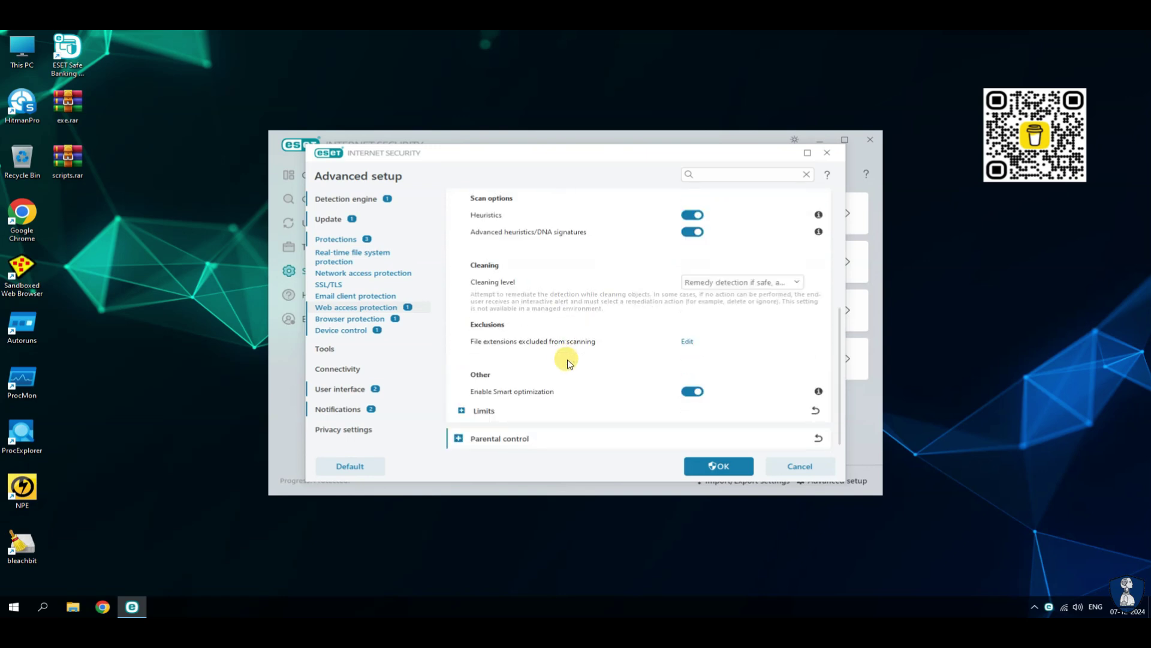
click(459, 438)
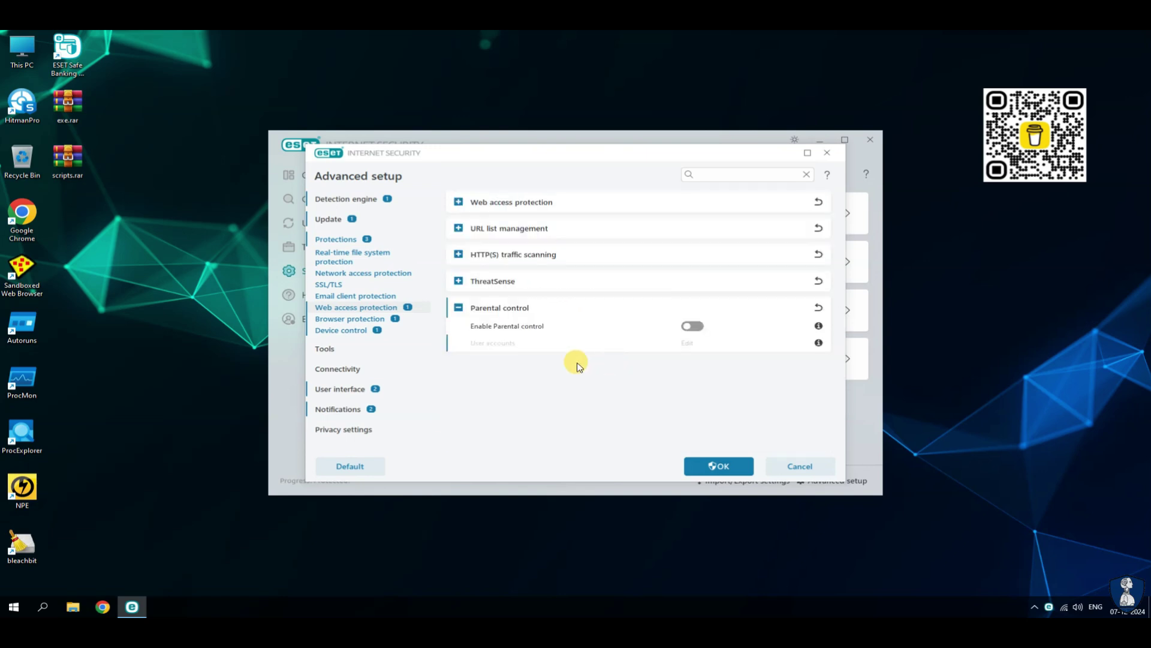
Step: Expand Browser Privacy & Security and Browser script scanner under Browser protection, then show Device control
click(336, 319)
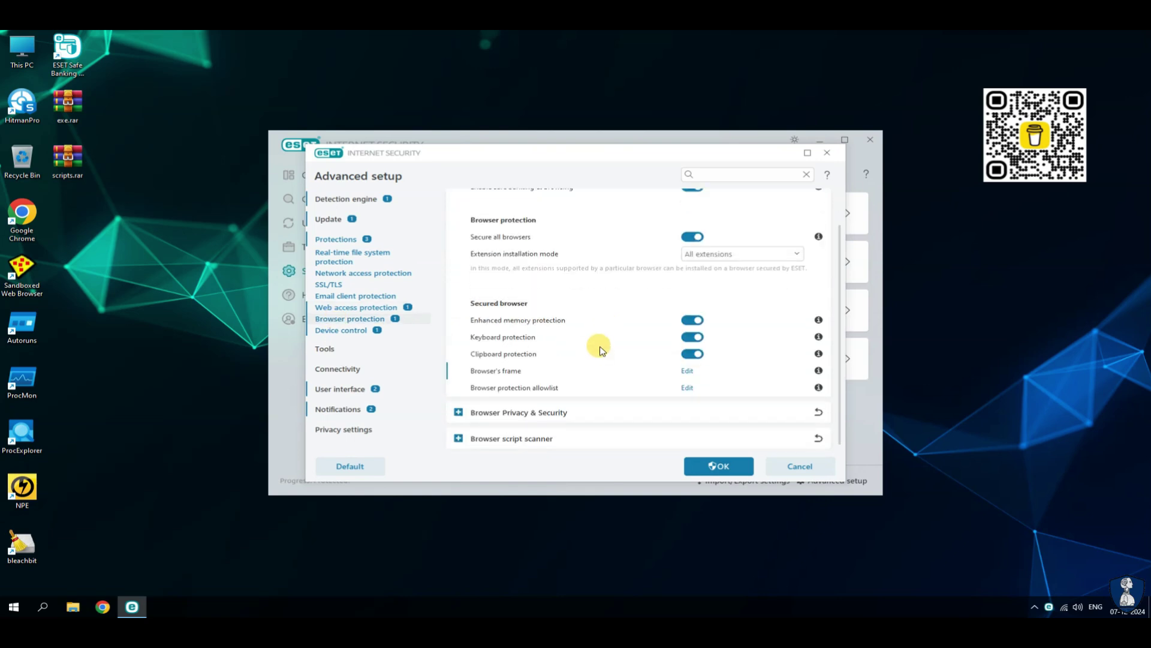
click(459, 412)
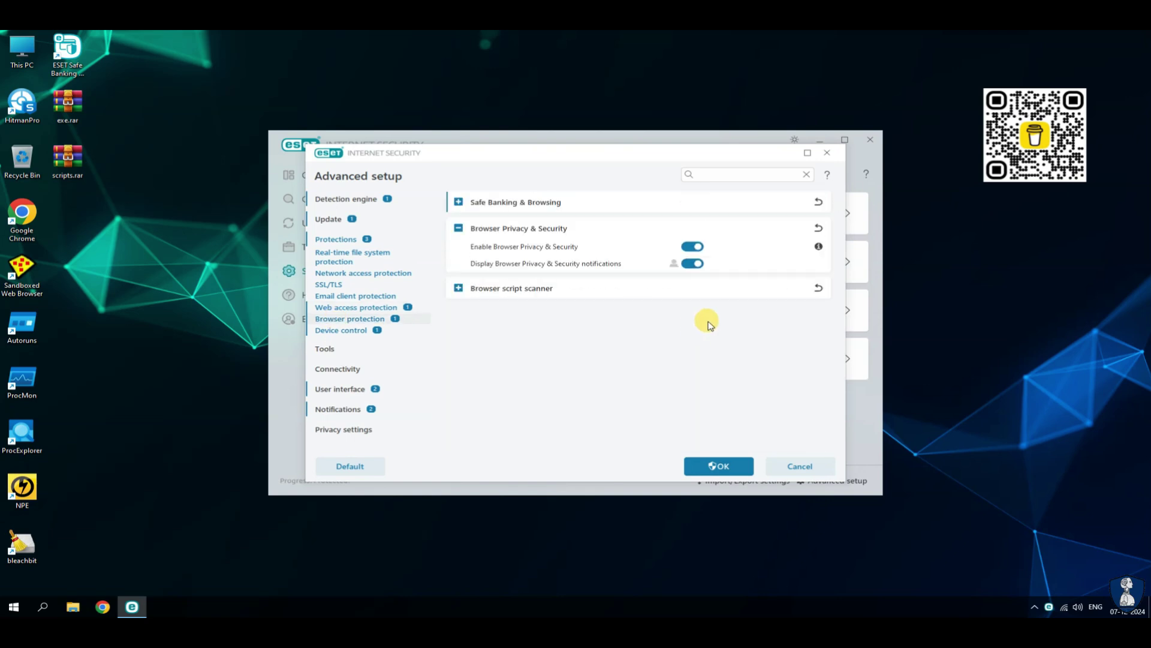
click(457, 289)
click(383, 329)
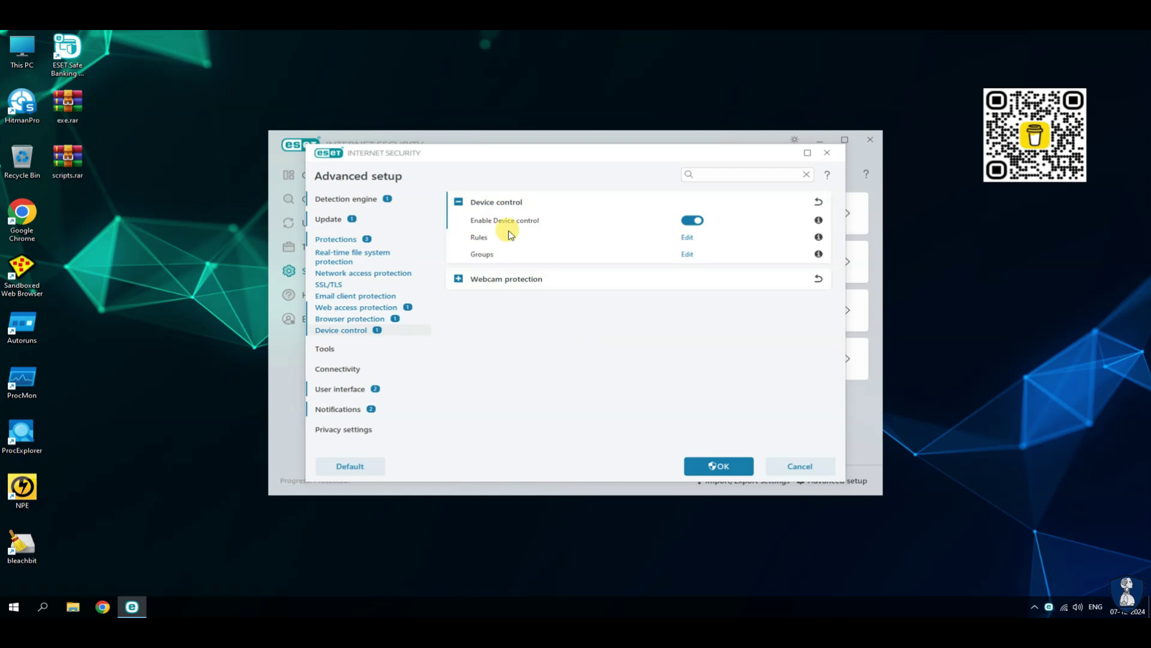
Step: Expand Webcam protection and the Tools ESET CMD options, then view Connectivity settings
click(458, 278)
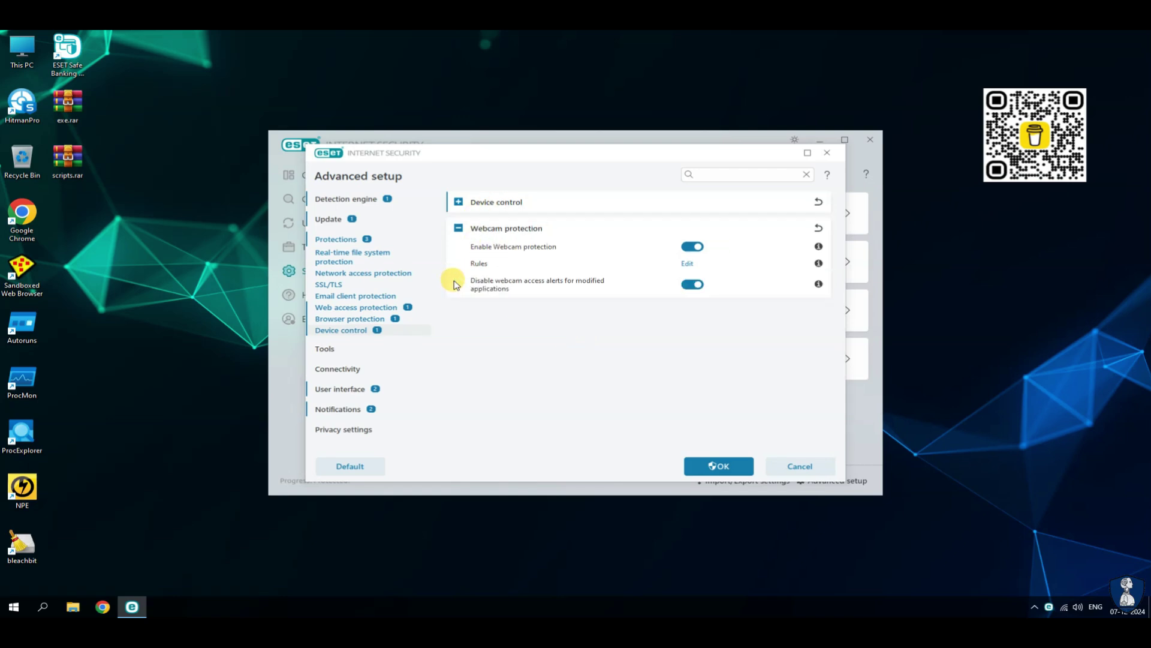
click(324, 349)
click(458, 244)
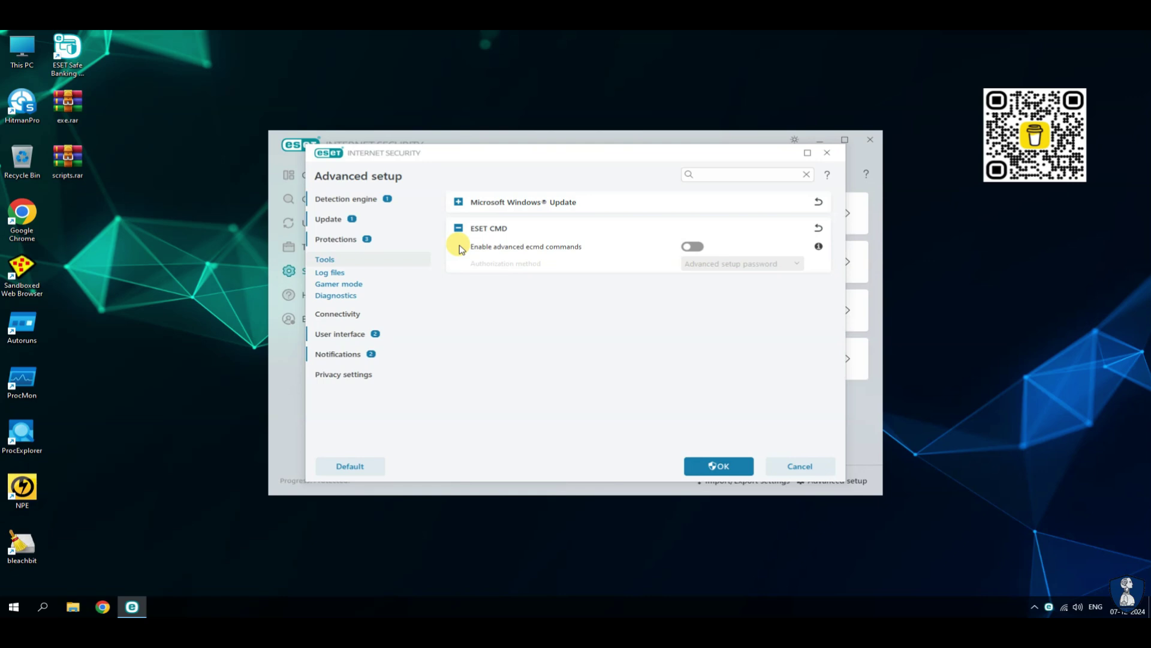
click(334, 314)
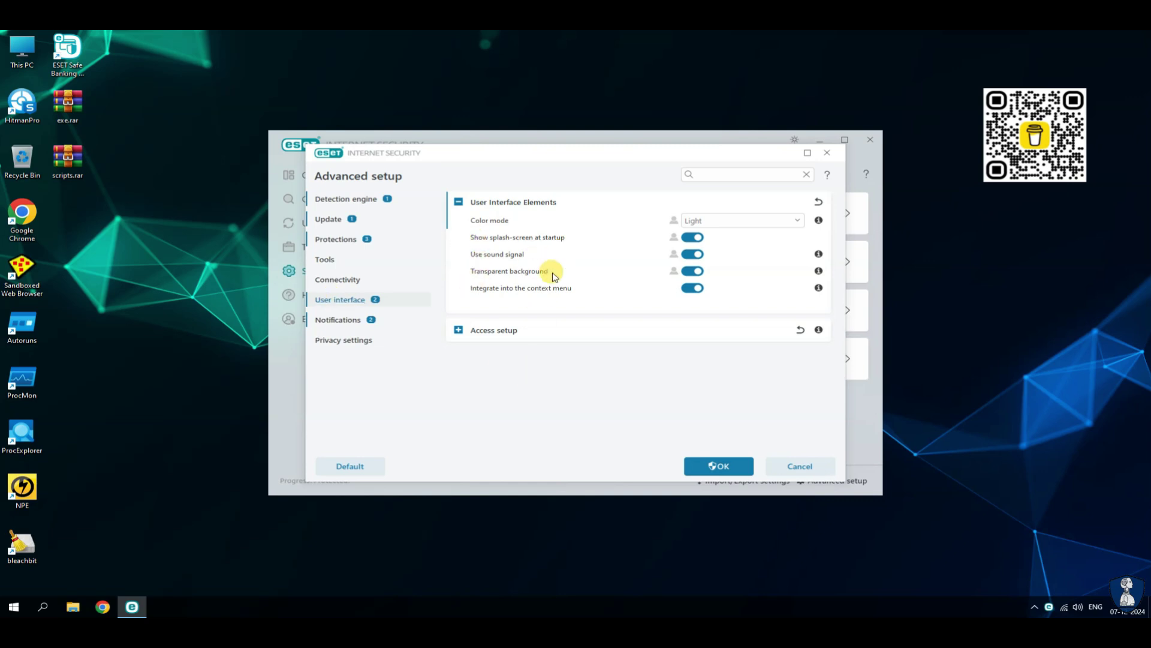
Step: Review Desktop notifications, notification forwarding and Privacy settings, then accept with OK
click(338, 321)
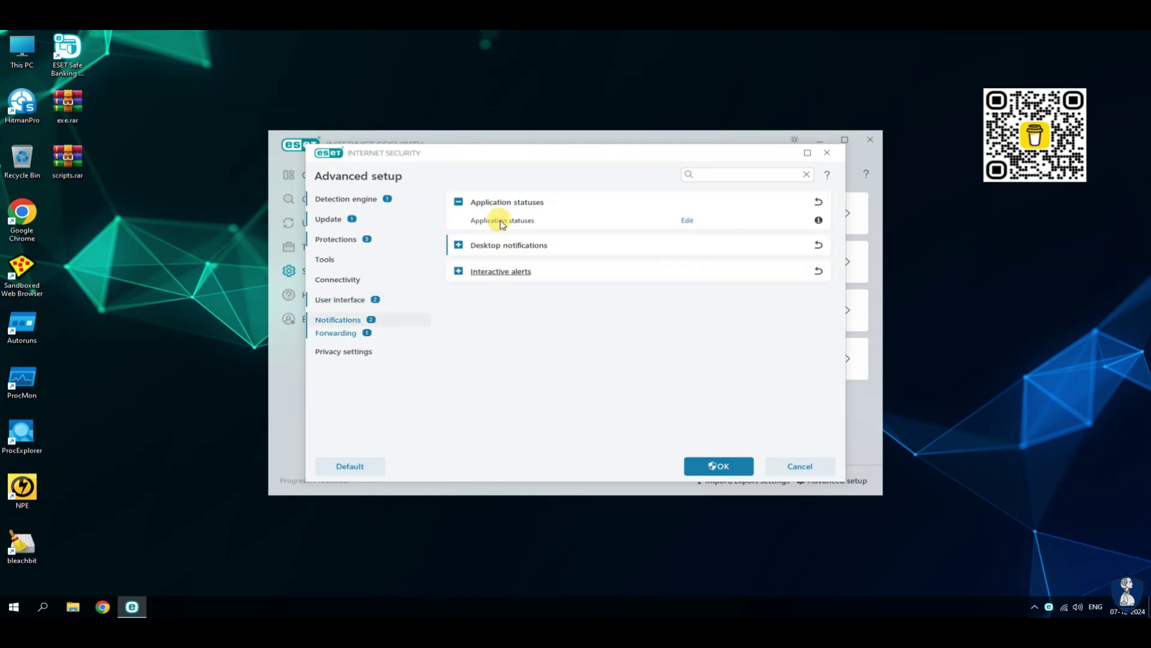
click(458, 245)
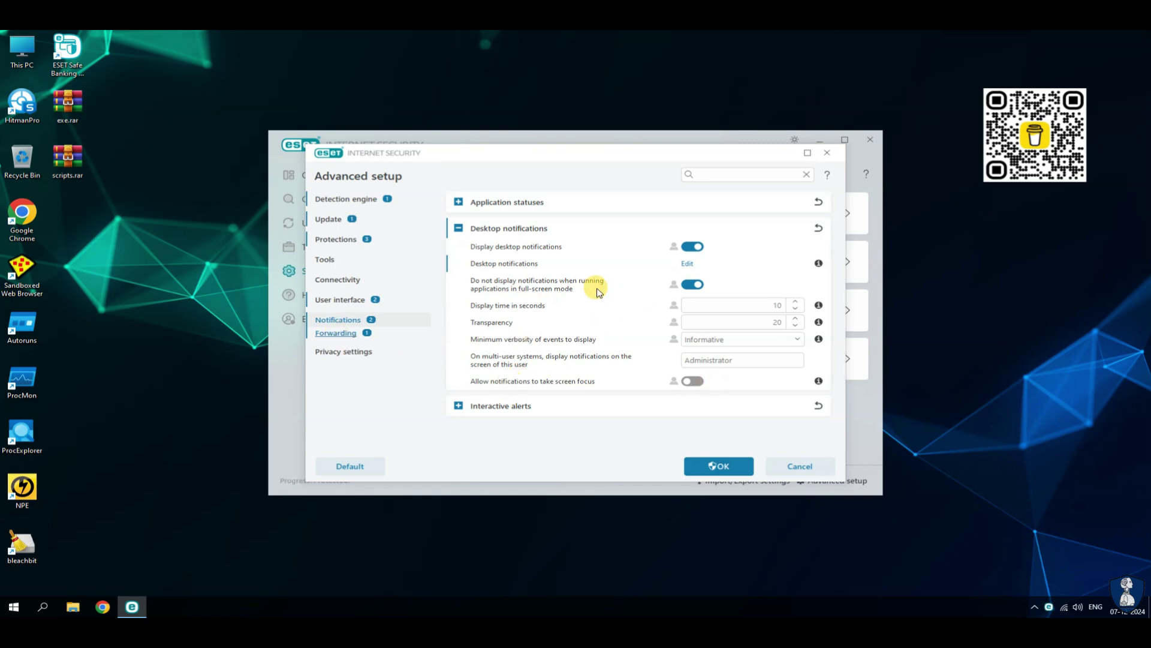
click(336, 332)
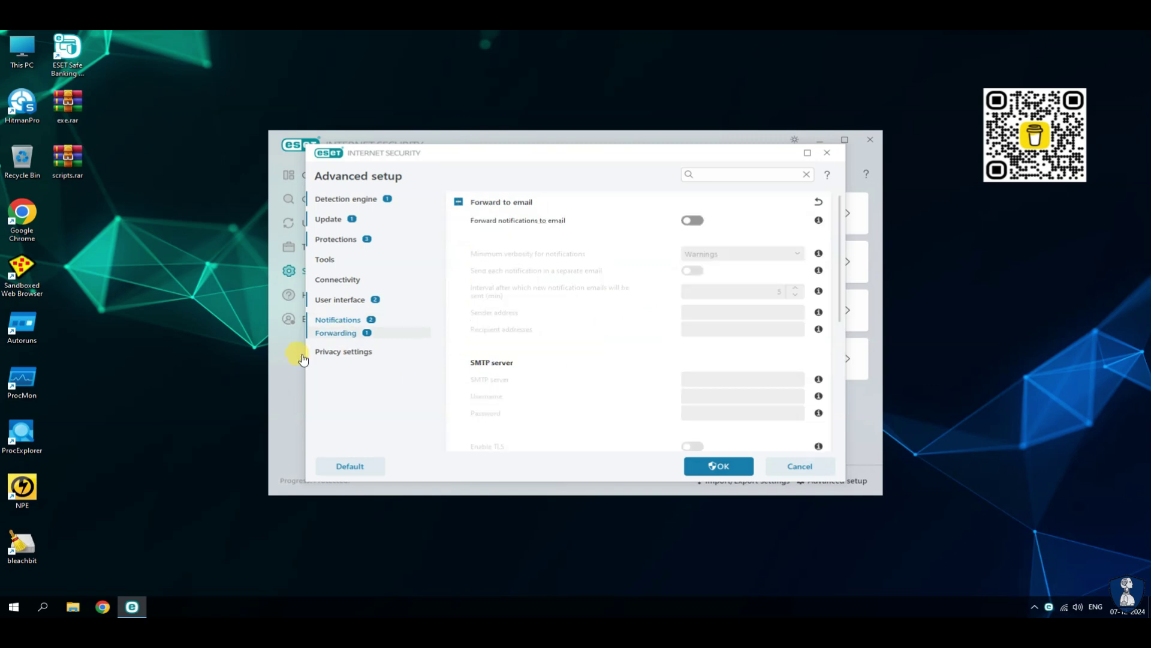
click(342, 353)
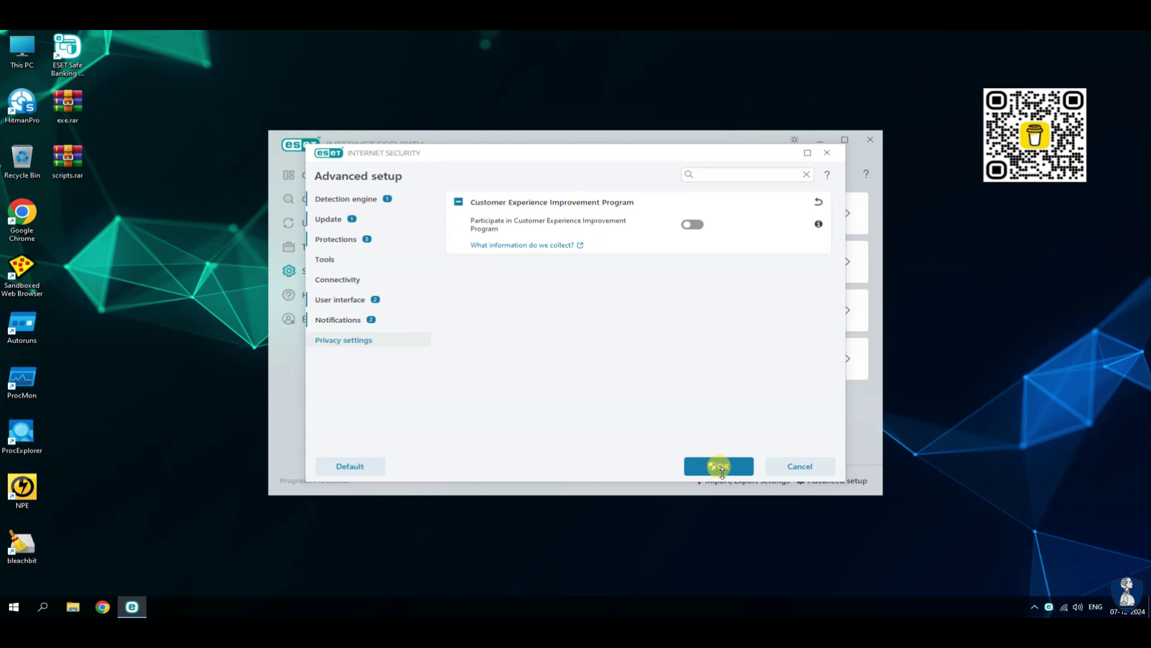
click(717, 466)
Step: Pause antivirus and antispyware protection until restart under Setup > Computer protection
click(322, 180)
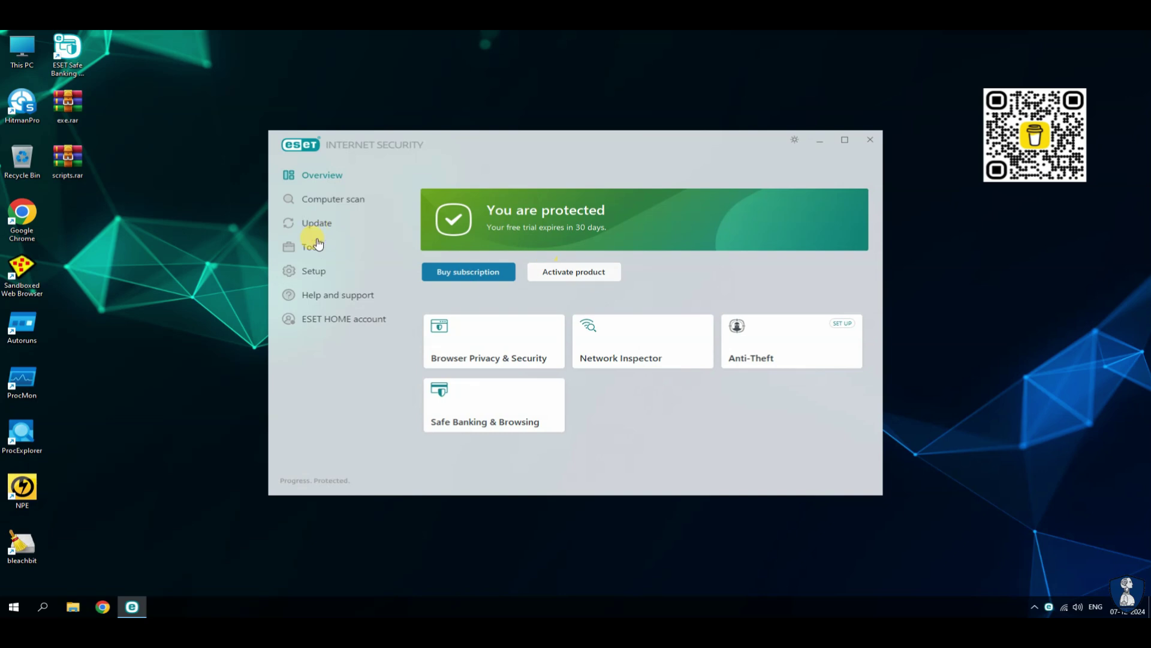
click(311, 276)
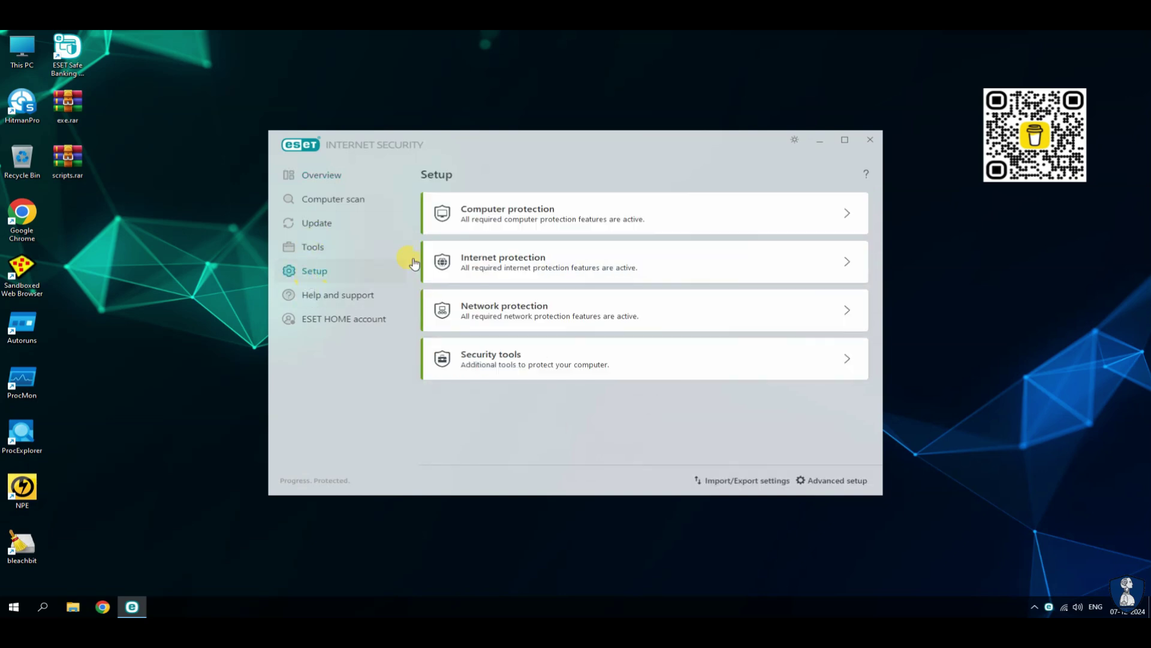
click(775, 225)
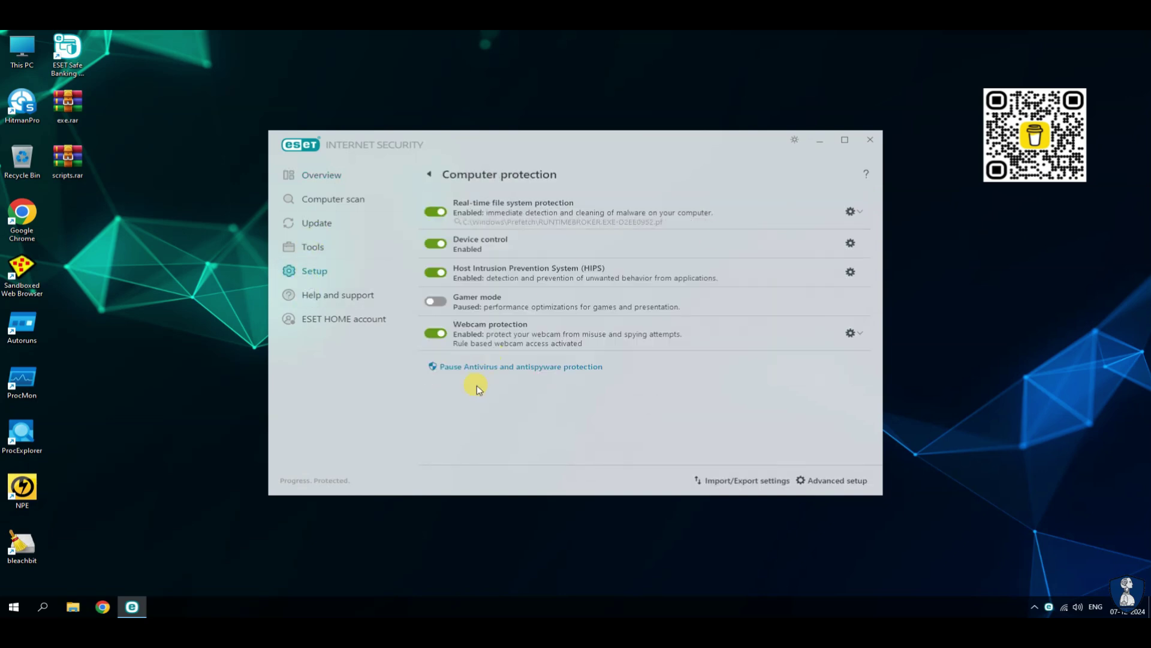
click(451, 365)
click(419, 340)
click(412, 419)
click(704, 341)
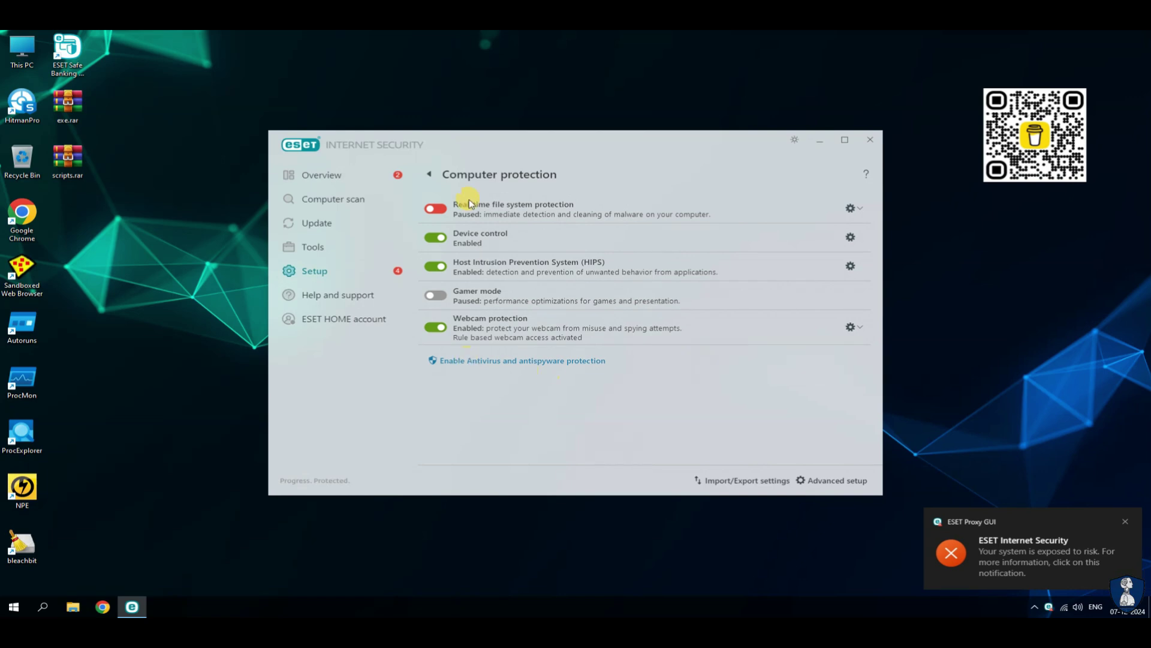
Step: Return to the Setup categories, minimize ESET and select the exe.rar archive
click(430, 175)
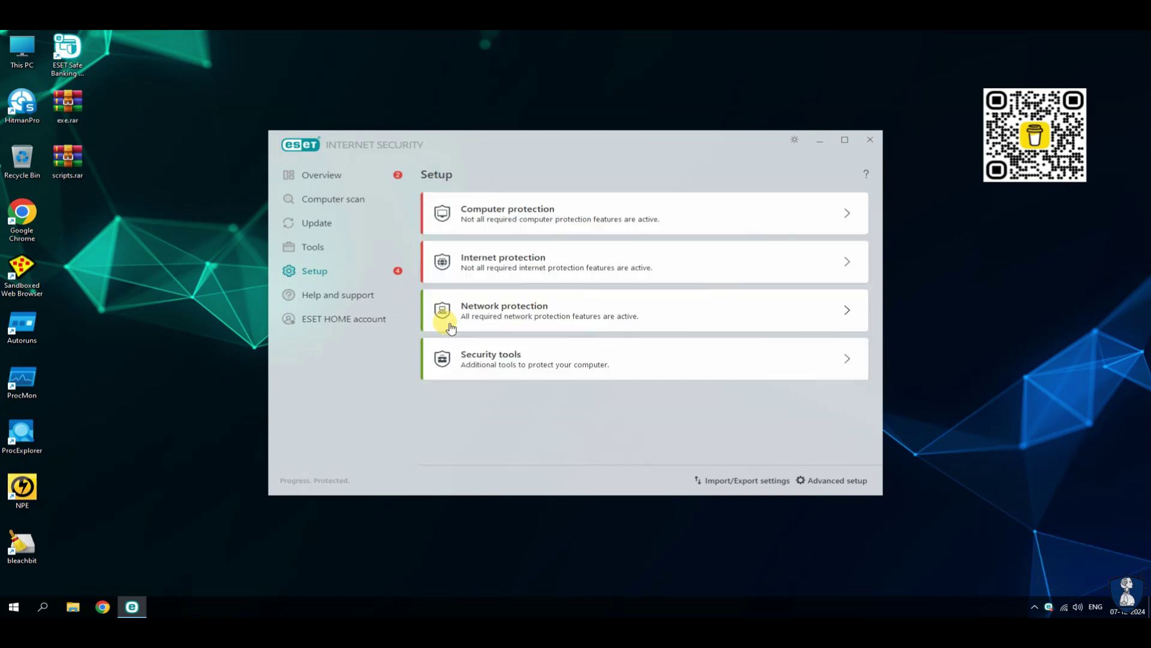
click(818, 145)
click(67, 109)
Step: Extract the password-protected exe.rar onto the desktop
right_click(67, 110)
click(134, 173)
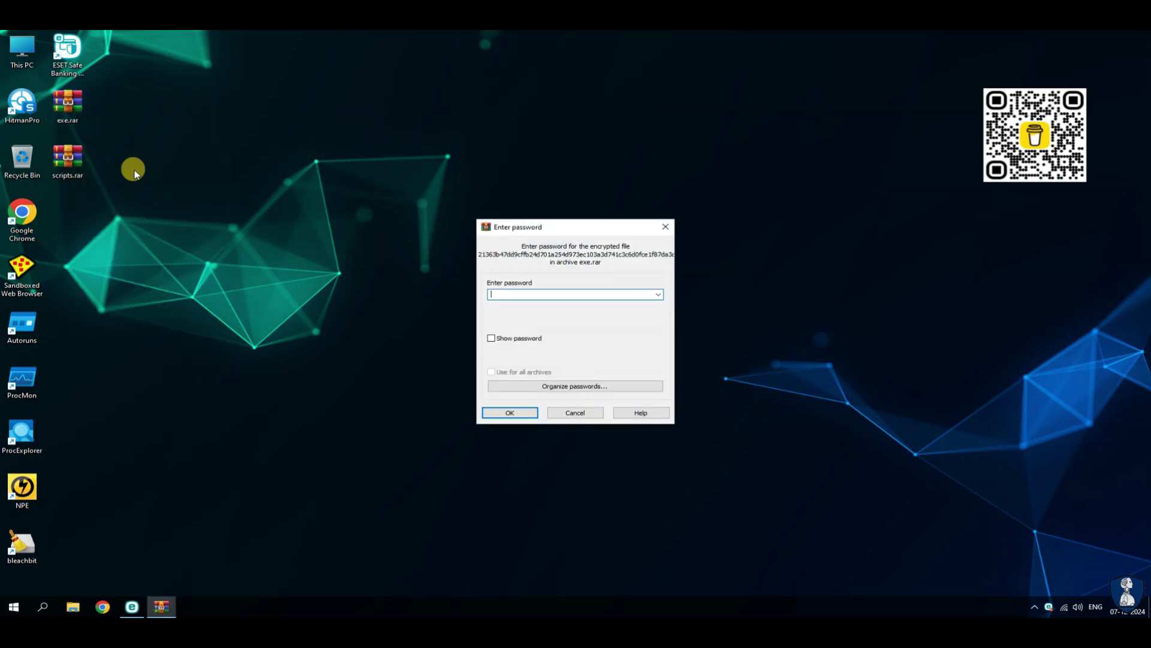
key(Return)
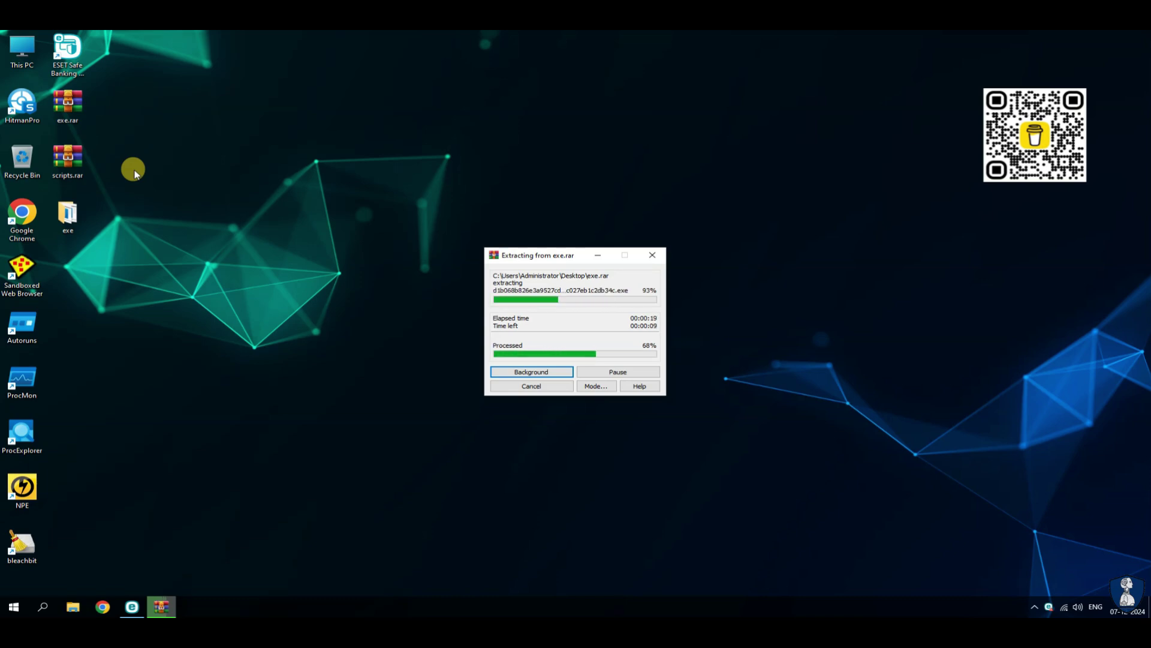
Step: Extract scripts.rar onto the desktop with its password, then open the extracted exe folder
right_click(54, 153)
click(110, 232)
key(Return)
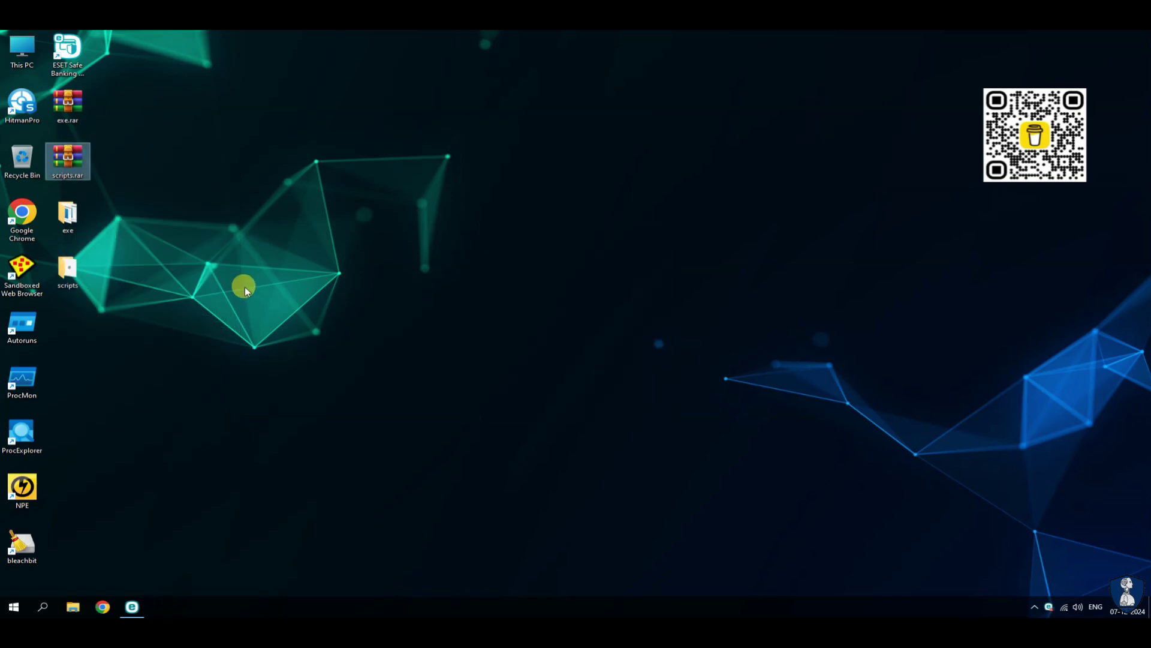
key(Return)
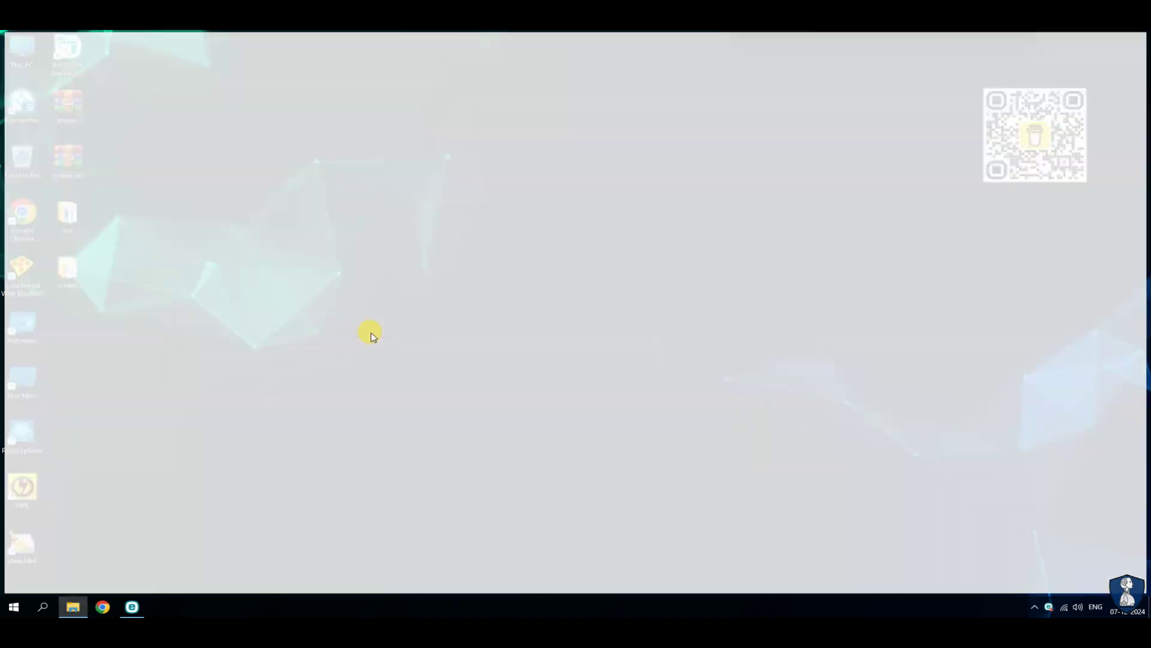
Step: Shrink the exe folder window, scroll through the 101 extracted applications, and close it
double_click(361, 36)
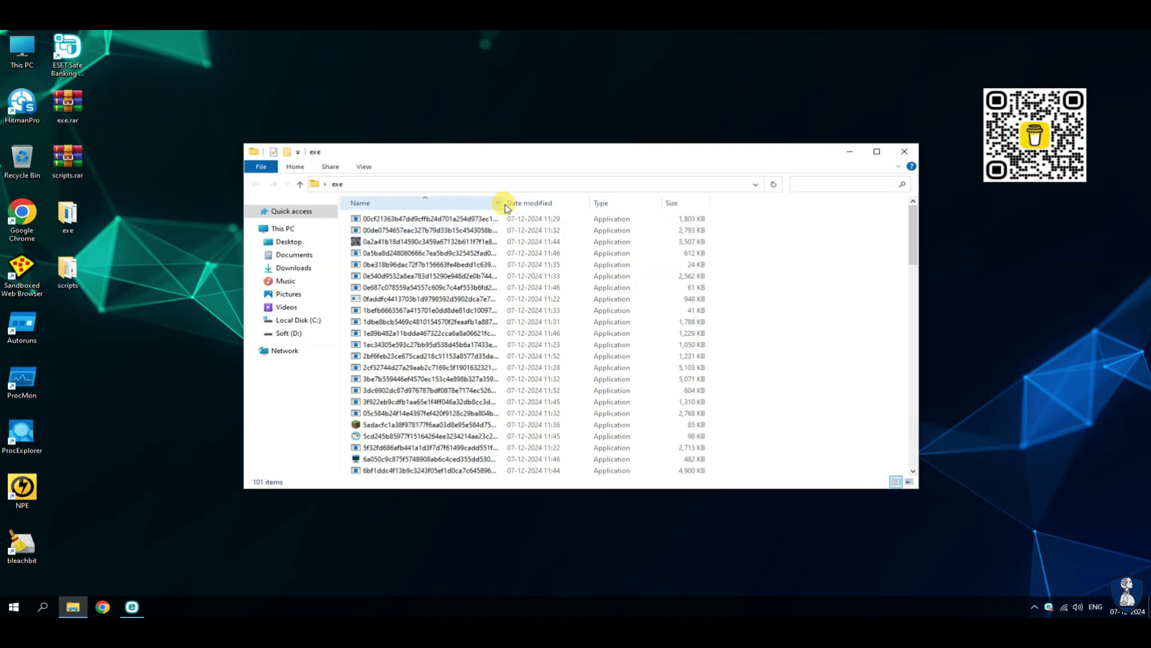
scroll(484, 257, down, 20)
scroll(488, 265, down, 1)
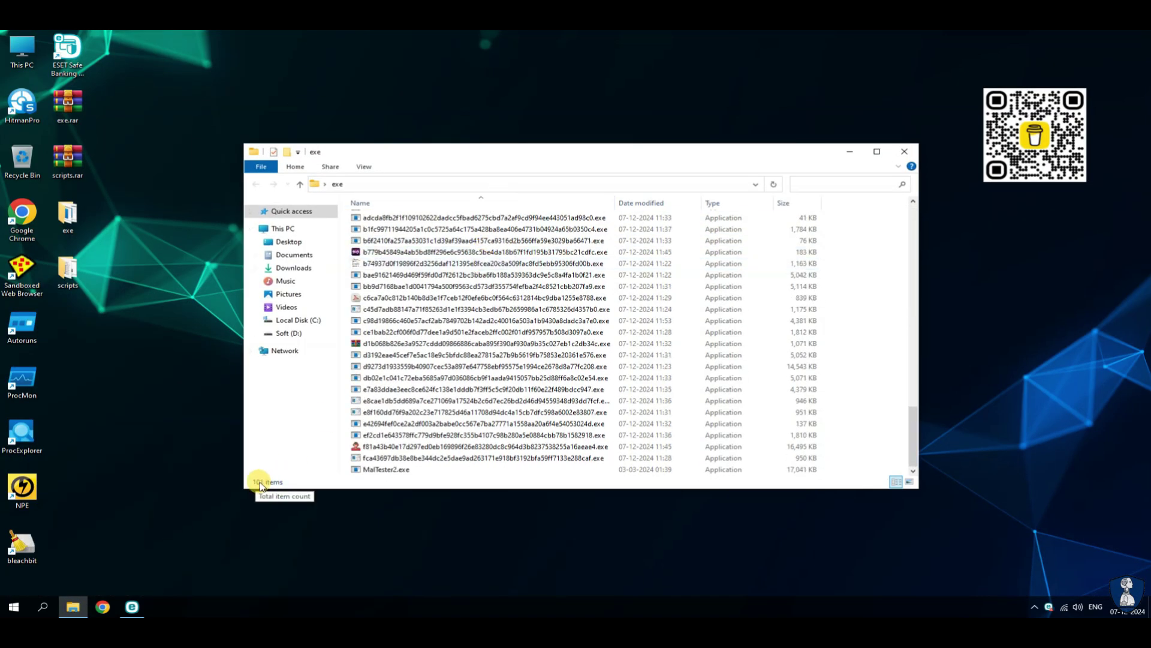
key(alt+F4)
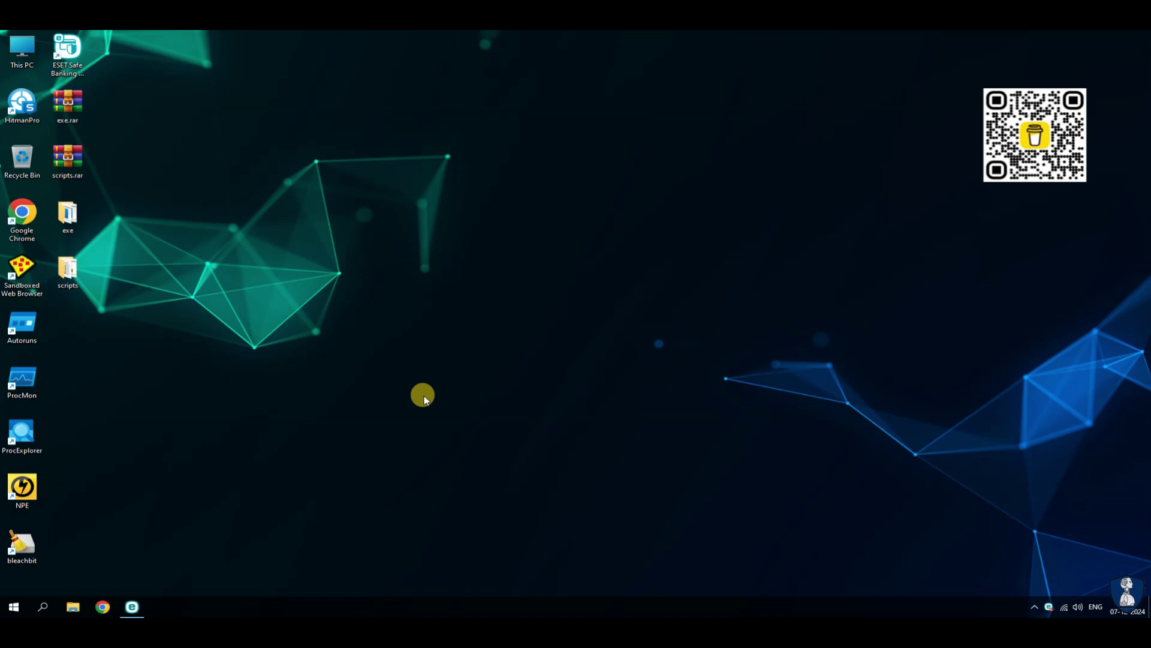
Step: Open and close the 11-file scripts folder, then highlight MalTester2's real-time protection question
key(Return)
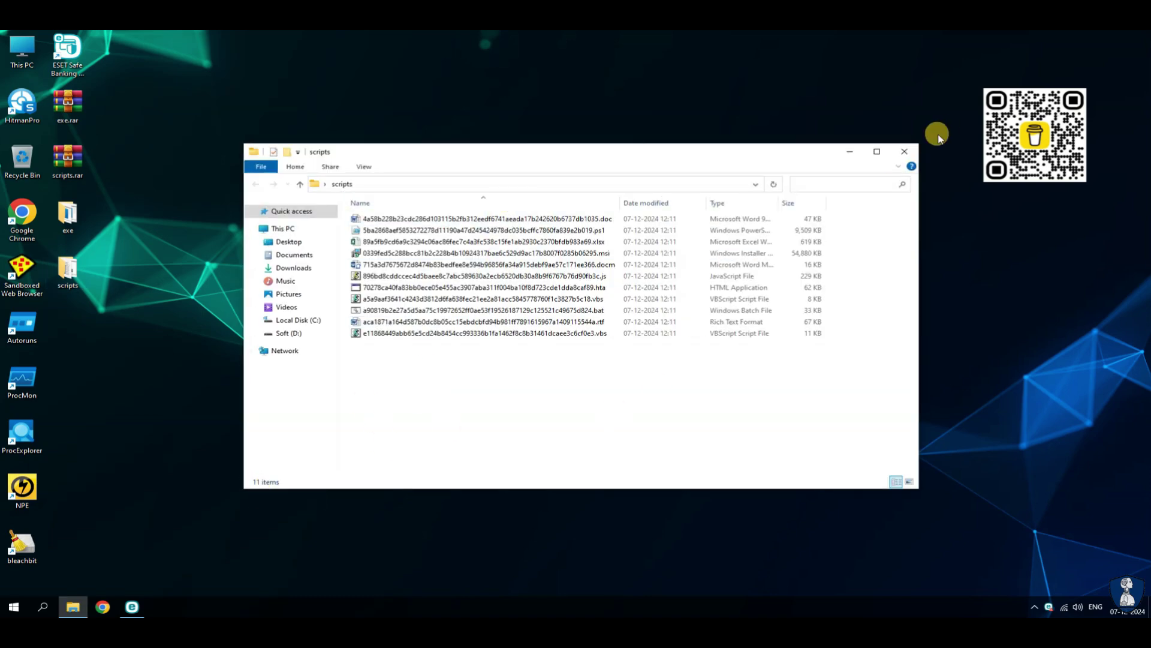
click(905, 151)
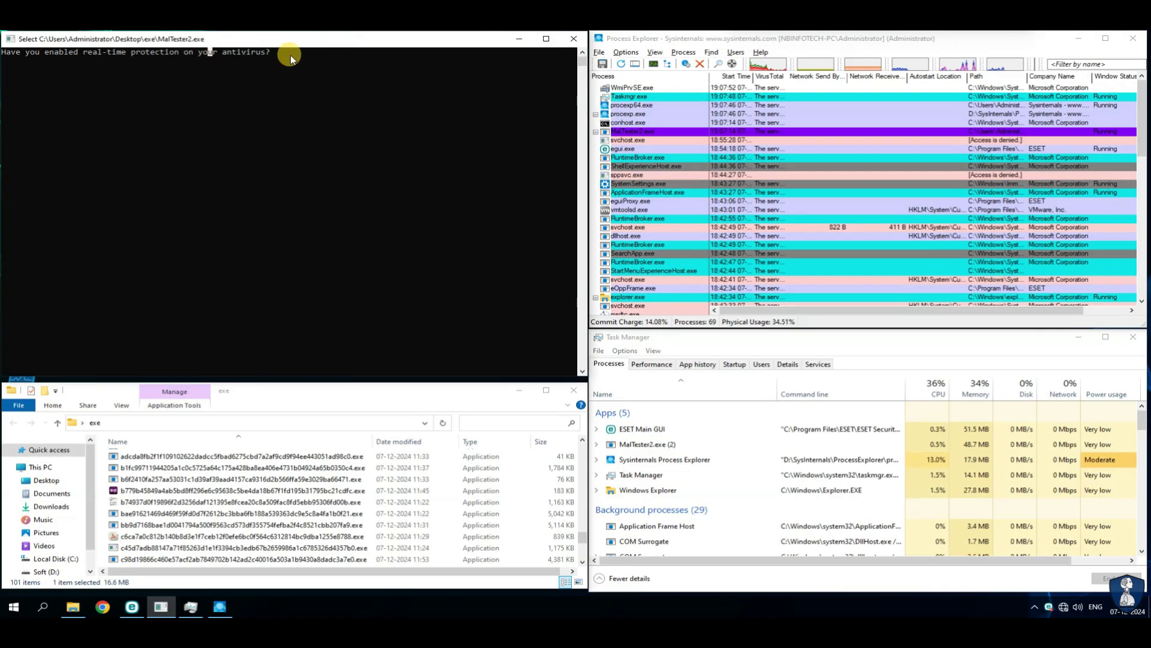
drag(294, 51, 209, 52)
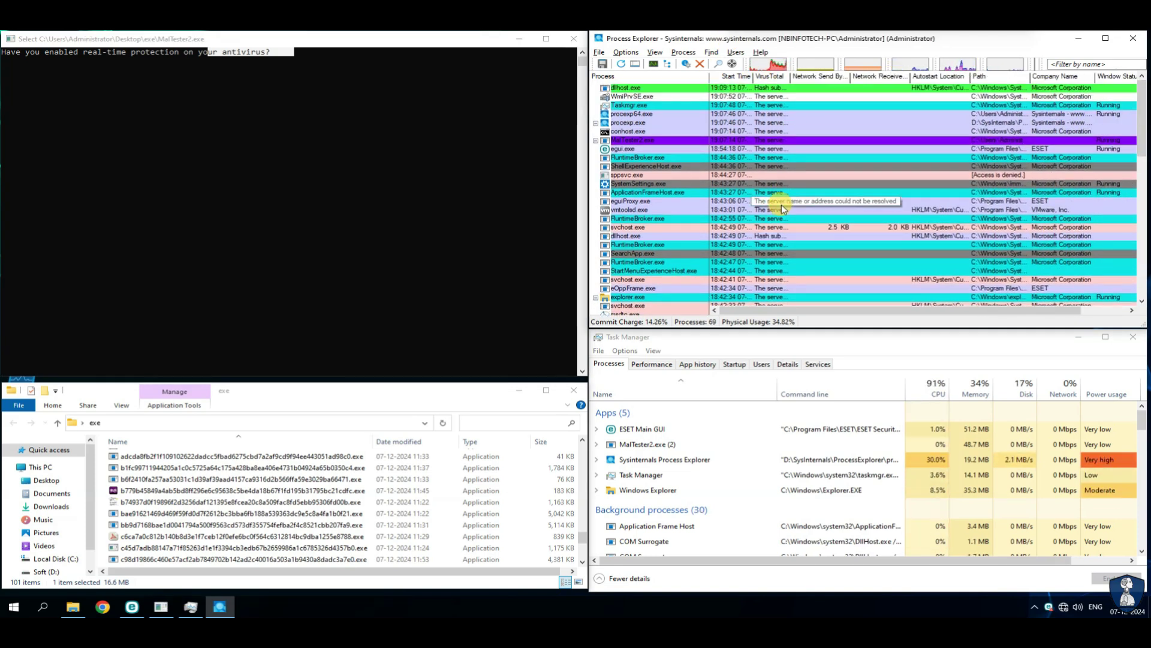
Step: Inspect the WmiPrvSE.exe process in Task Manager and sort processes by CPU usage
right_click(751, 87)
click(840, 212)
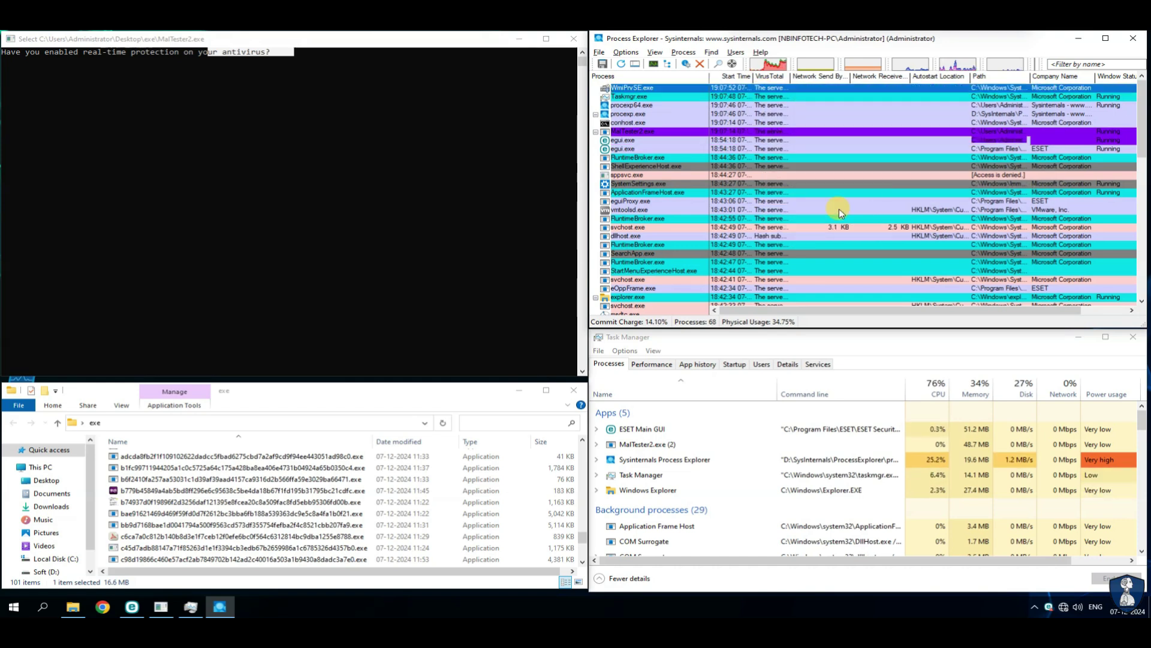
click(719, 354)
click(927, 388)
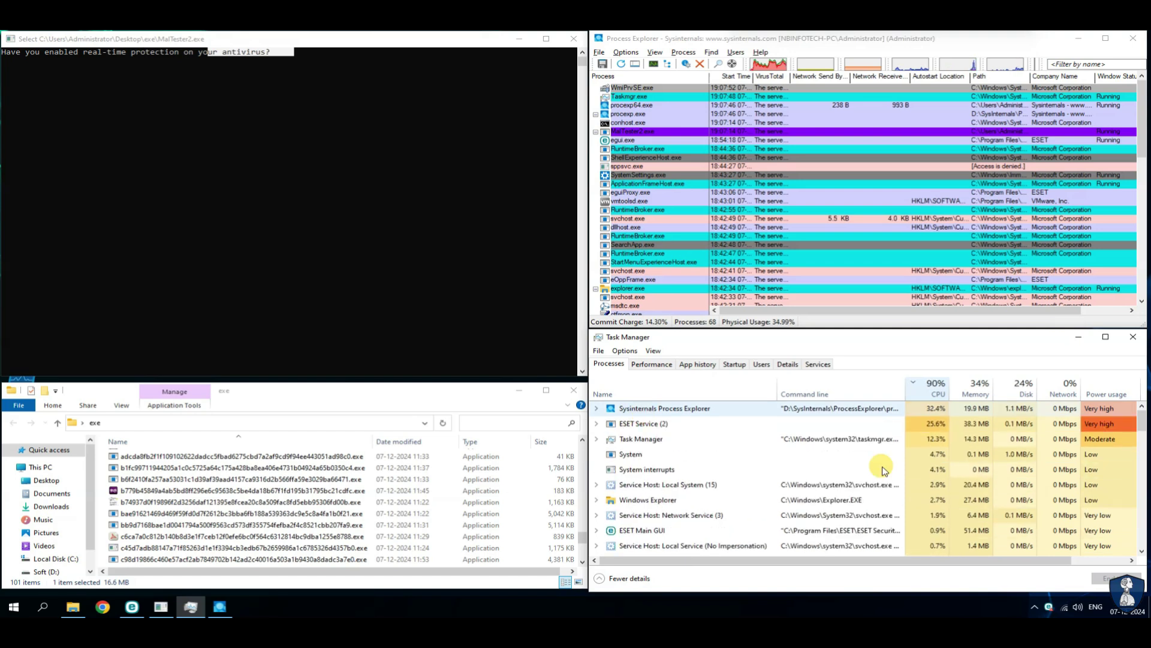
Step: Browse Documents, Pictures, Videos, Music and Downloads, then bring up ESET's Computer protection page
click(278, 396)
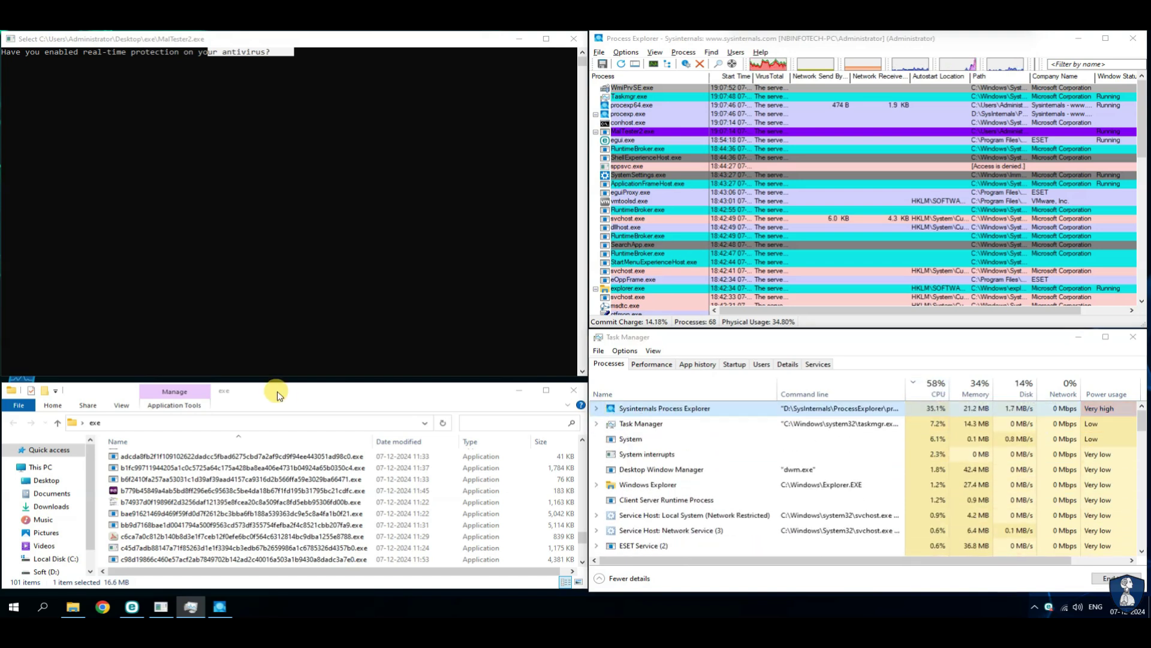
click(52, 493)
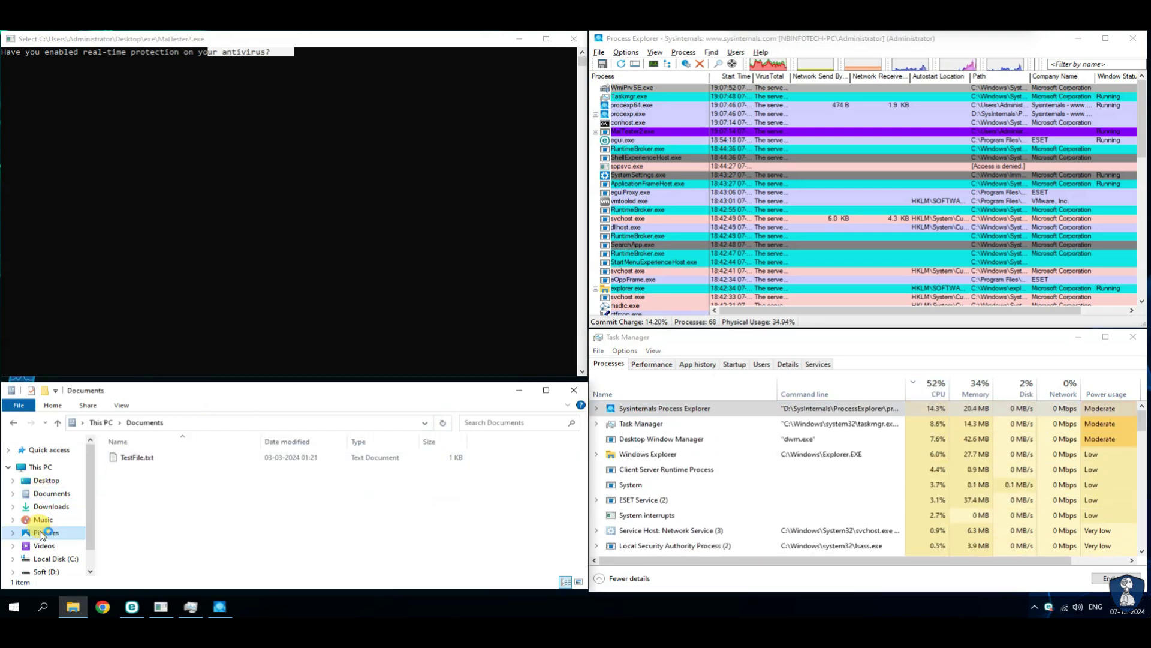
click(42, 533)
click(45, 545)
click(44, 519)
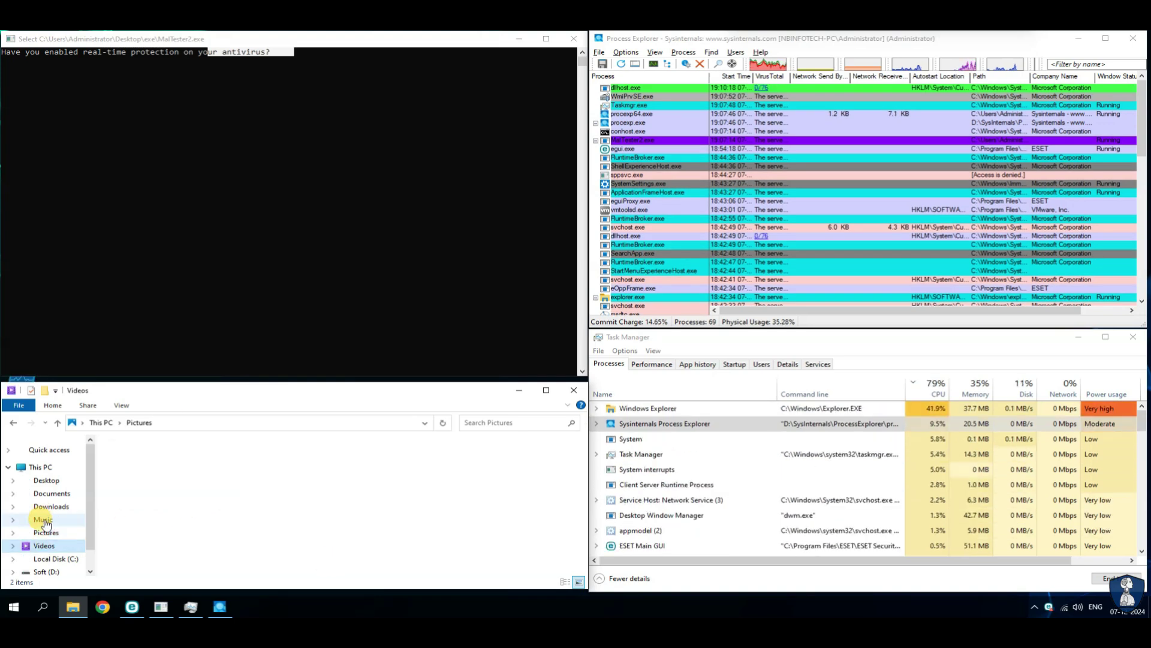
click(50, 506)
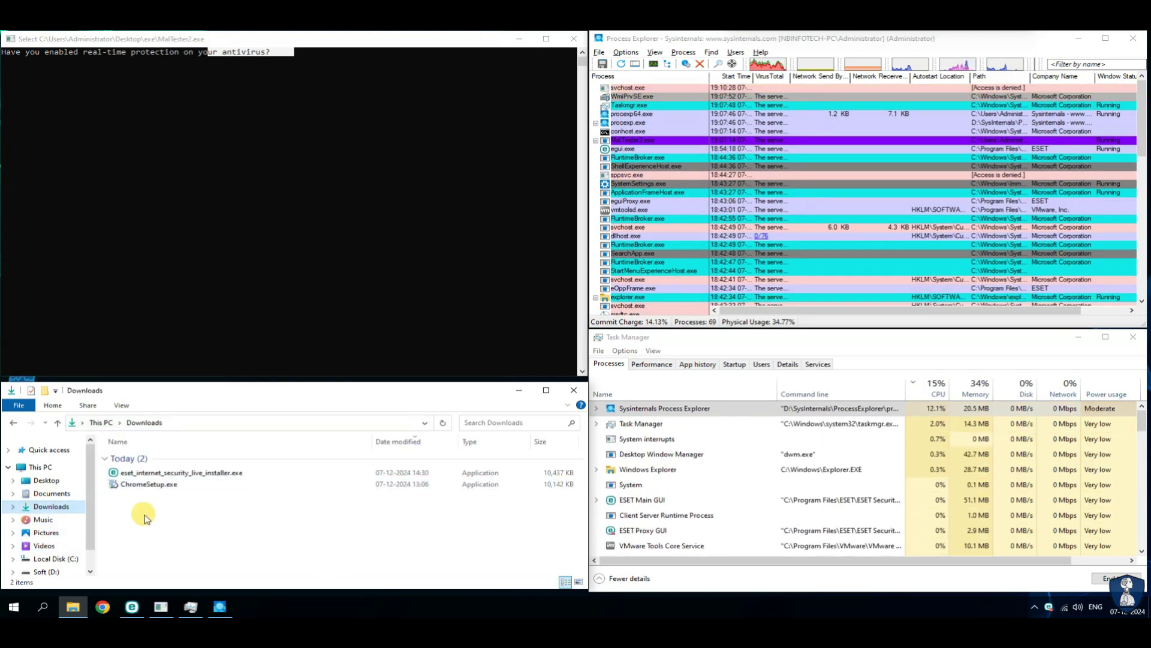
click(135, 567)
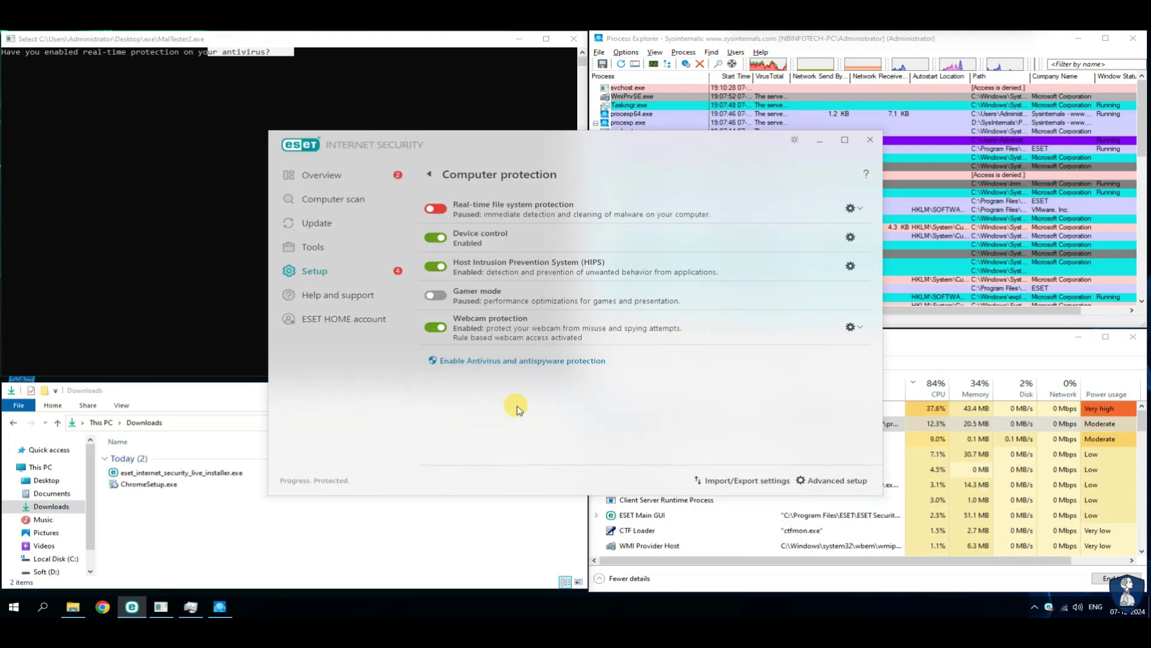
Step: Close the ESET window and answer 'y' at MalTester2's real-time protection prompt
click(319, 177)
click(870, 136)
click(261, 92)
text(y)
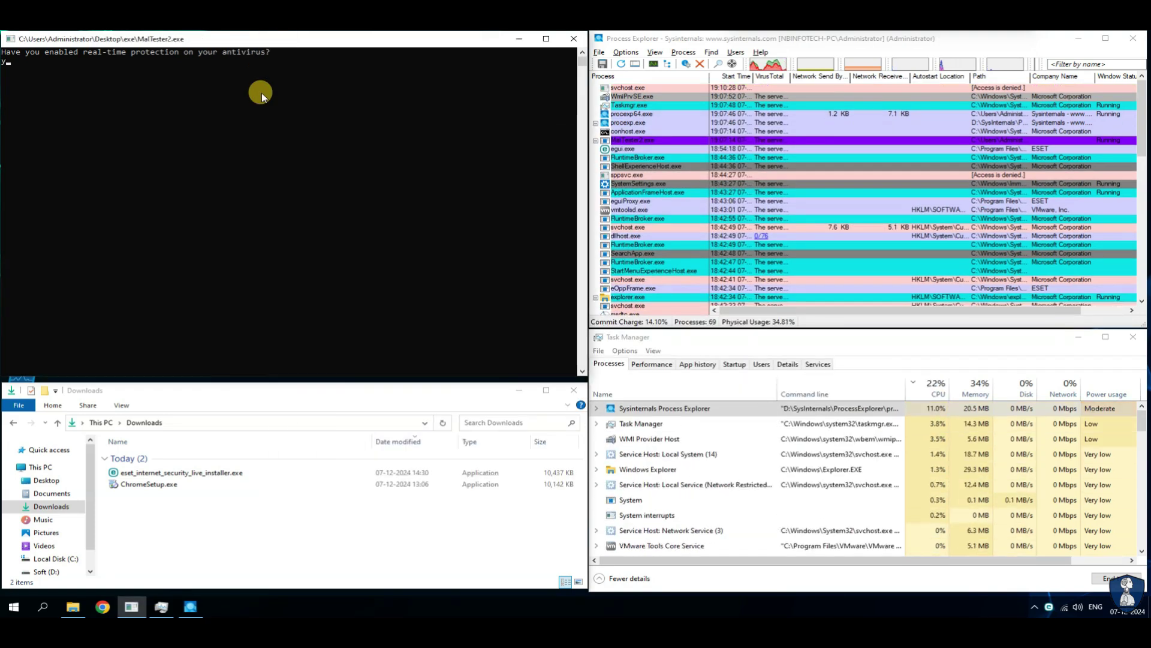
Step: Check procexp64.exe and procexp.exe on VirusTotal, then return to the MalTester2 console
right_click(1049, 607)
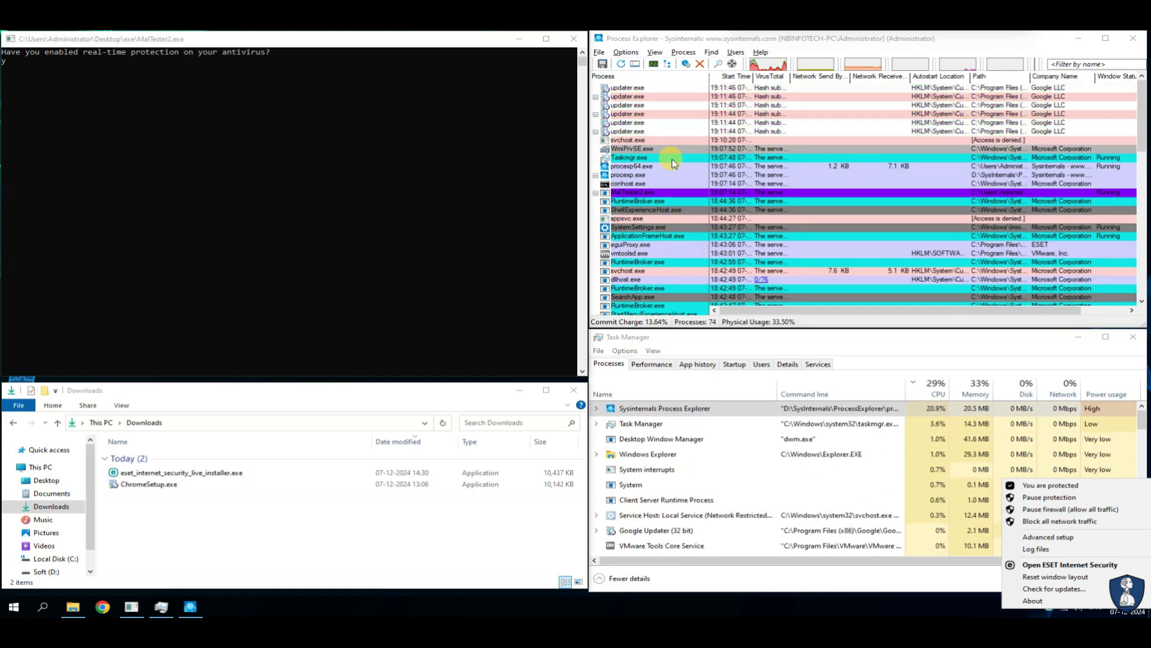
right_click(664, 148)
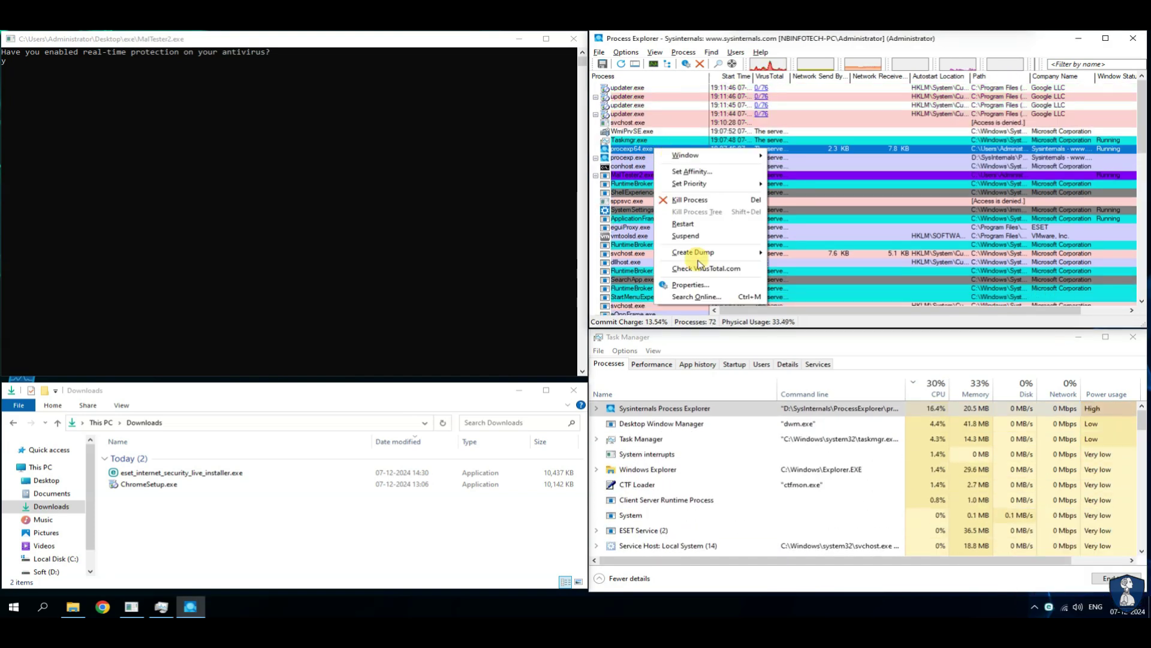
click(689, 252)
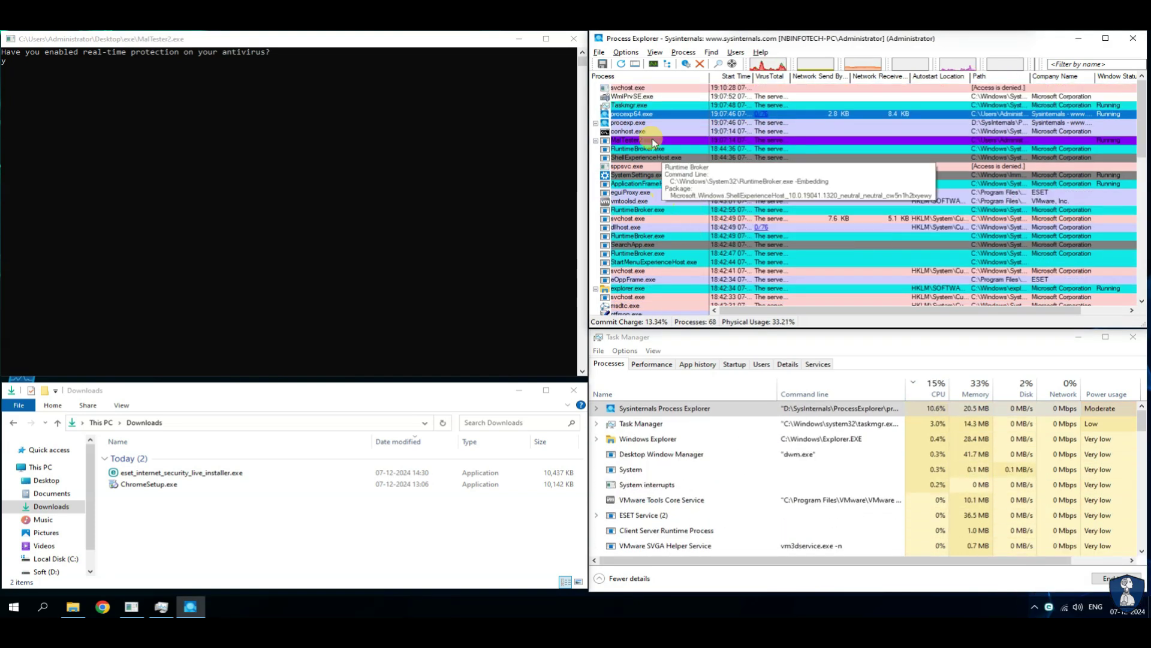
right_click(647, 122)
click(673, 215)
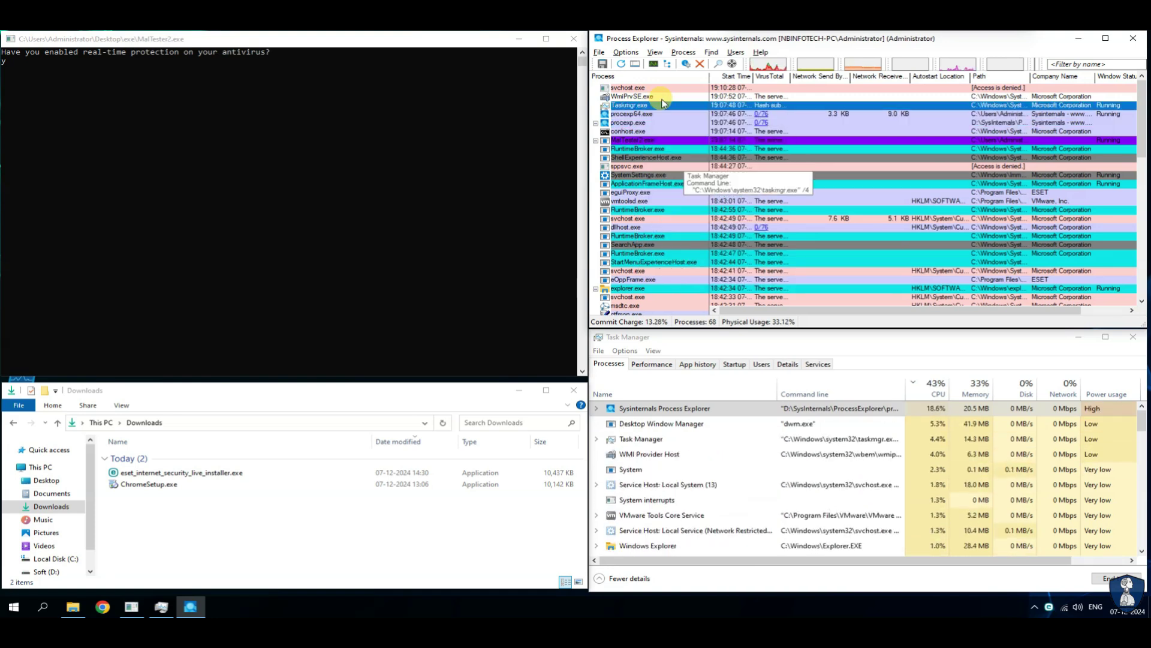
scroll(689, 223, down, 6)
scroll(693, 223, up, 7)
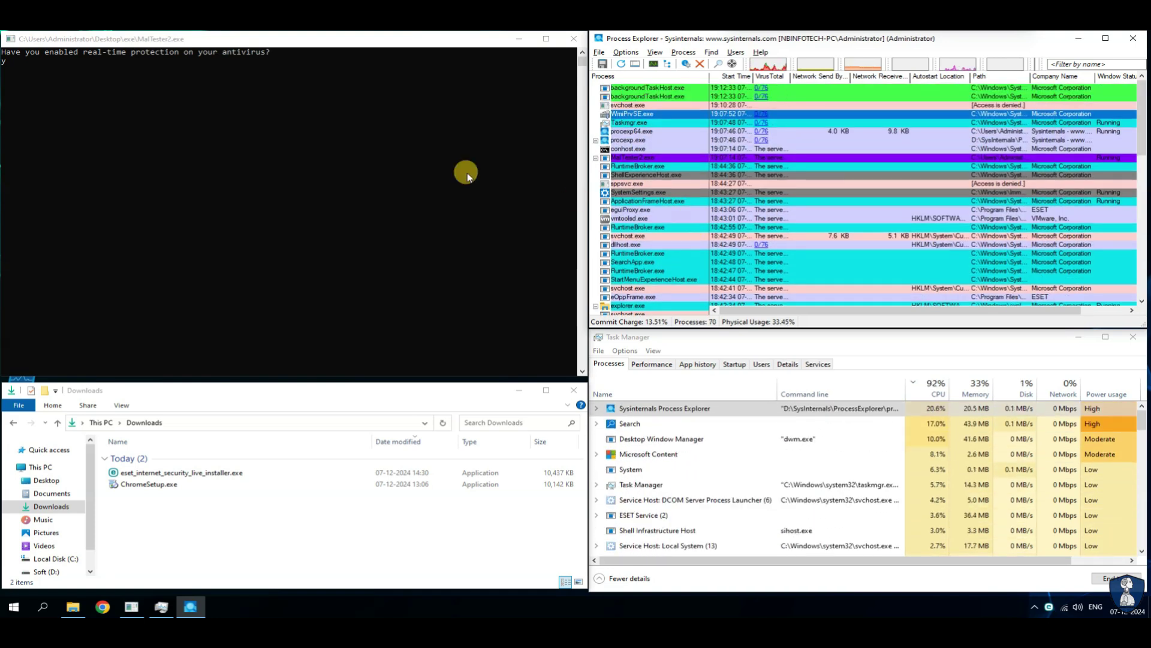
click(892, 342)
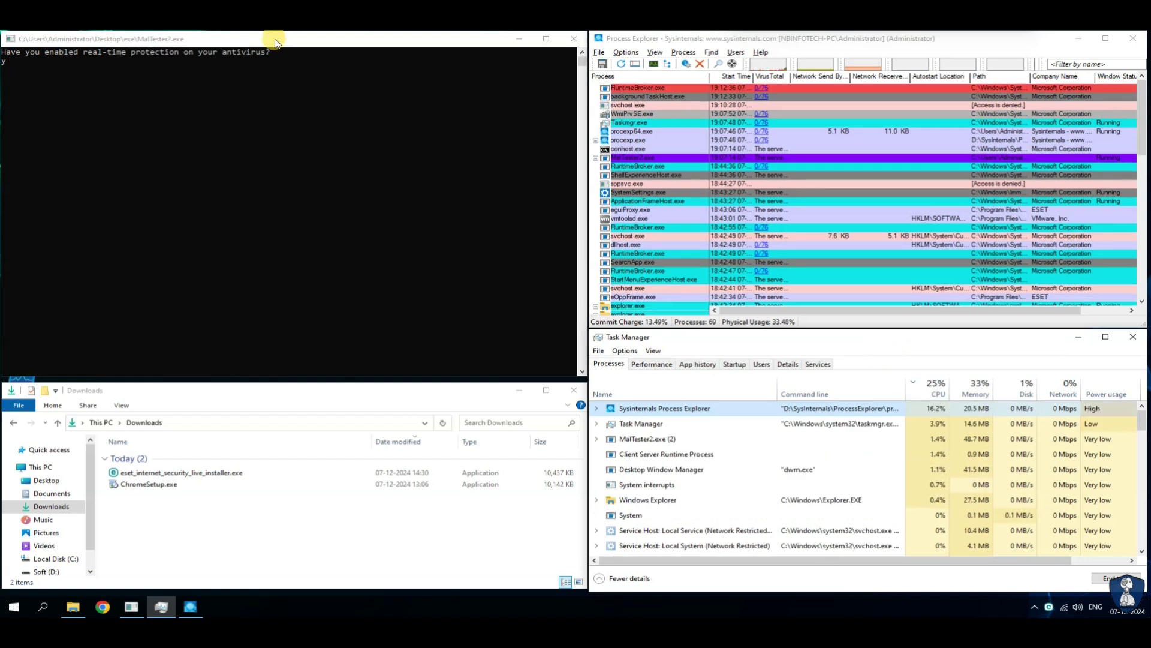
click(275, 39)
Step: Start the test run and select the first sample's new process, flagged 36/75 on VirusTotal
key(Return)
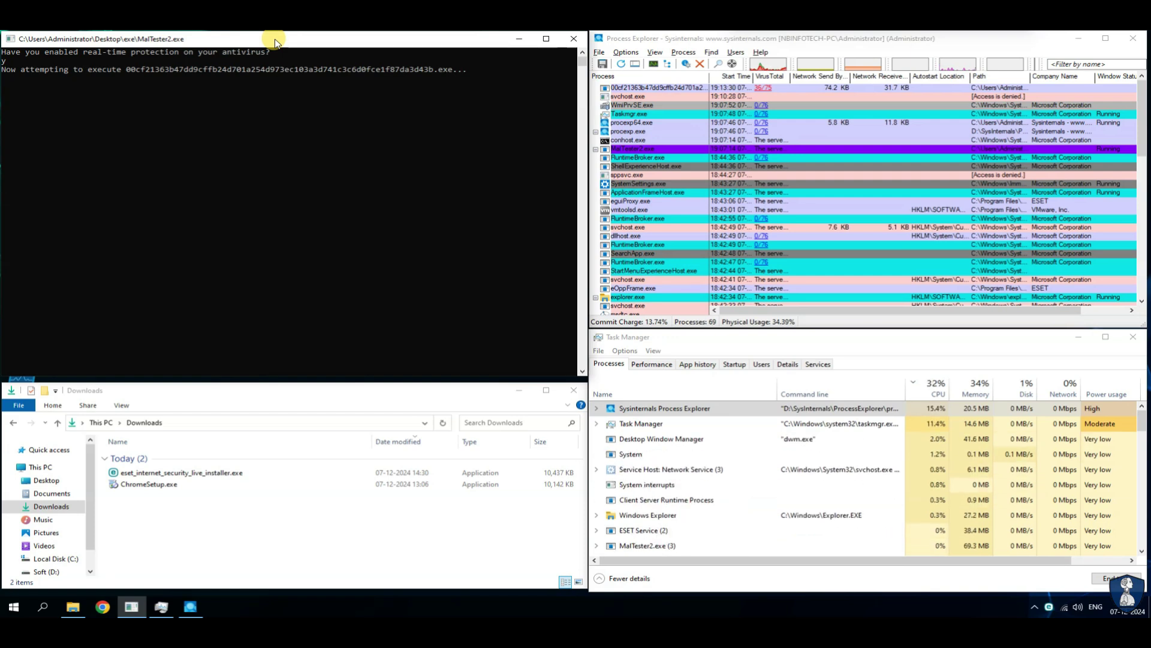
click(681, 89)
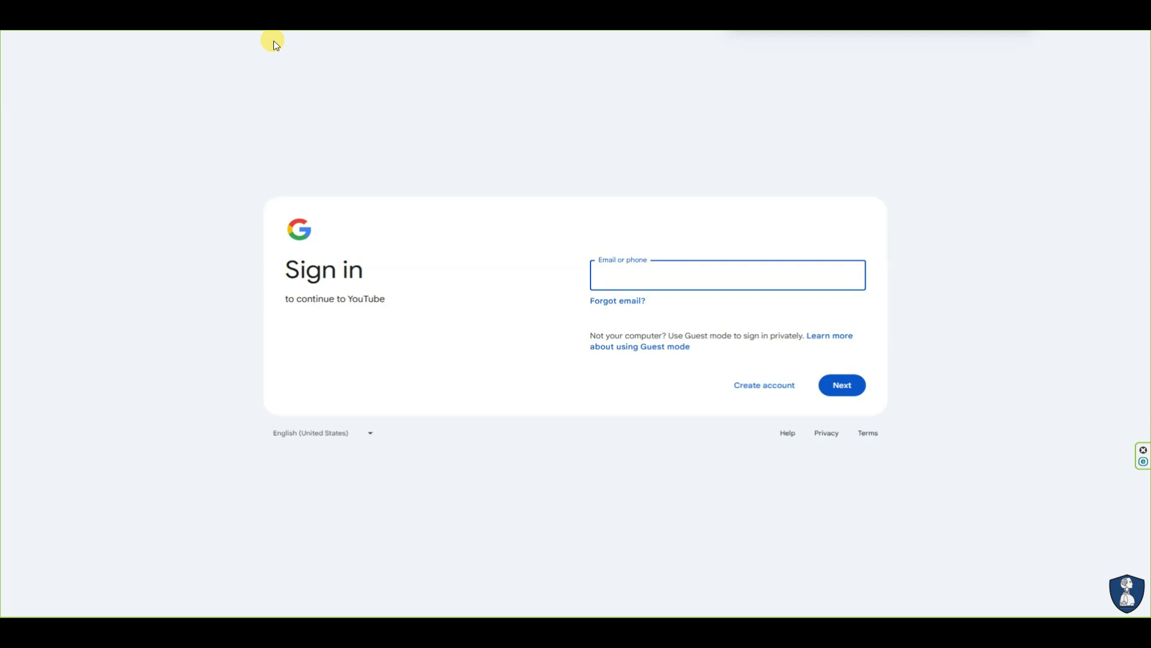
Step: Toggle Chrome's full screen with F11, then end Google Chrome from Task Manager sorted by name
click(212, 509)
mouse_move(571, 64)
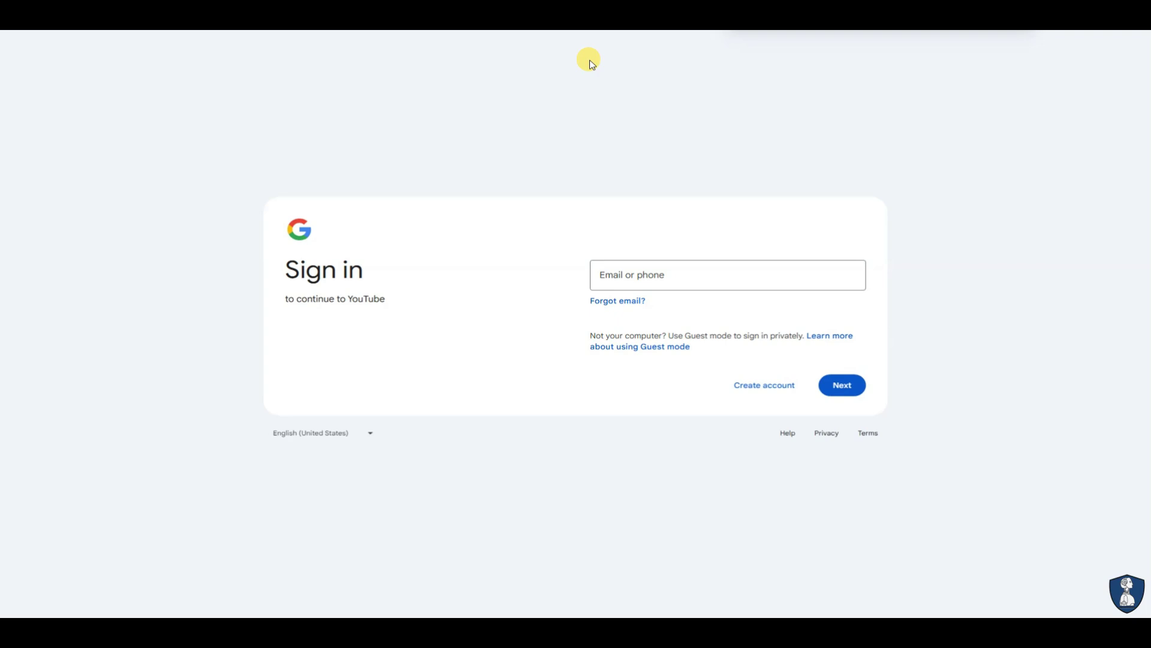
key(F11)
key(F11)
key(F11)
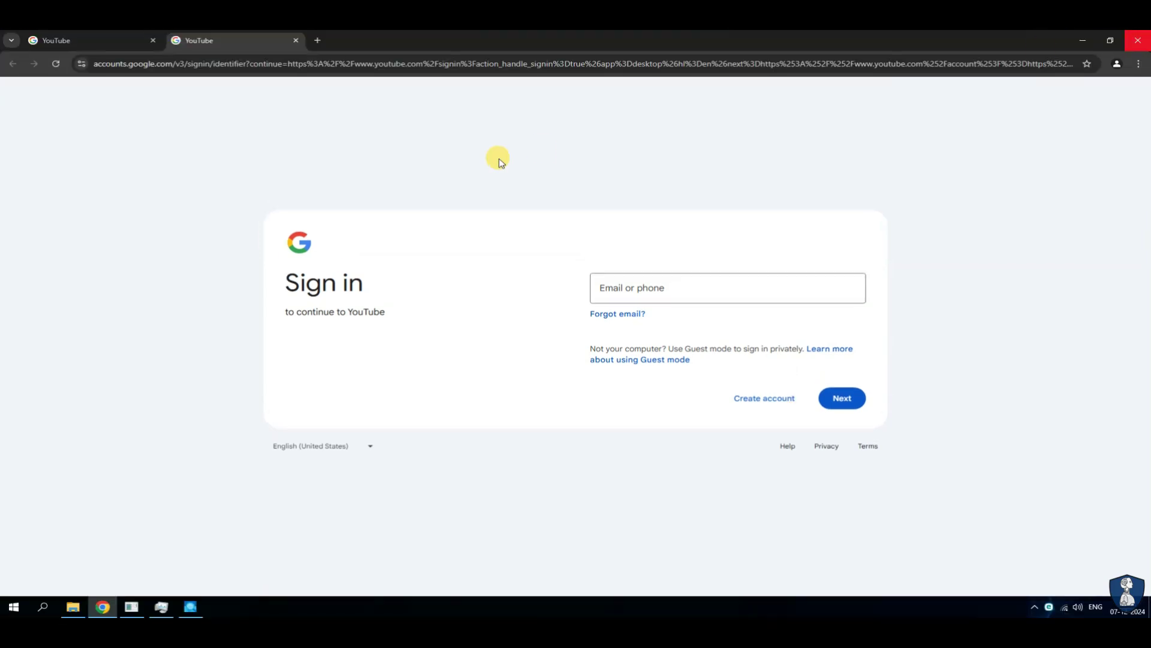
key(F11)
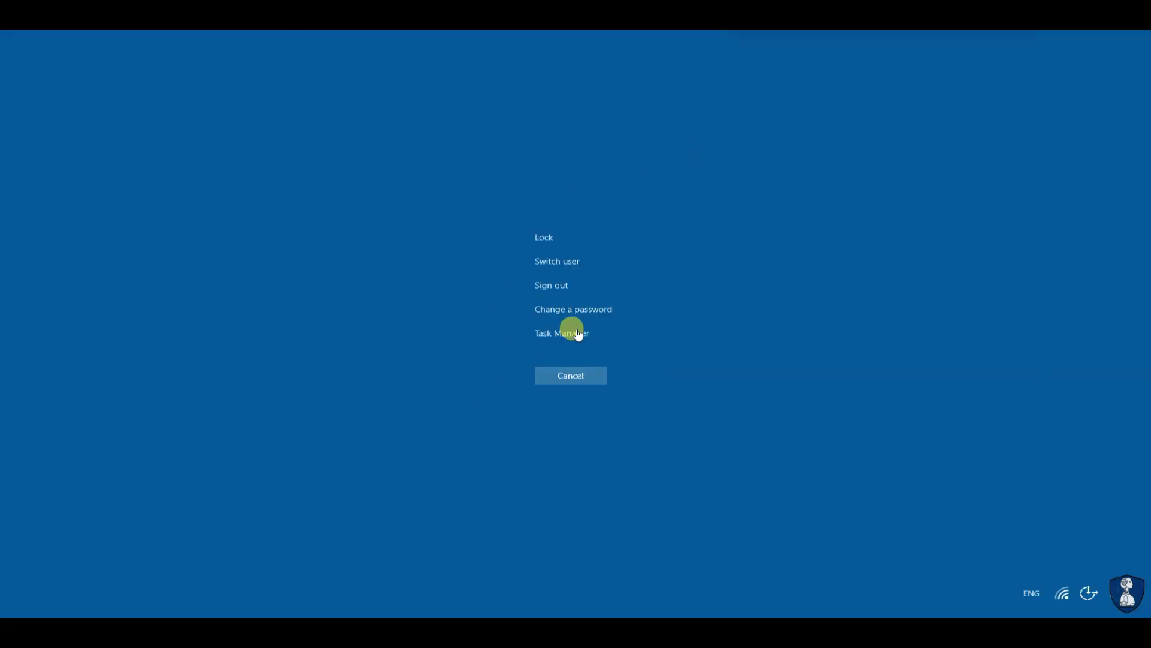
click(570, 330)
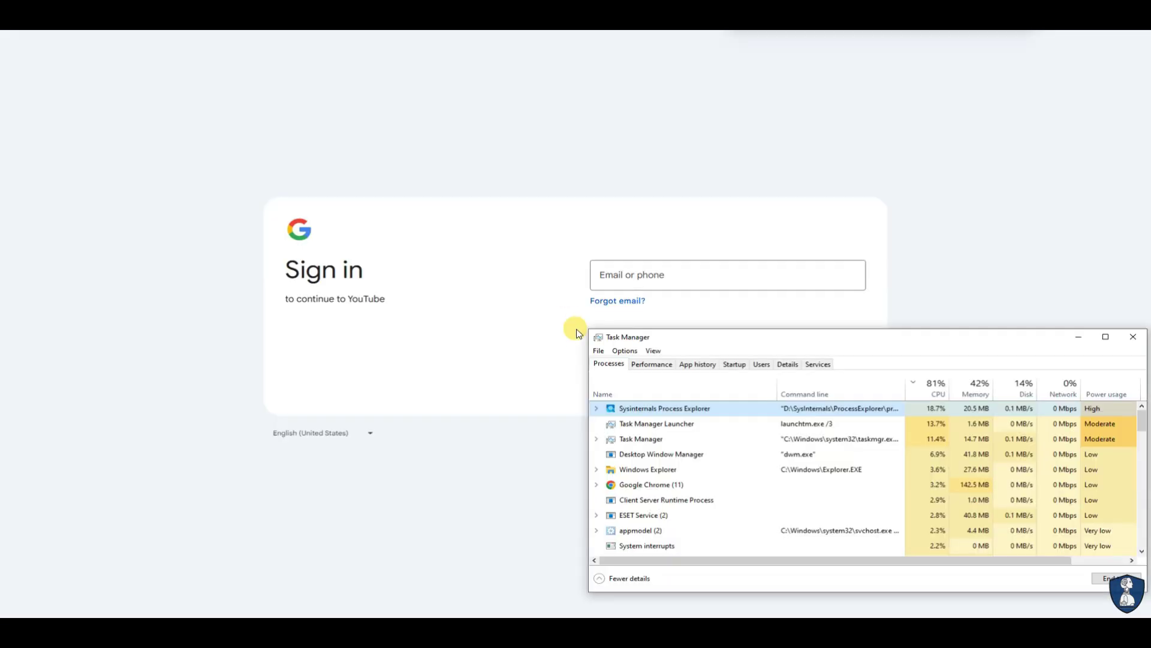
click(634, 391)
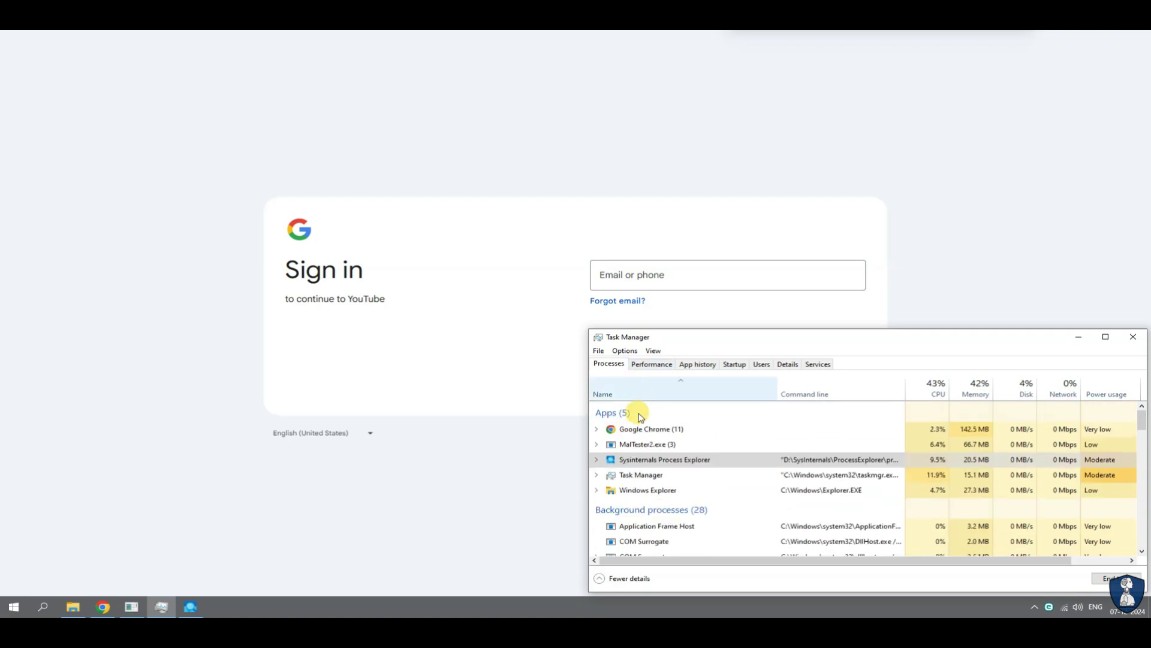
click(1115, 577)
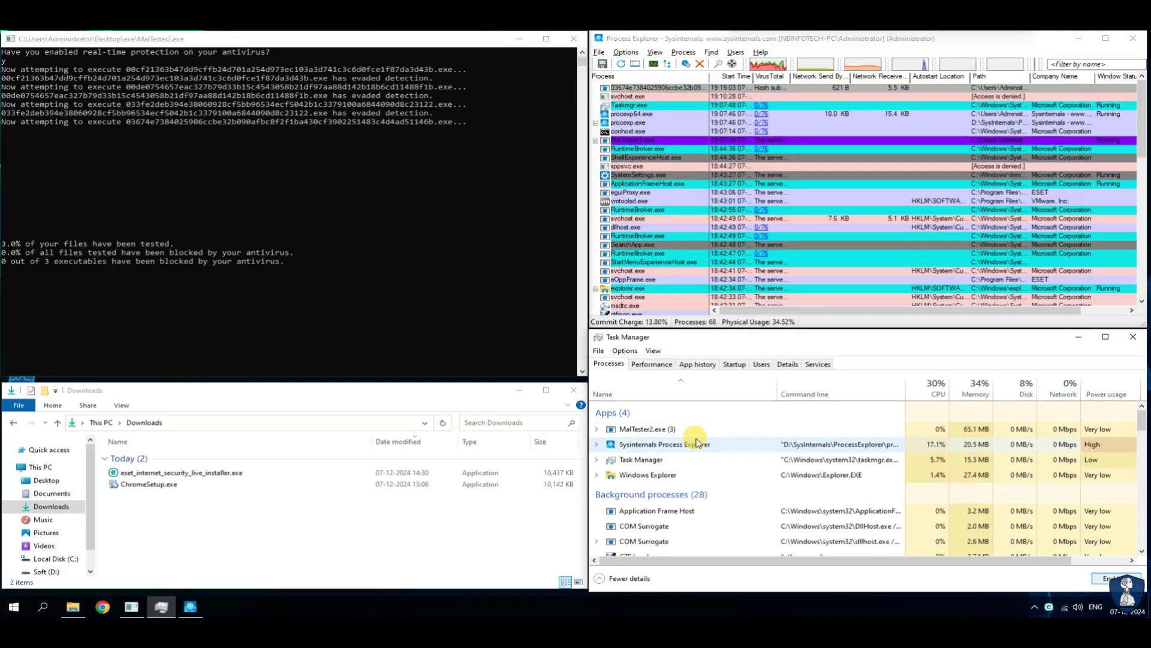
Step: Sort Task Manager by CPU, dismiss the No Roblox Instance Detected message, and watch the MalTester2 console
click(936, 386)
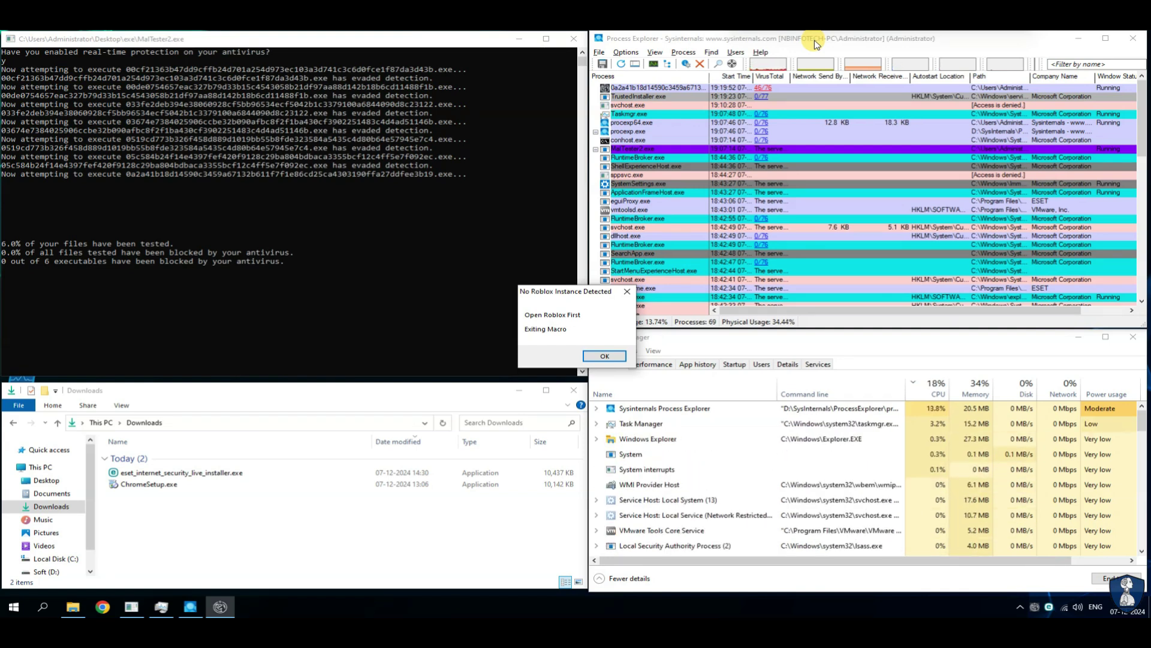
click(604, 356)
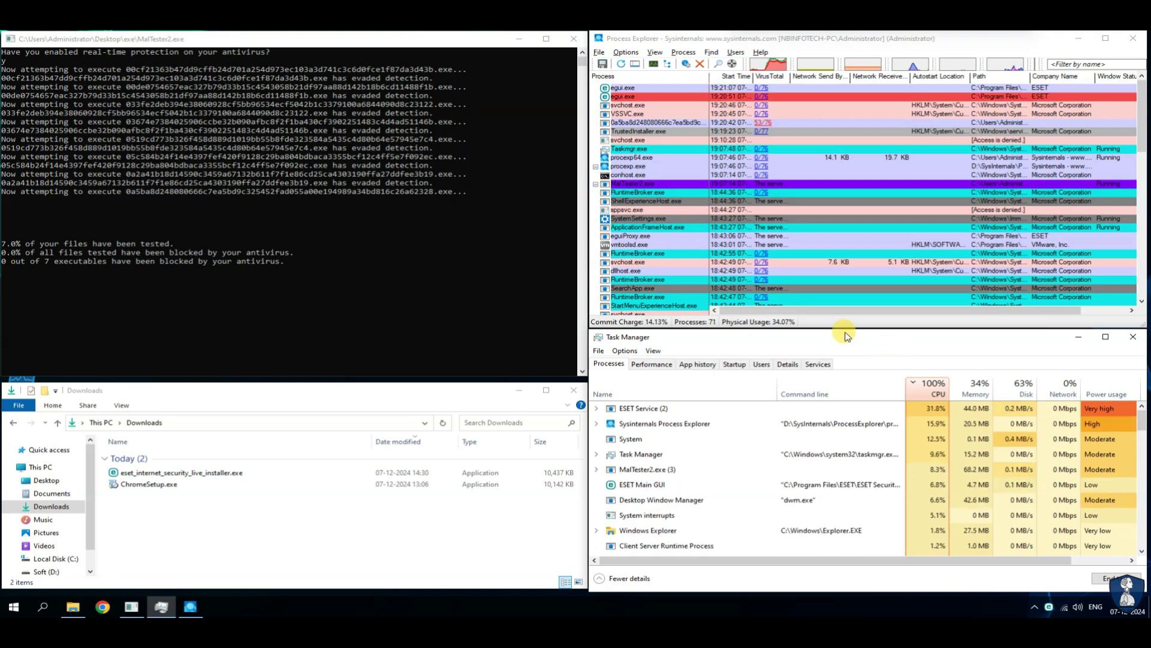
click(274, 40)
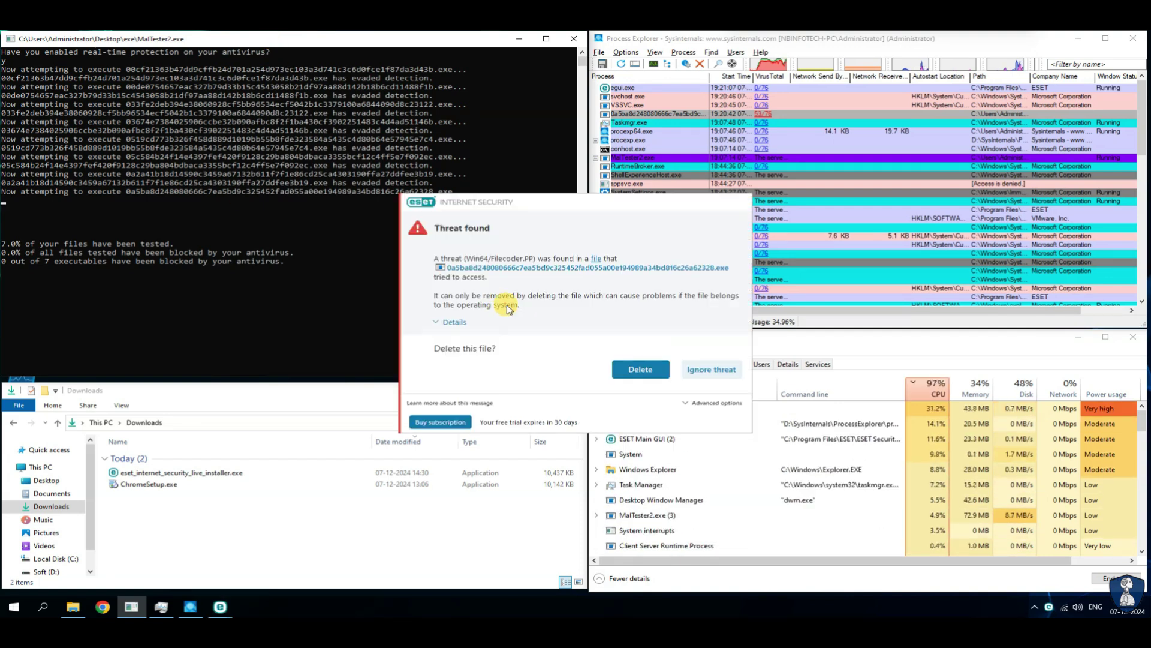
Step: Delete the Win64/Filecoder.PP file on all eight Threat found prompts, then select svchost.exe in Process Explorer
click(637, 371)
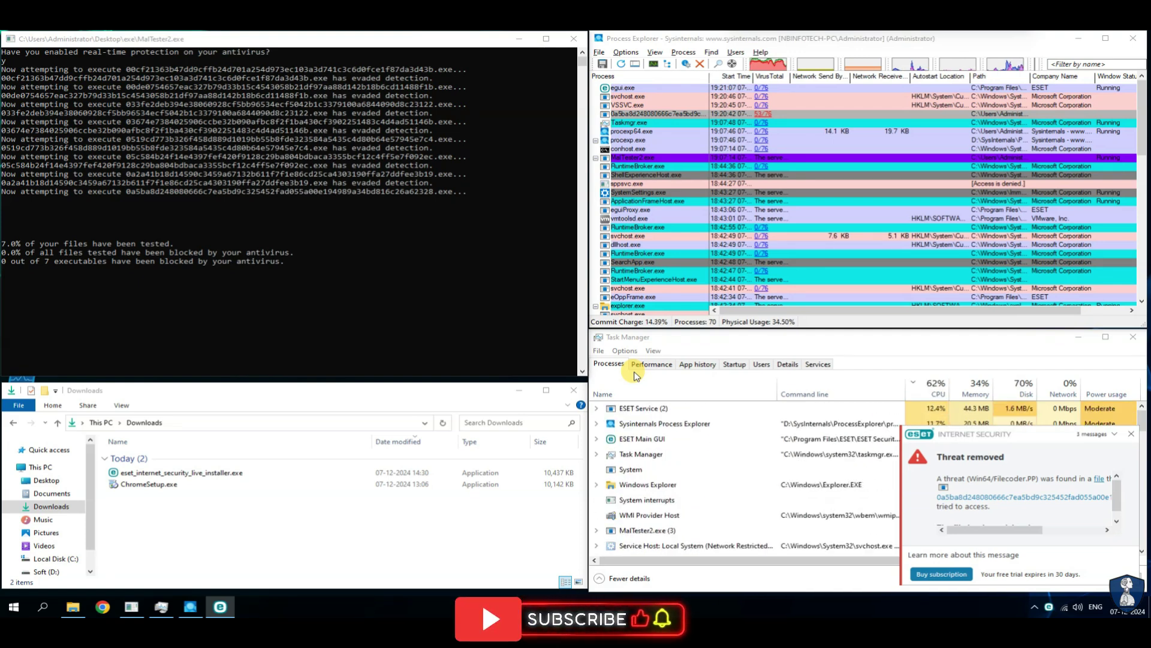
click(636, 370)
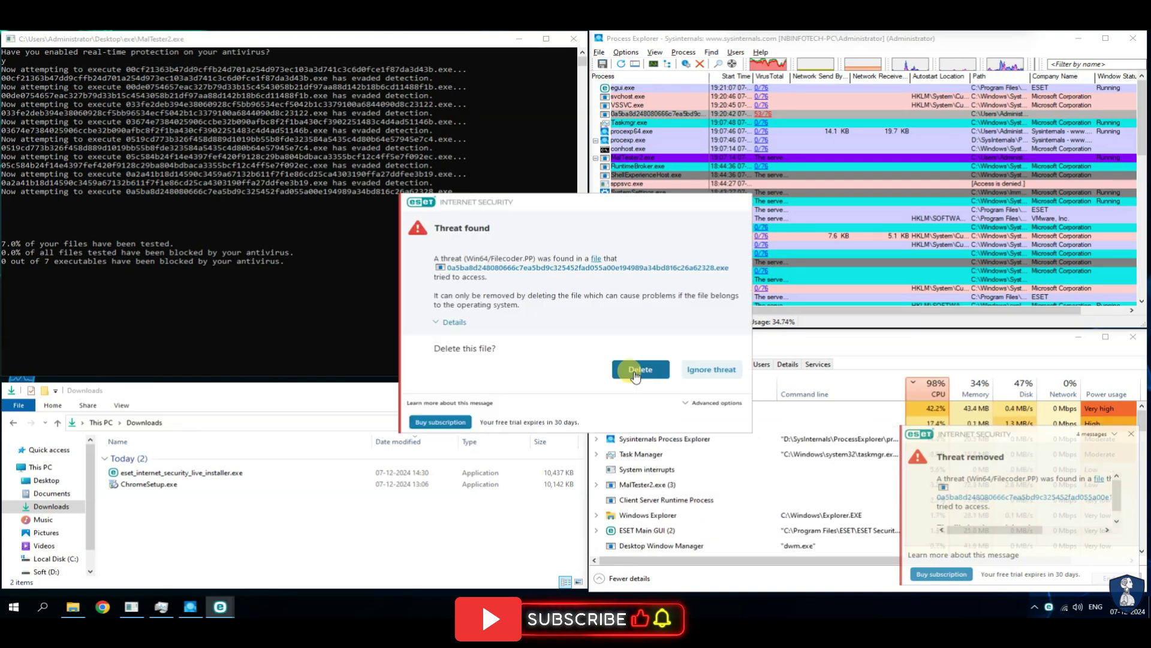
click(639, 370)
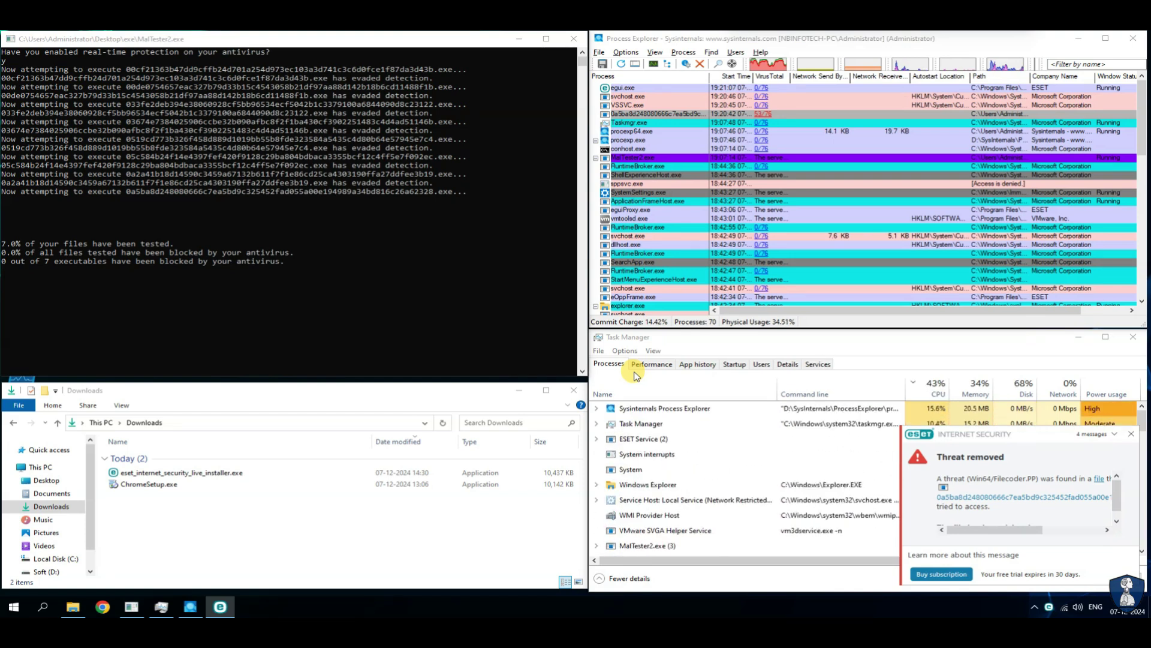
click(636, 373)
click(636, 374)
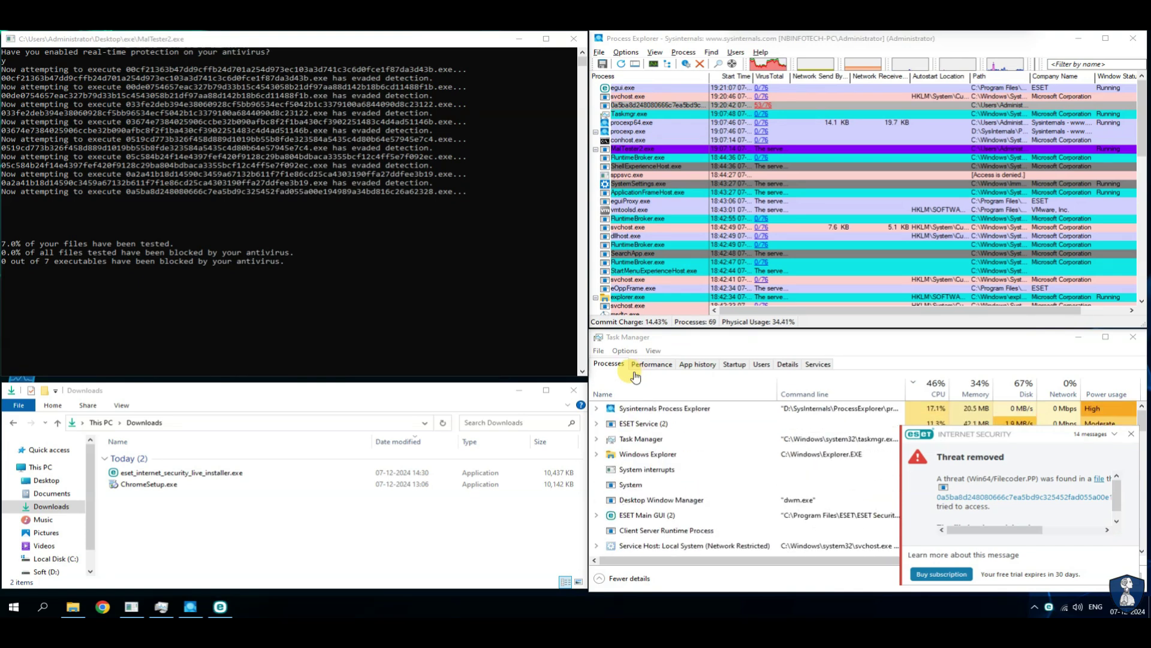
click(639, 372)
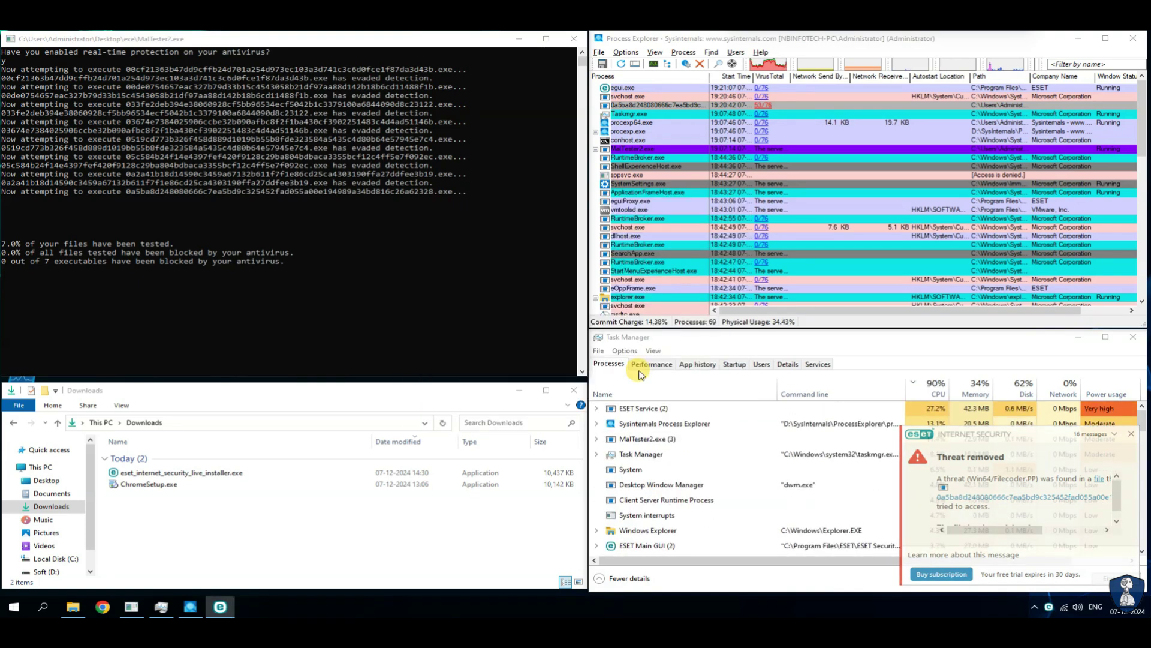
click(637, 427)
click(637, 427)
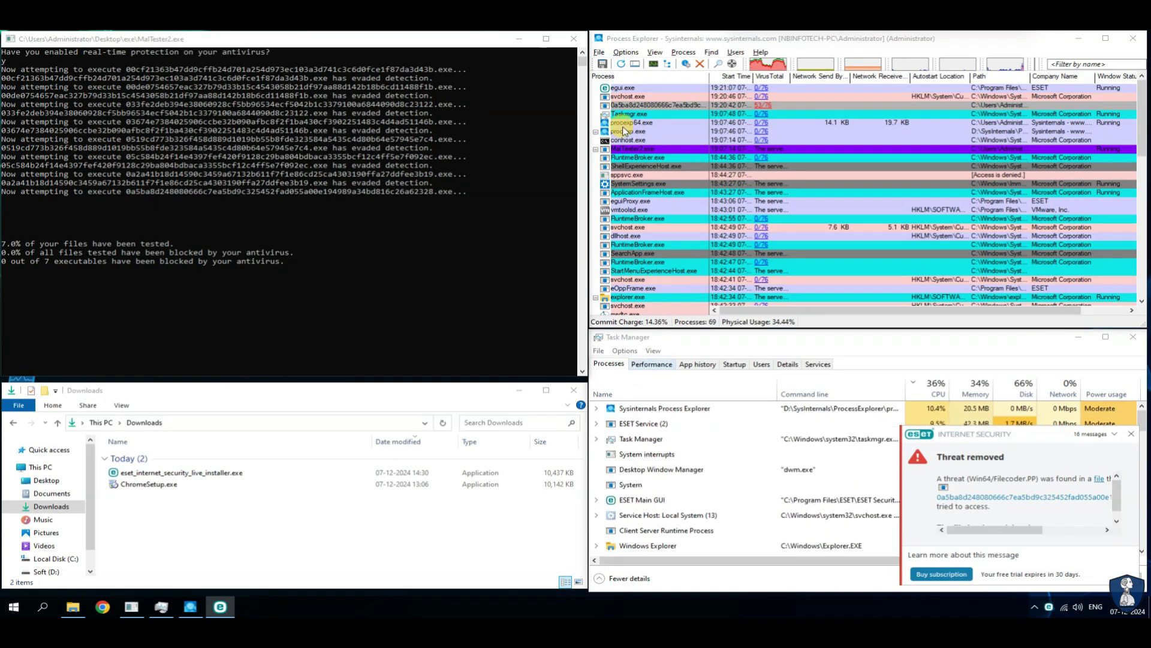
click(636, 96)
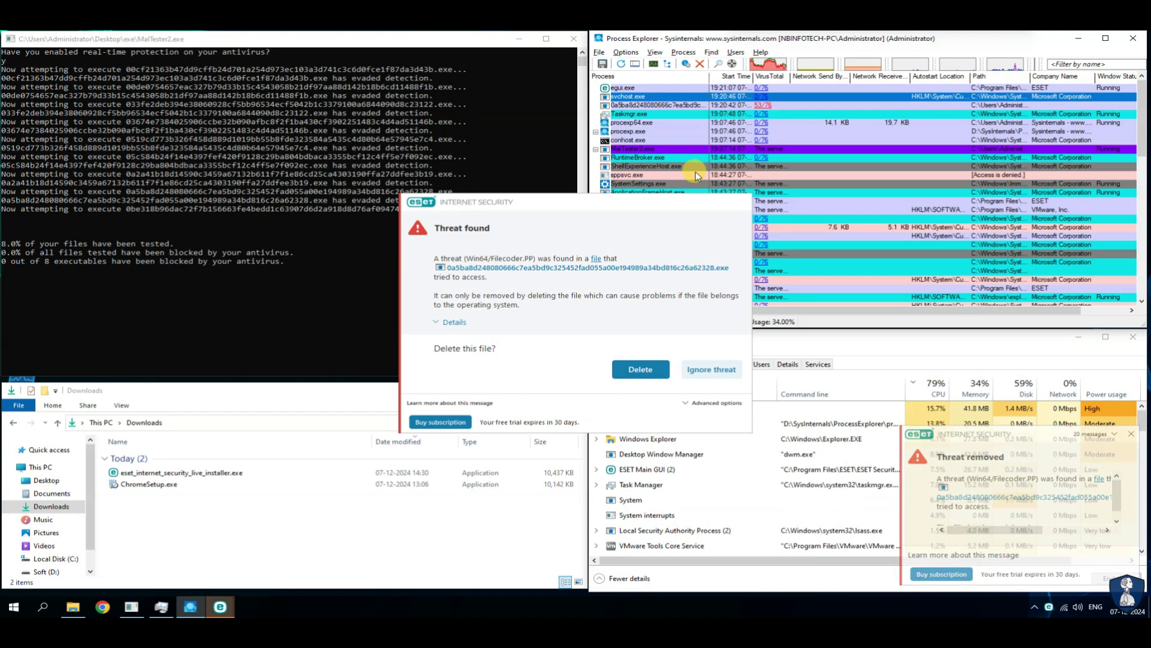
Step: Delete the Win64/Filecoder.PP threat file on each of six Threat found prompts
click(639, 370)
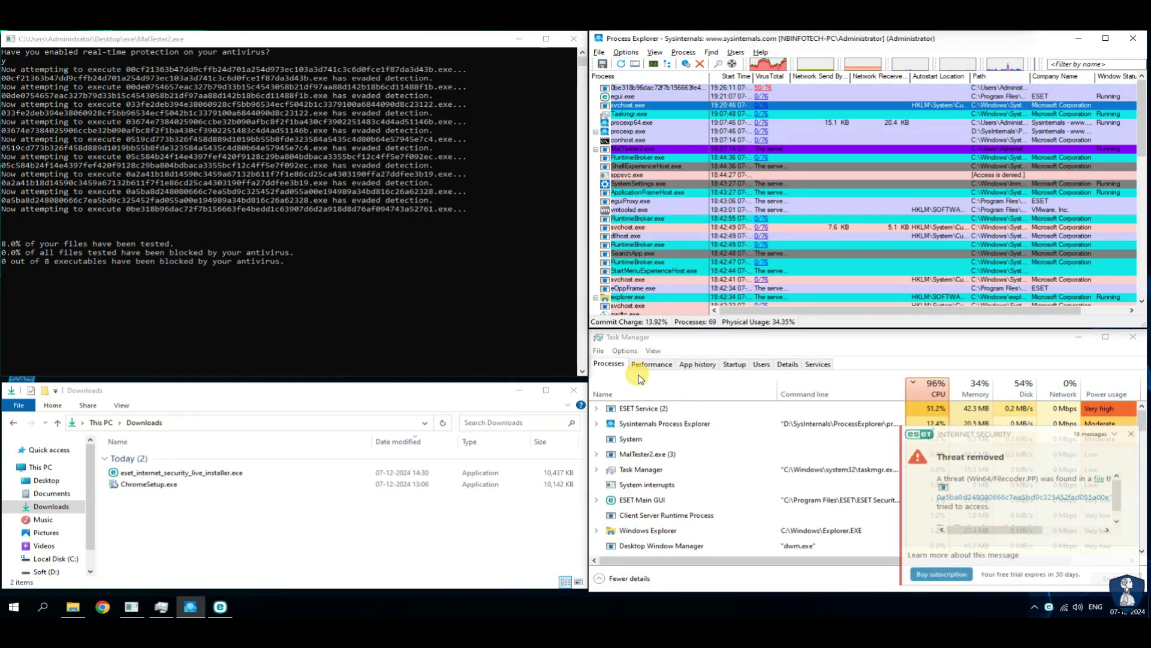
click(698, 343)
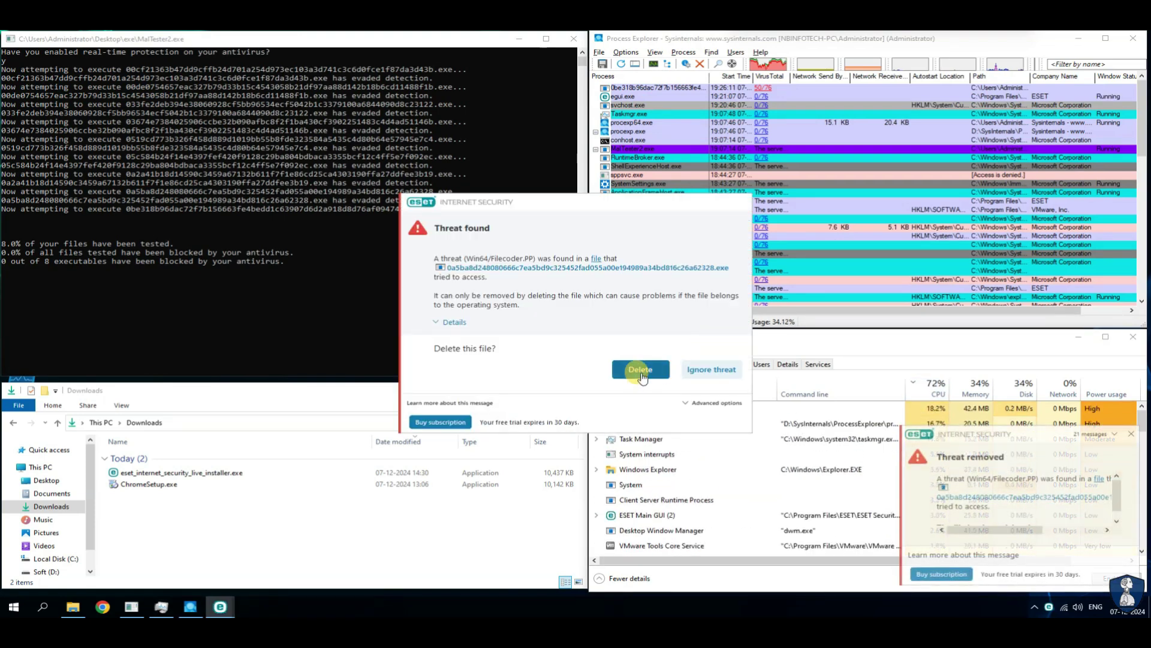
click(635, 368)
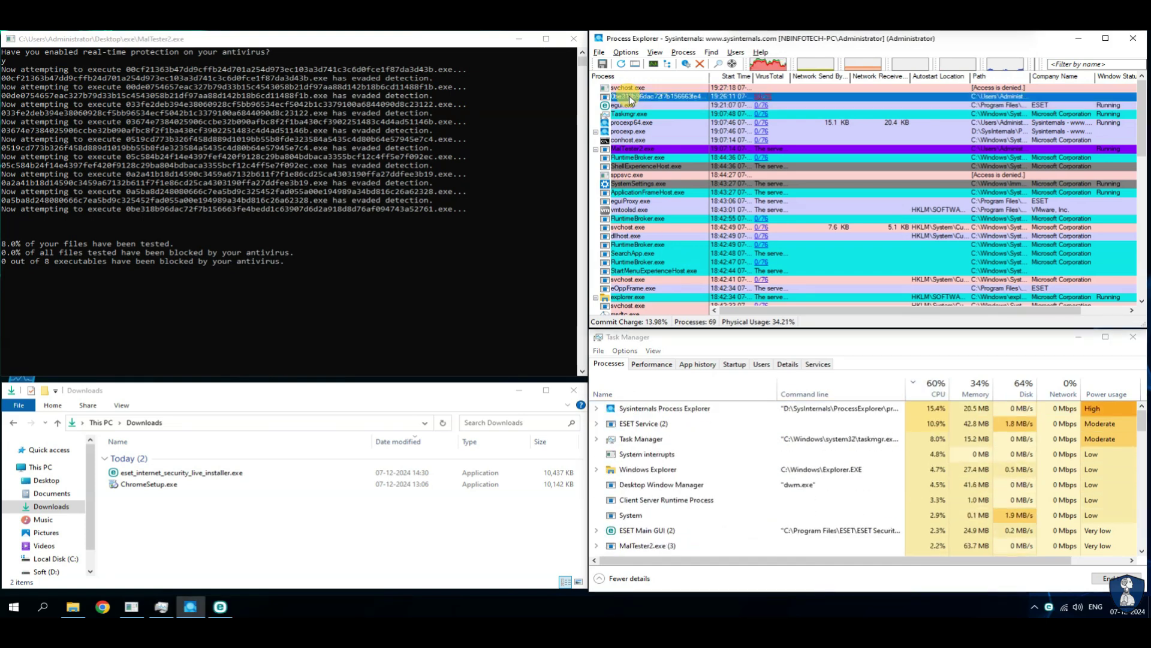
click(638, 371)
click(640, 370)
click(638, 369)
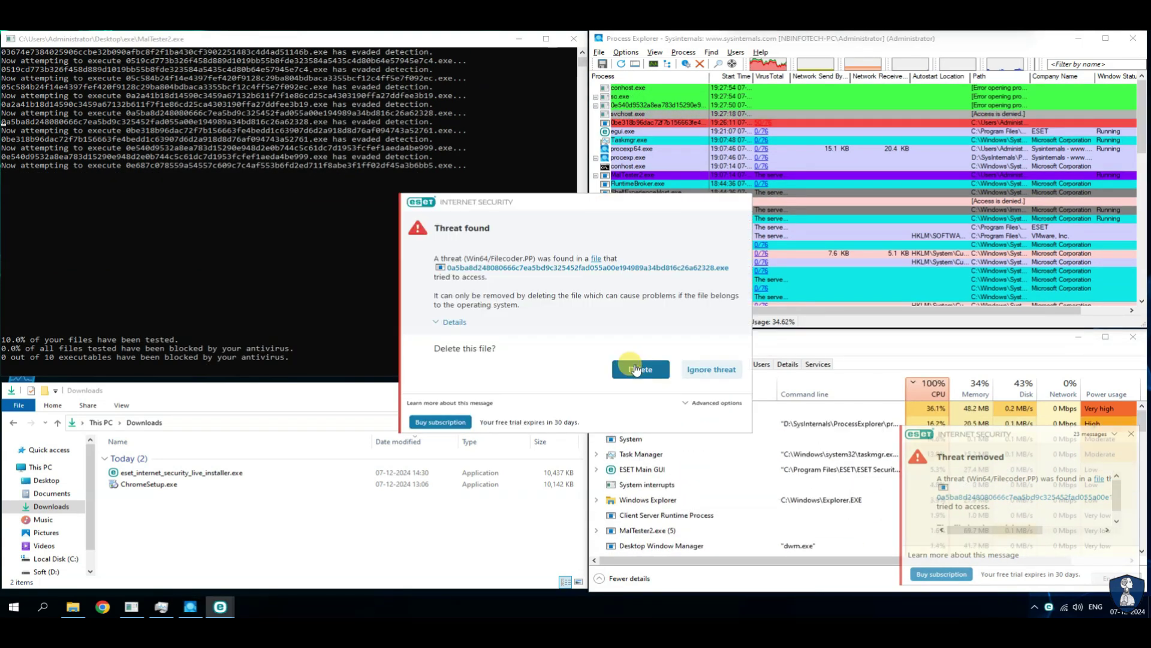
click(635, 369)
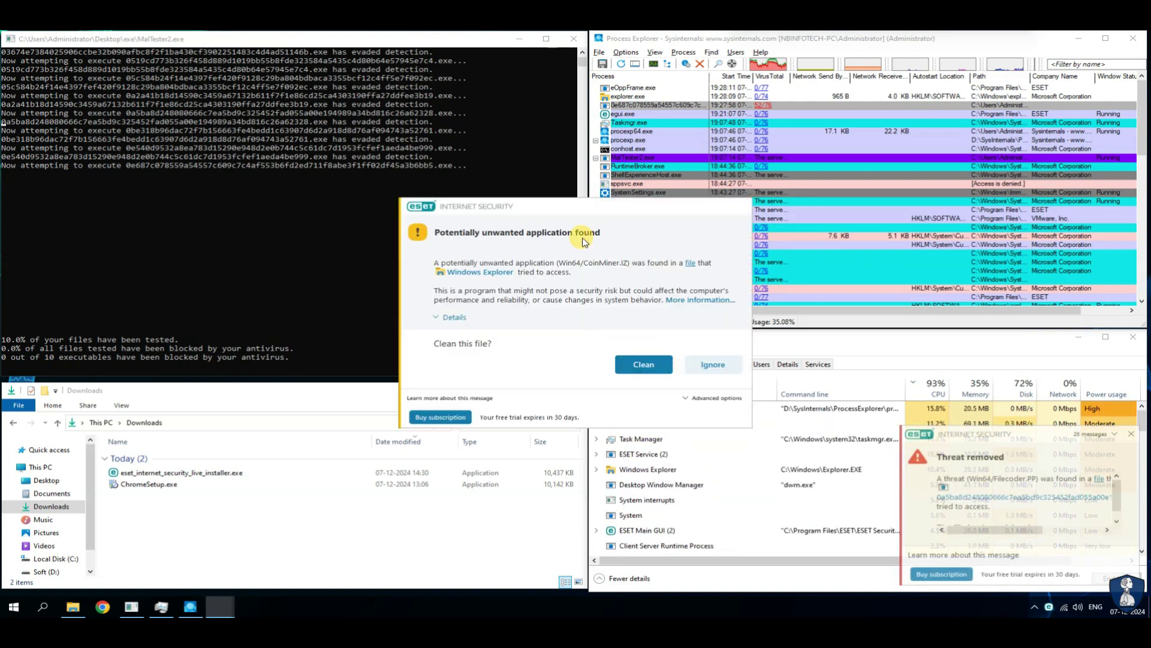
Step: Clean the Win64/CoinMiner.IZ potentially unwanted application and delete three more Filecoder threat files
click(641, 364)
click(635, 366)
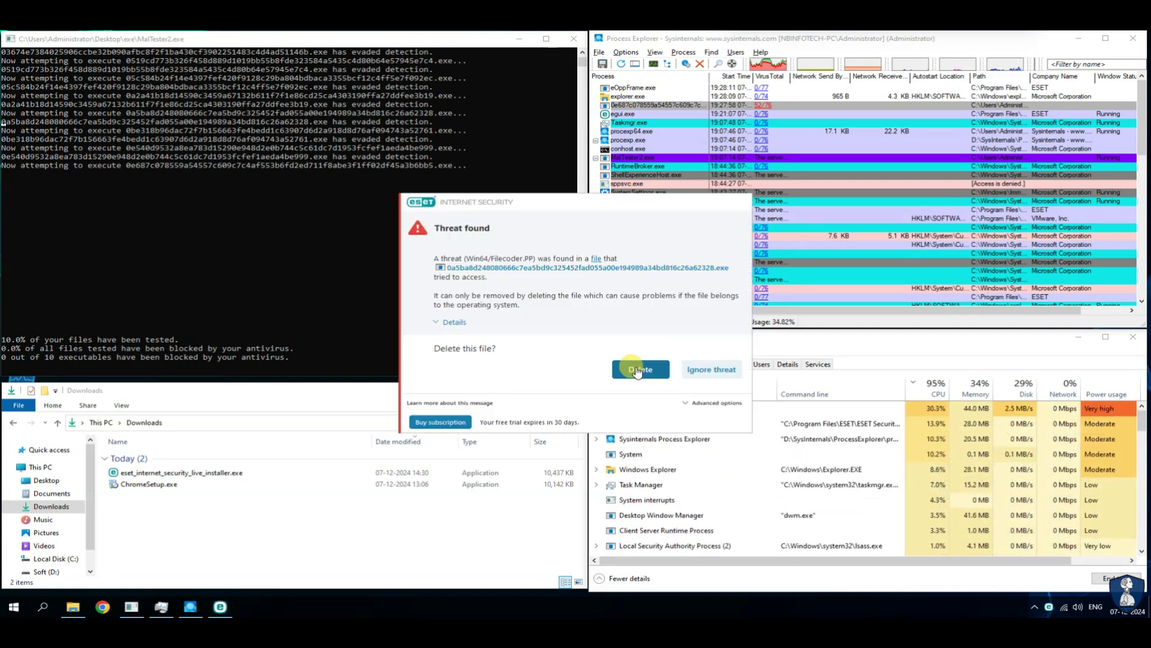
click(638, 369)
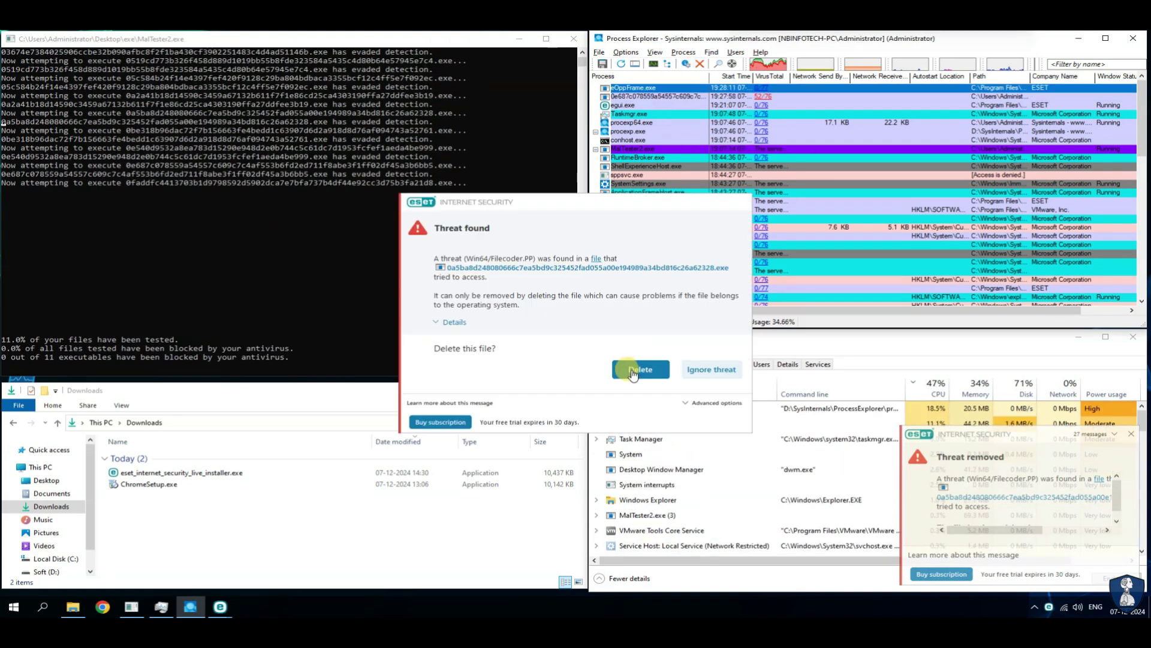
click(637, 369)
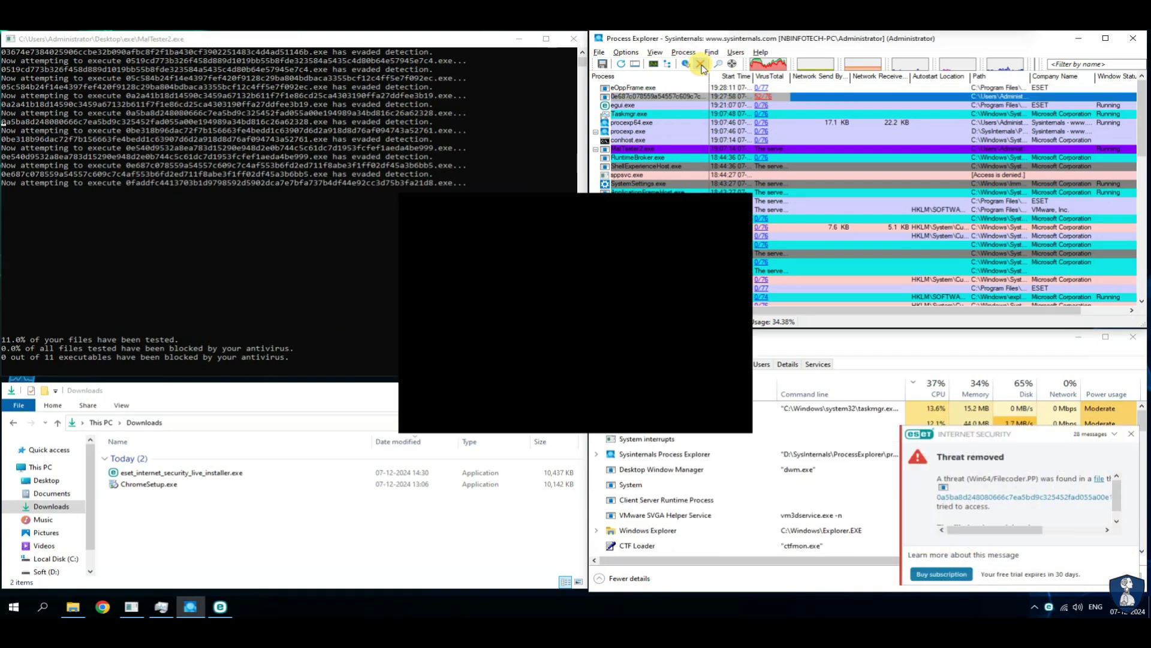
click(640, 368)
Step: Dismiss the process error, select the hash-named sample process and delete the detected threat
click(656, 358)
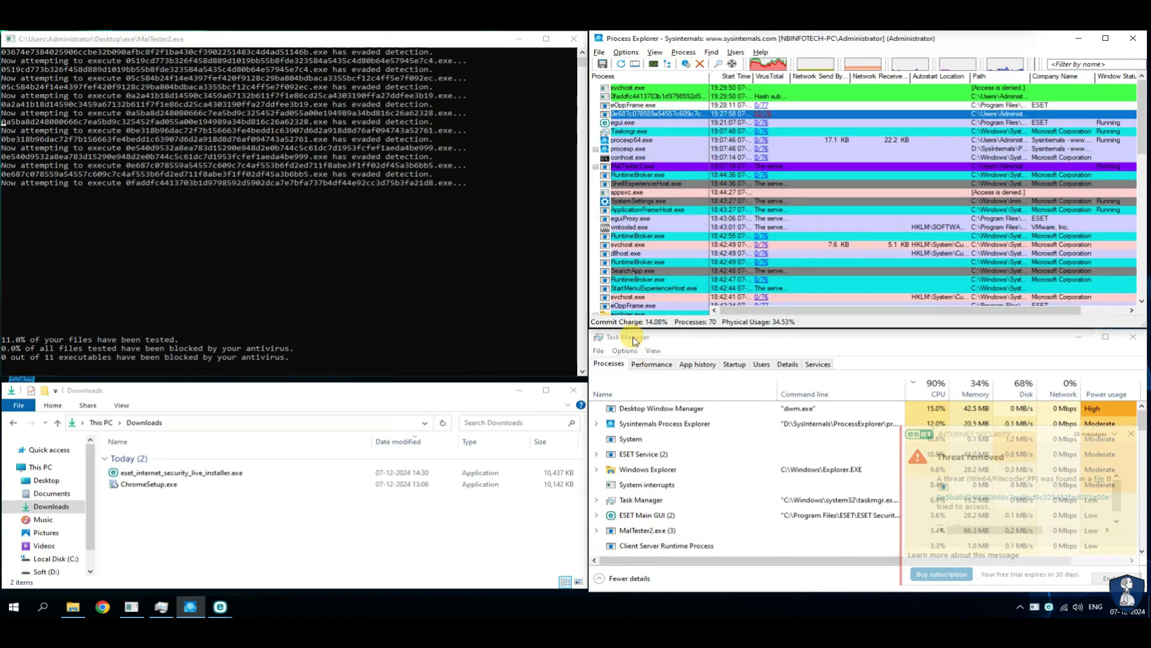
click(640, 106)
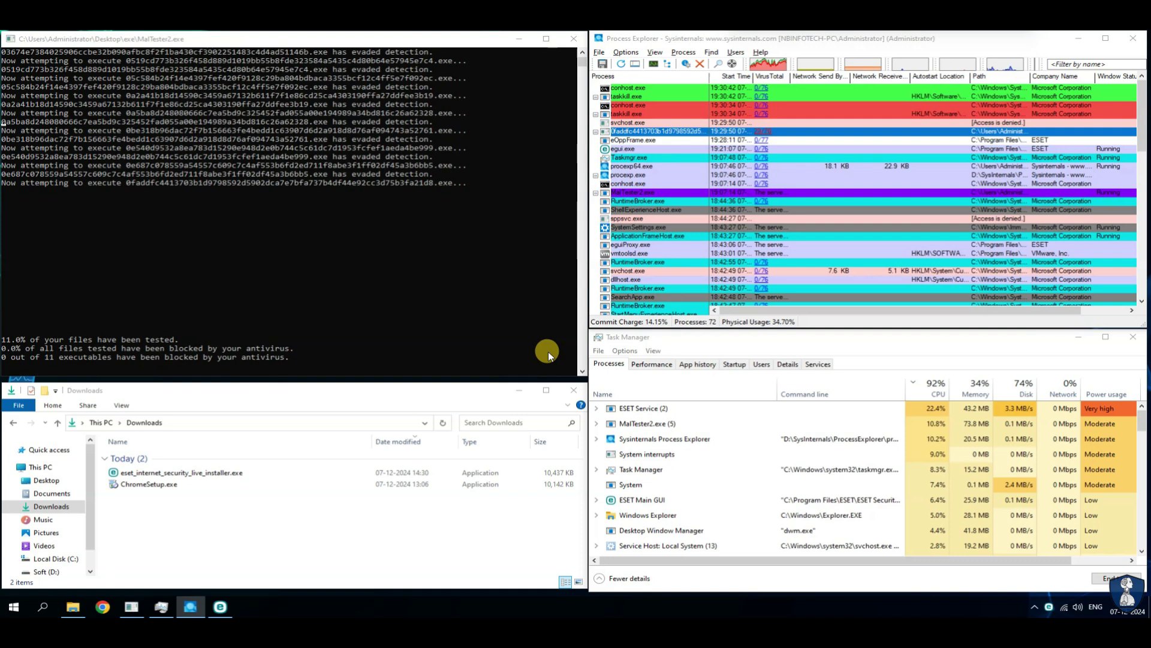
click(625, 369)
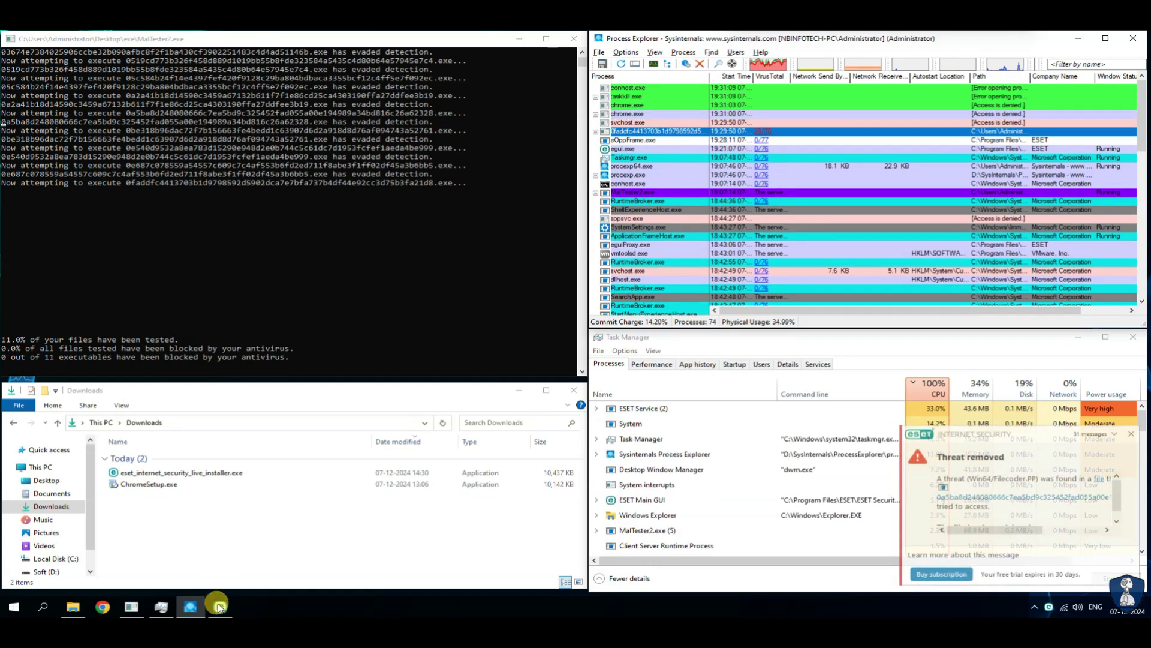
Step: Close the ESET threat-removed notification and highlight the console's 0 of 13 executables blocked count
click(219, 607)
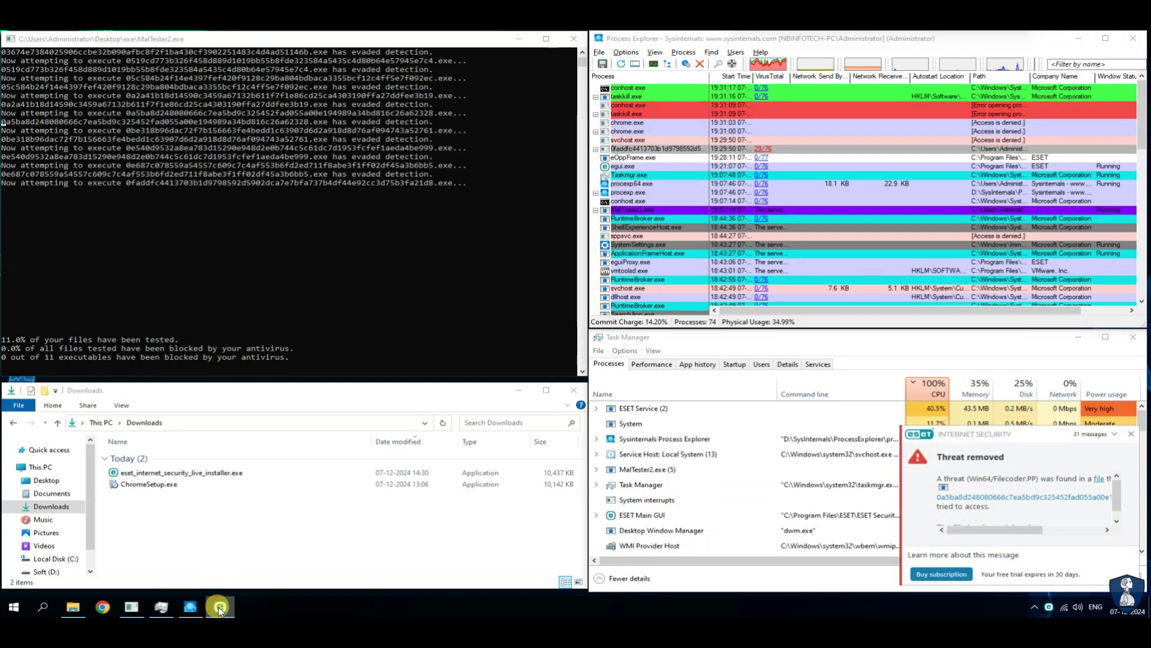
click(629, 150)
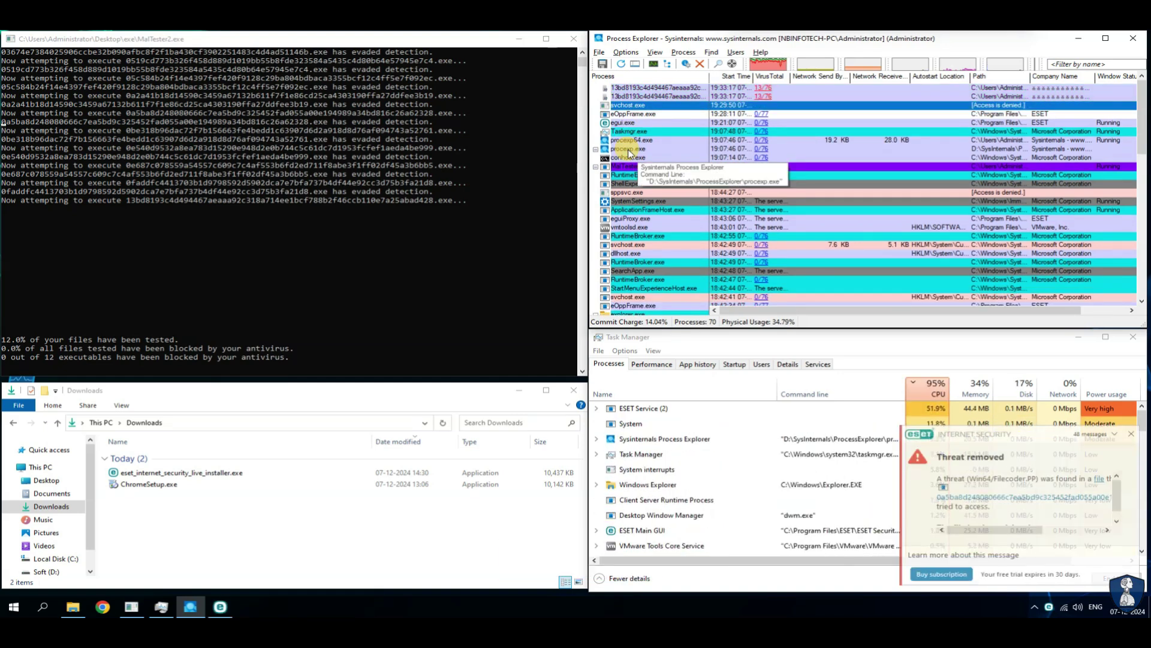
click(217, 597)
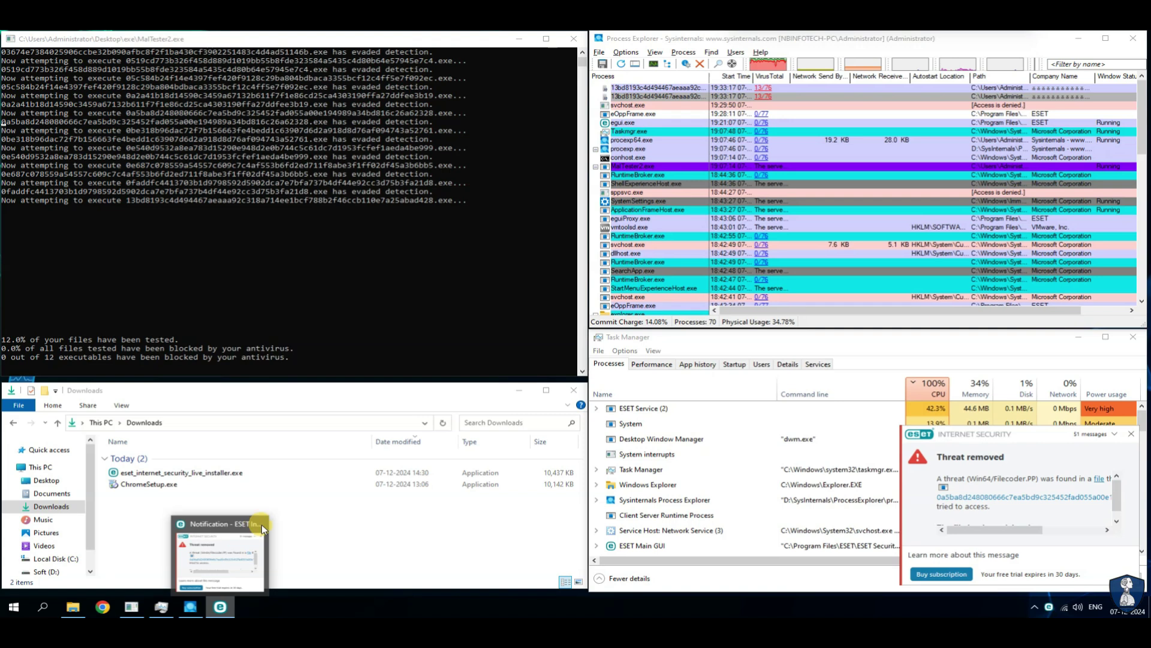
click(261, 524)
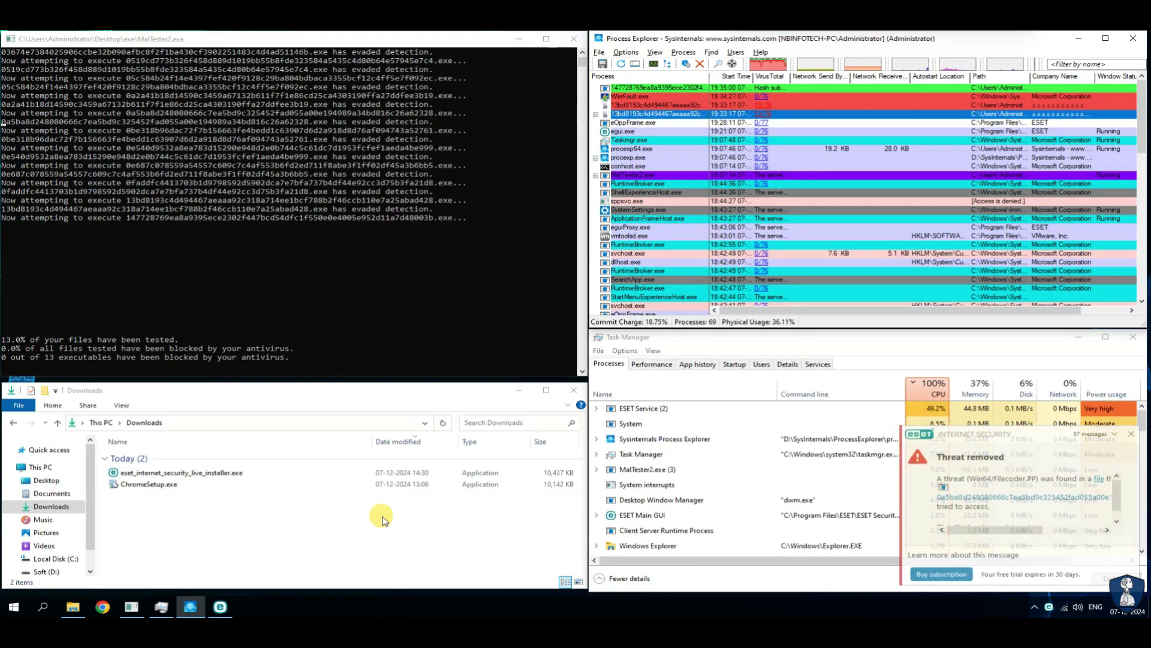
drag(45, 357, 79, 359)
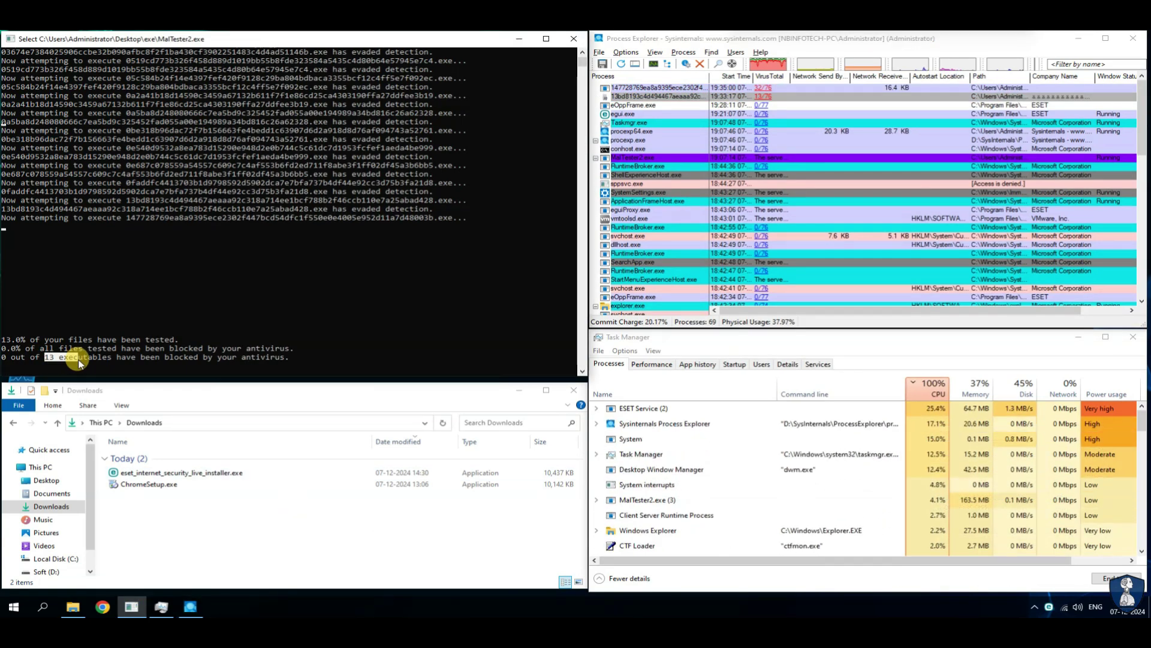
Step: Try opening the 13bd8193… sample process's properties and dismiss the resulting errors
double_click(680, 96)
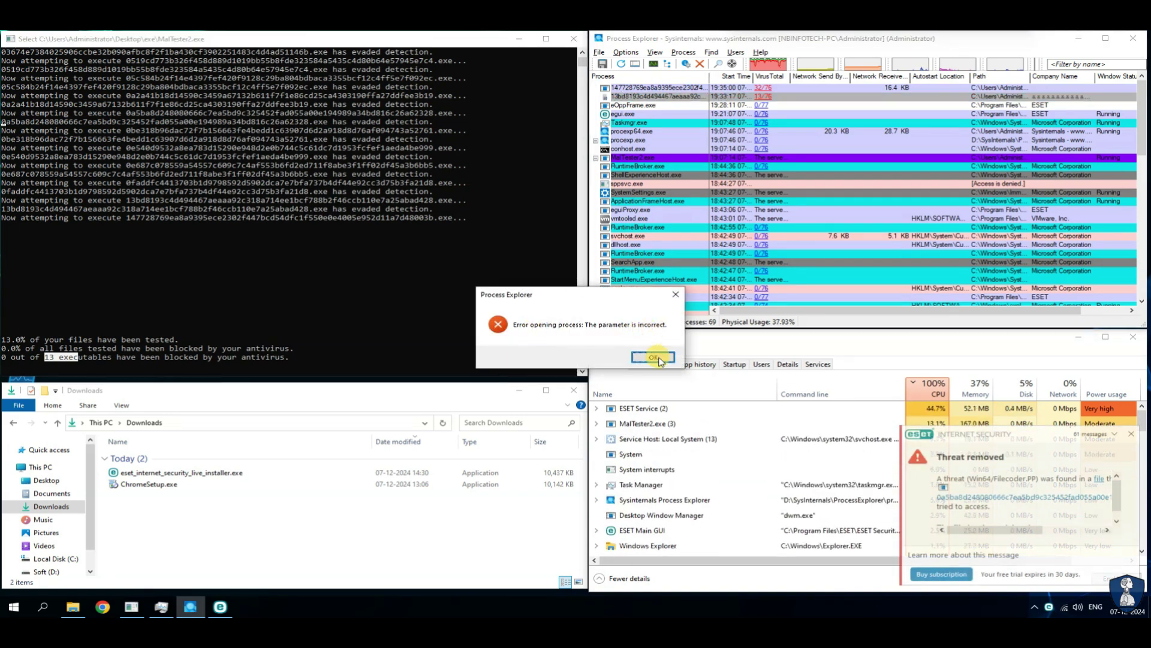
click(654, 358)
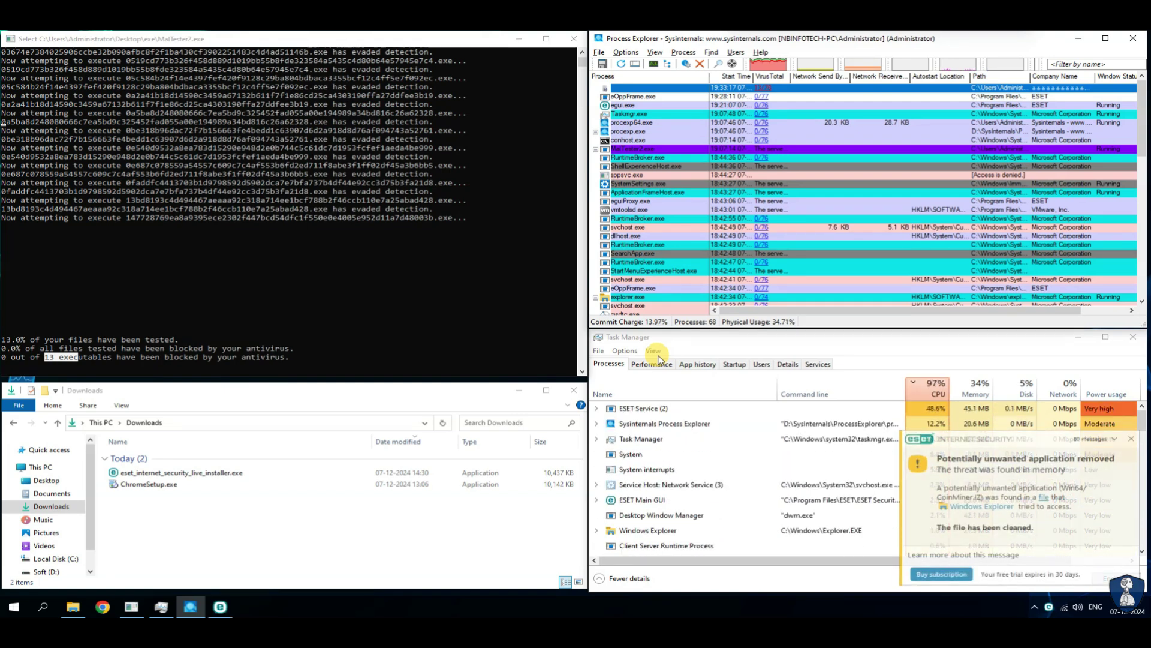
click(654, 355)
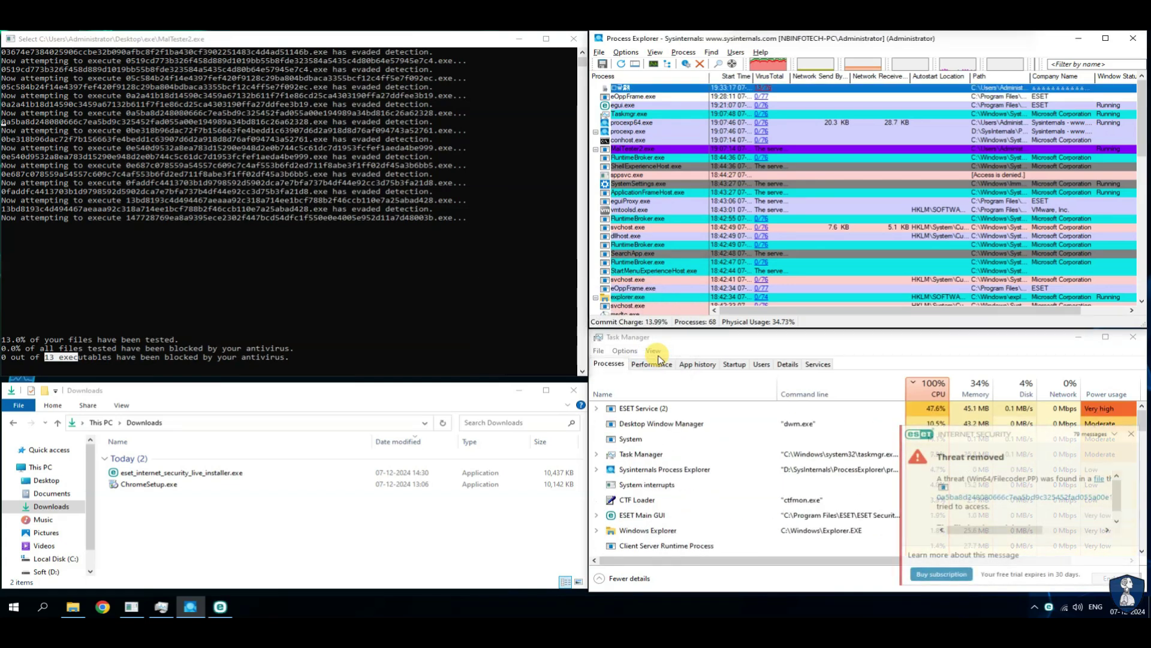
Step: Delete the eOppFrame.exe threat, then list MalTester2.exe's child processes in Task Manager sorted by name
click(641, 96)
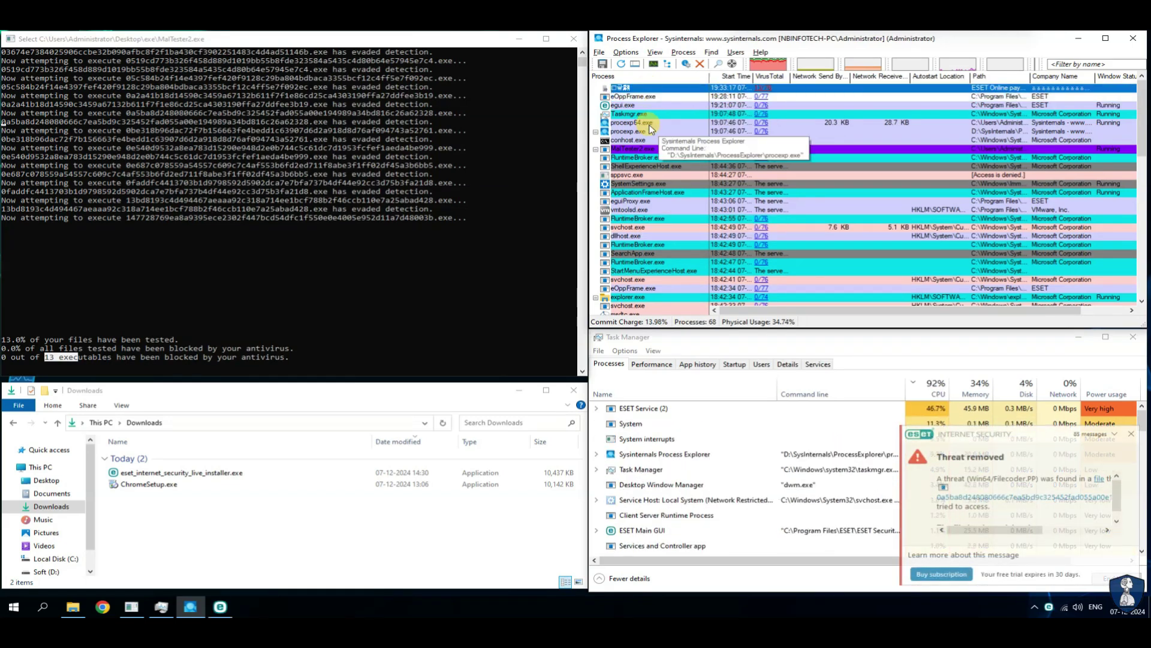
click(640, 369)
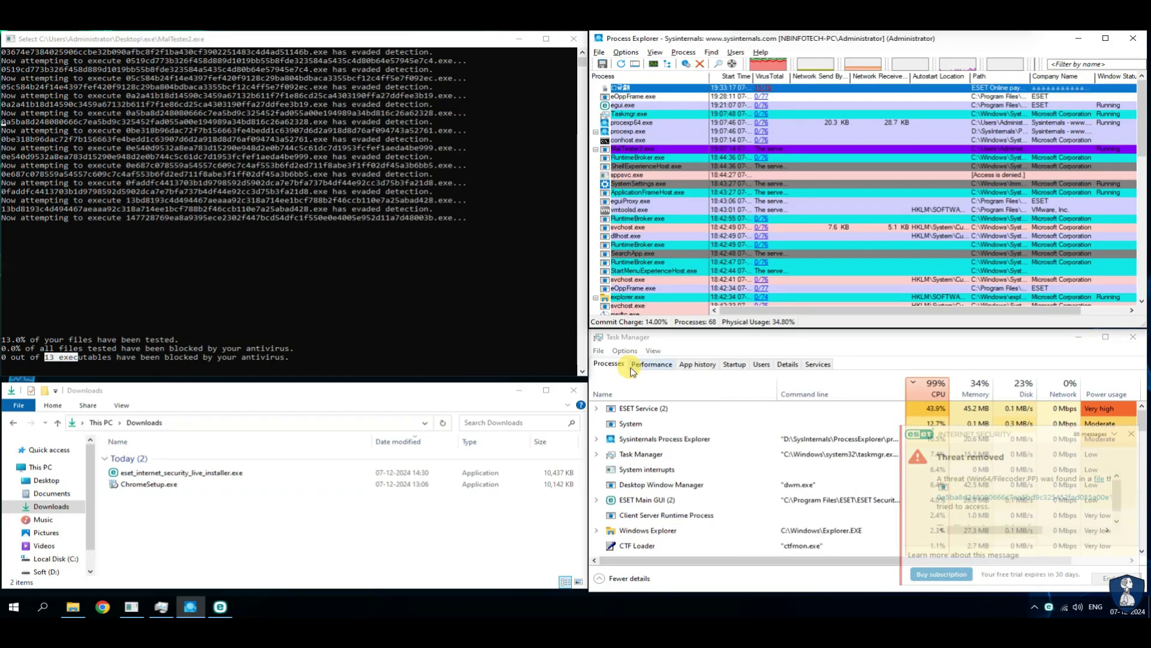
click(1131, 435)
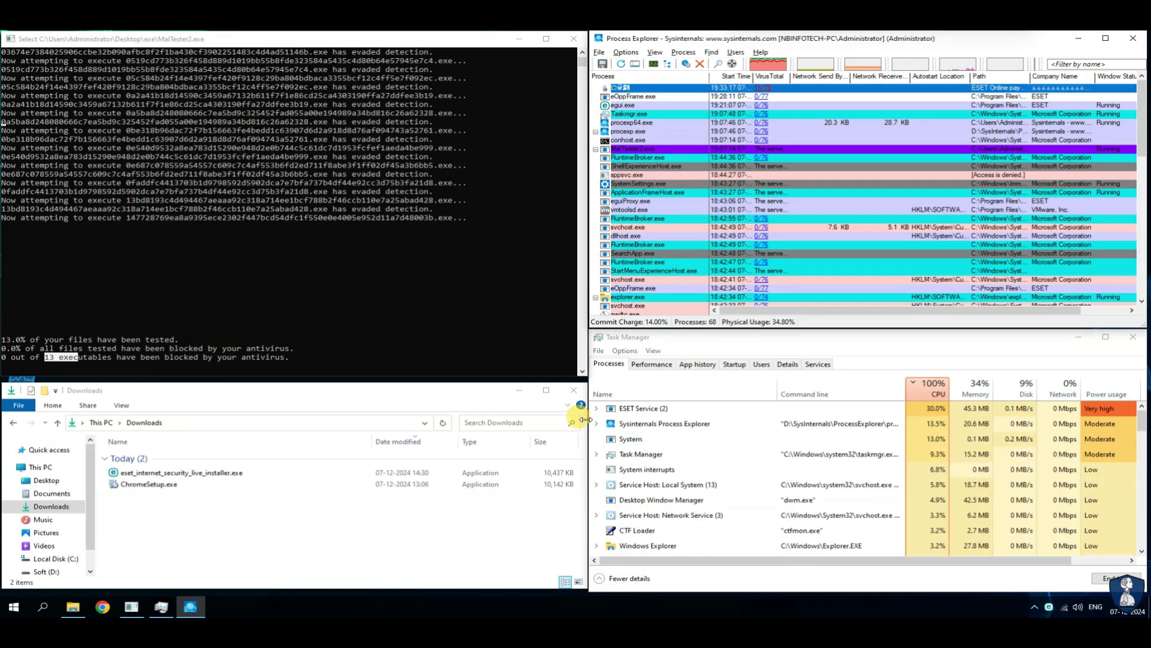
click(665, 393)
click(596, 444)
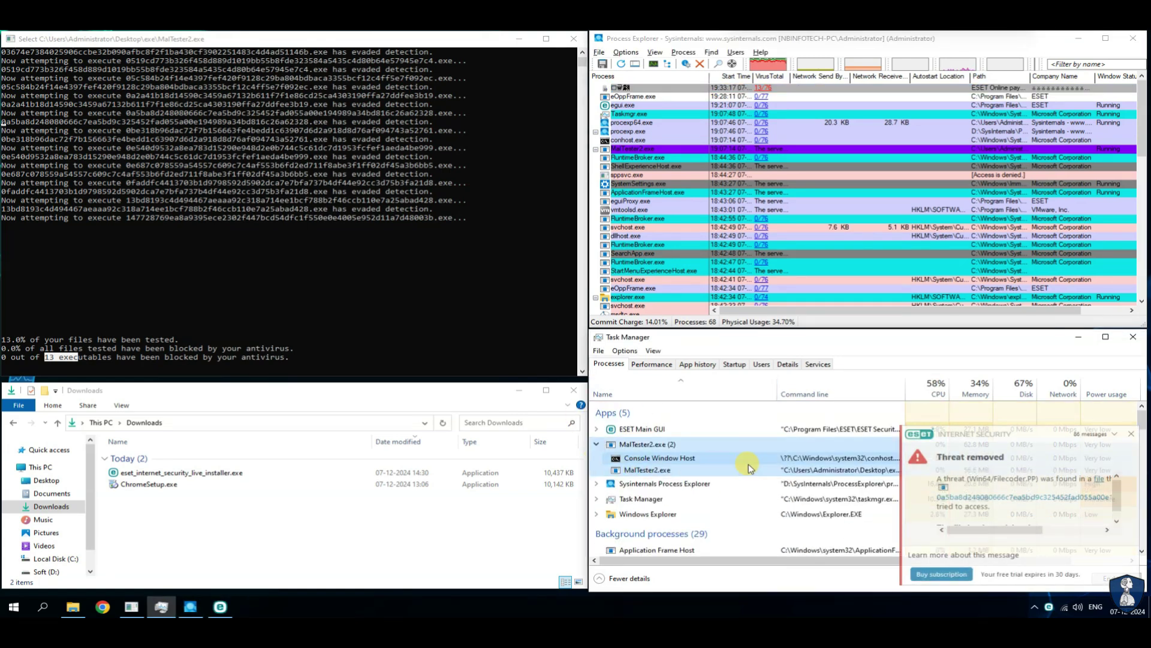
Step: Sort processes by CPU and delete the Win64/Filecoder.PP file each time its alert reappears
click(933, 389)
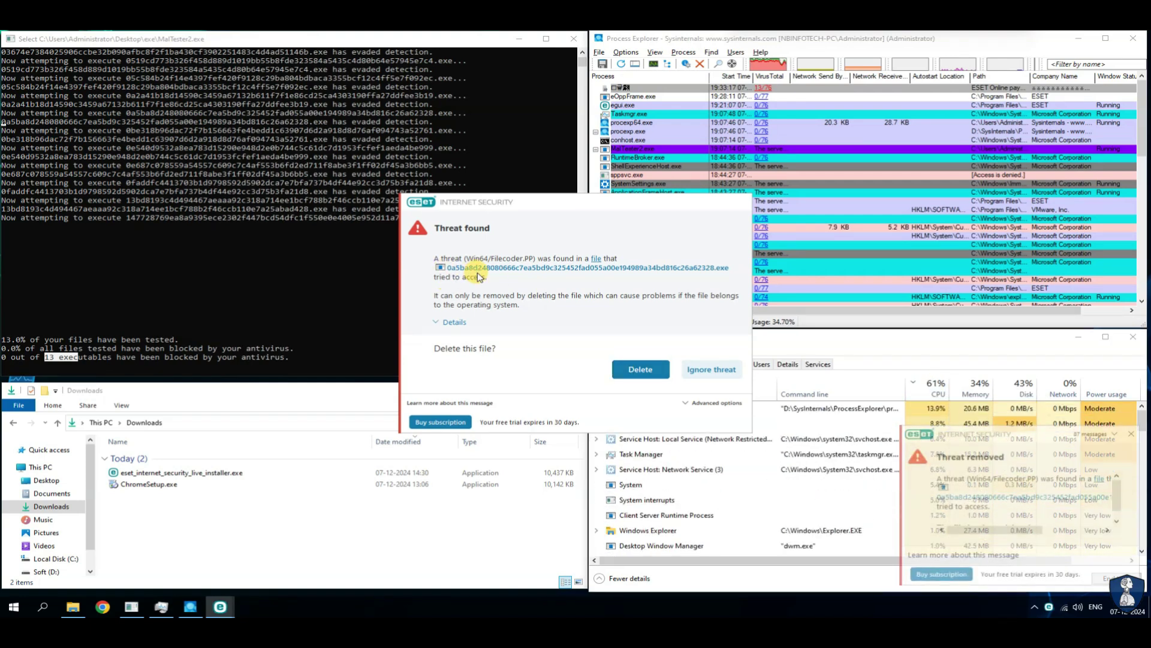
click(641, 368)
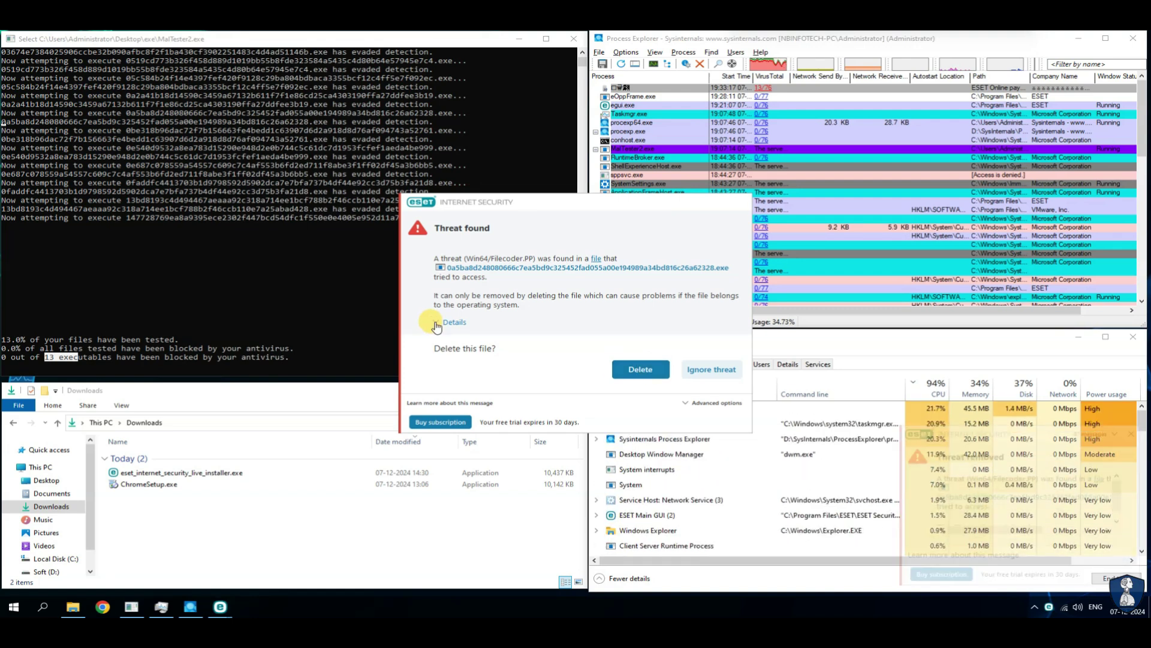
click(436, 322)
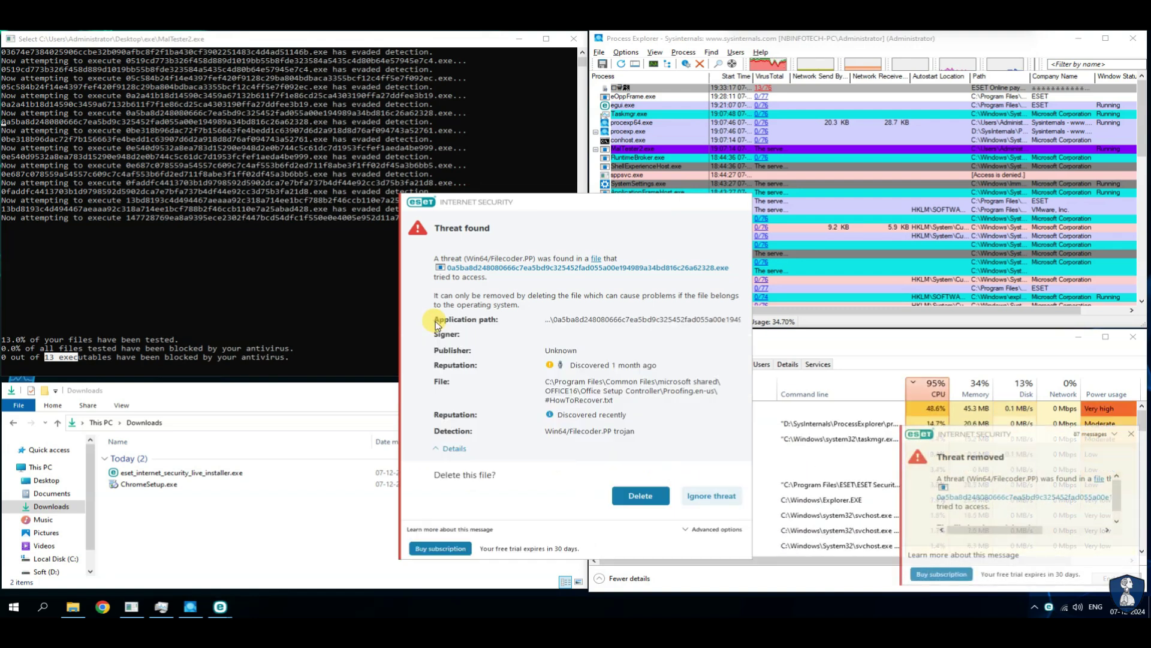
click(438, 448)
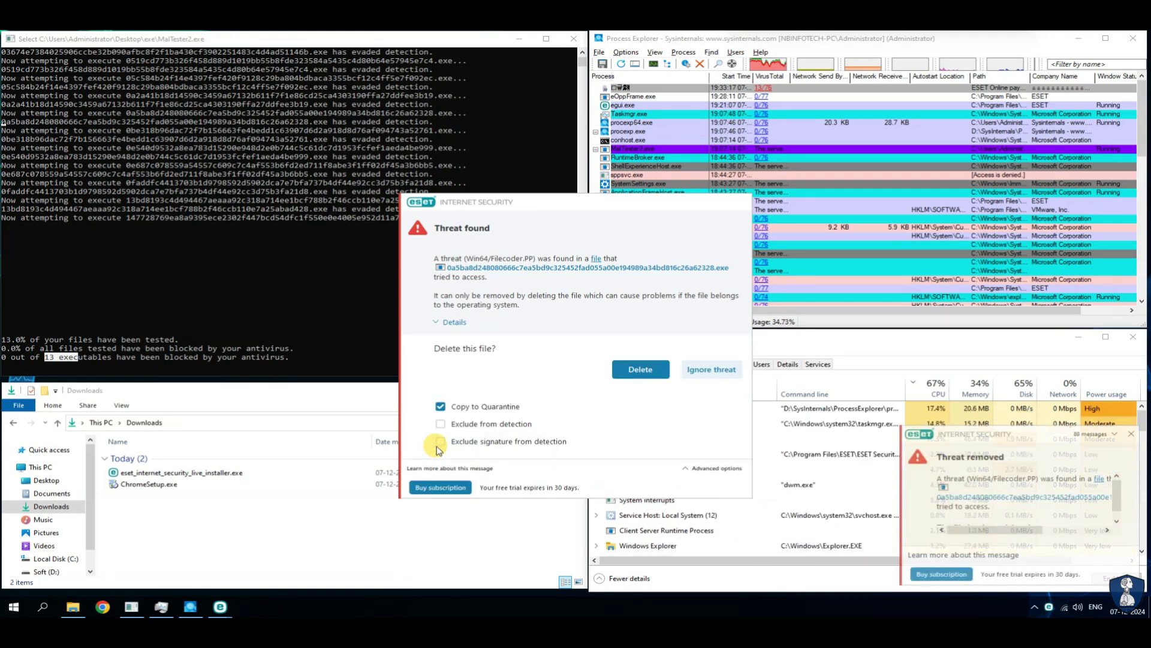
click(631, 373)
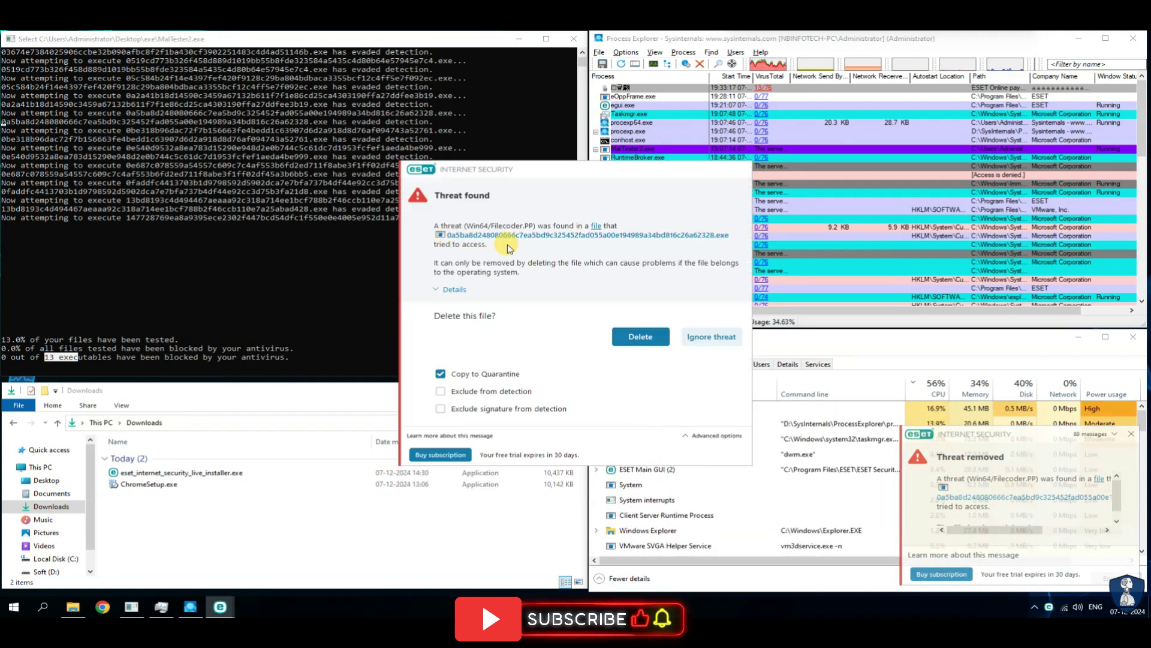
click(637, 348)
click(639, 342)
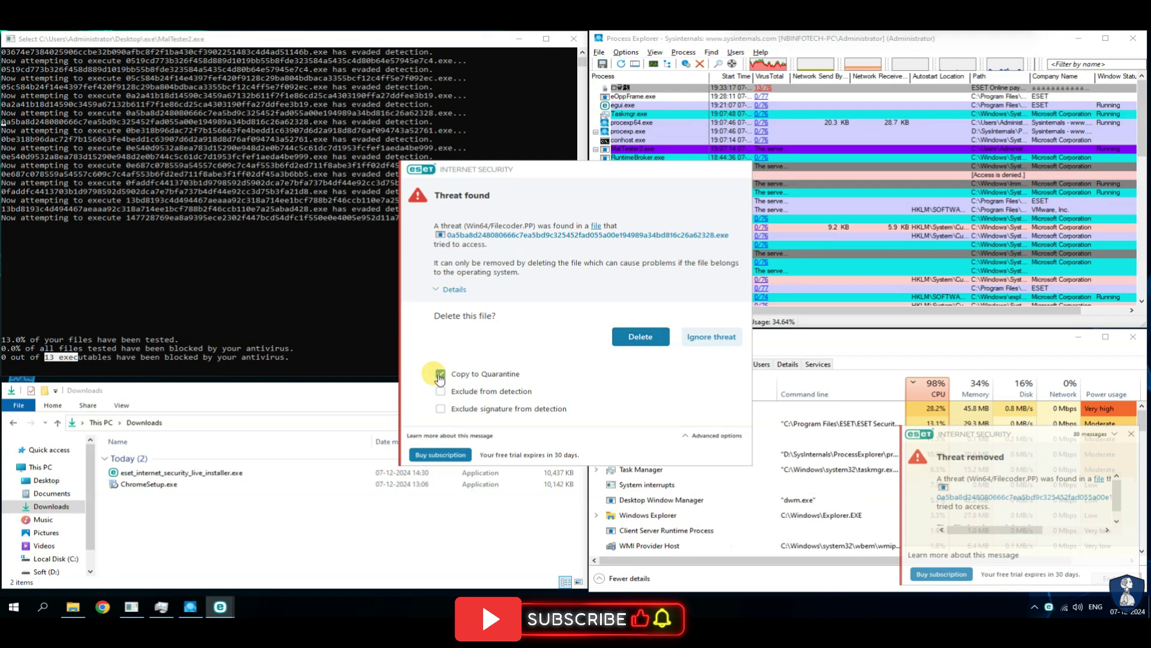
click(440, 373)
click(646, 339)
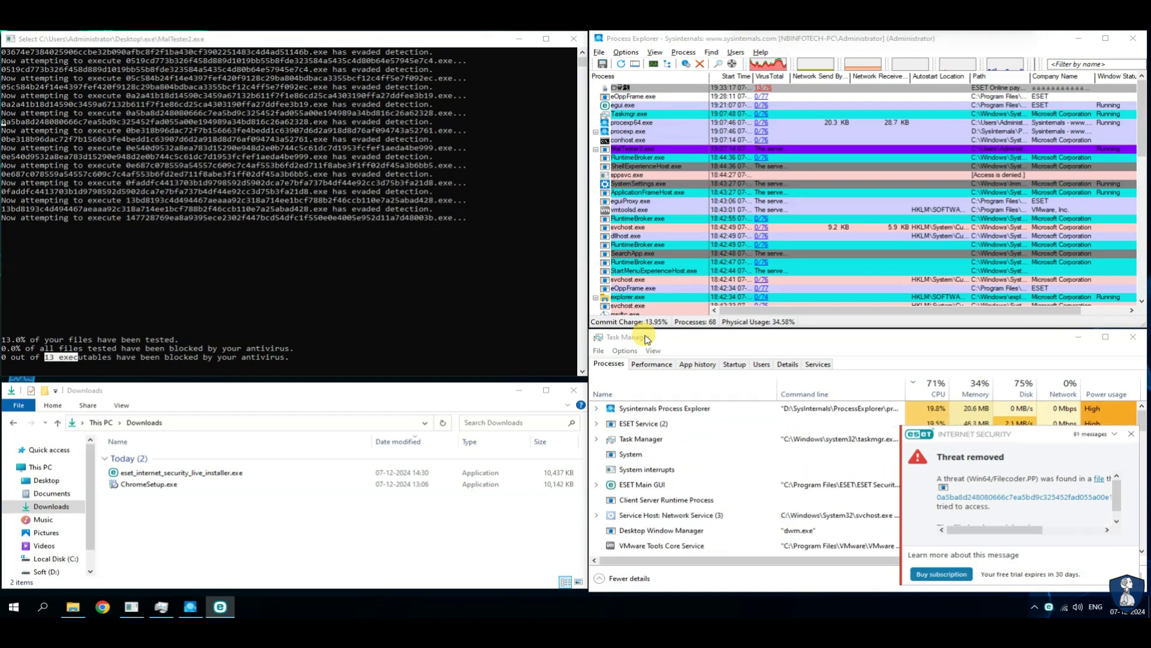
Step: Run an action on the top process, delete the returning threat file and dismiss the error
right_click(647, 88)
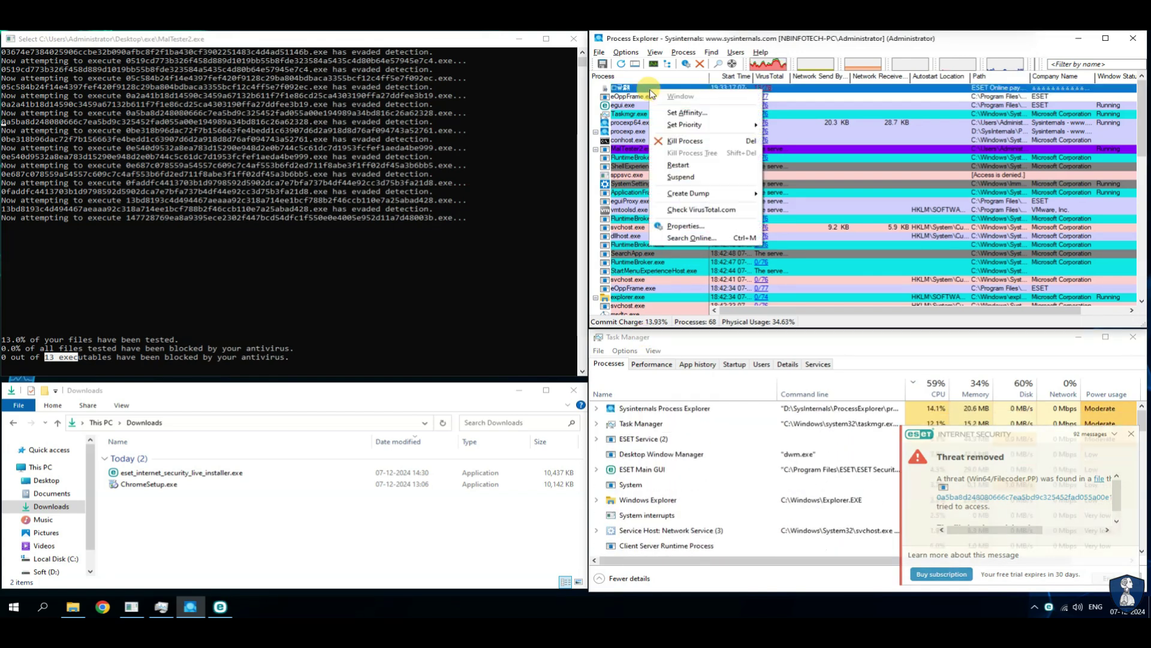
click(678, 146)
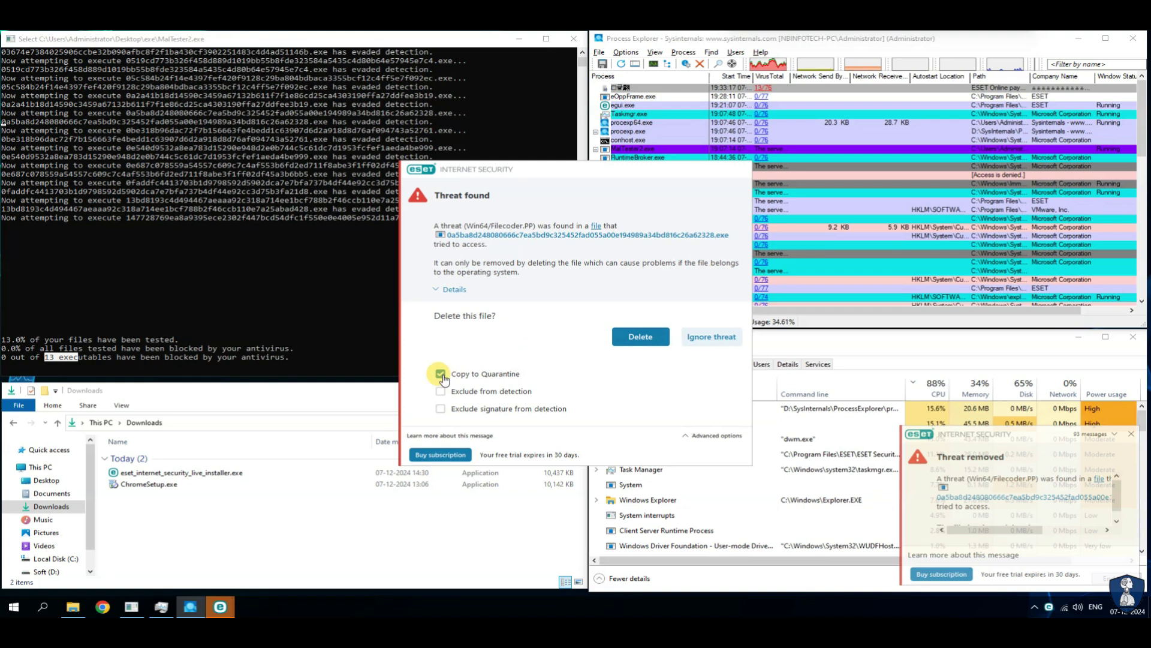
click(639, 337)
click(649, 357)
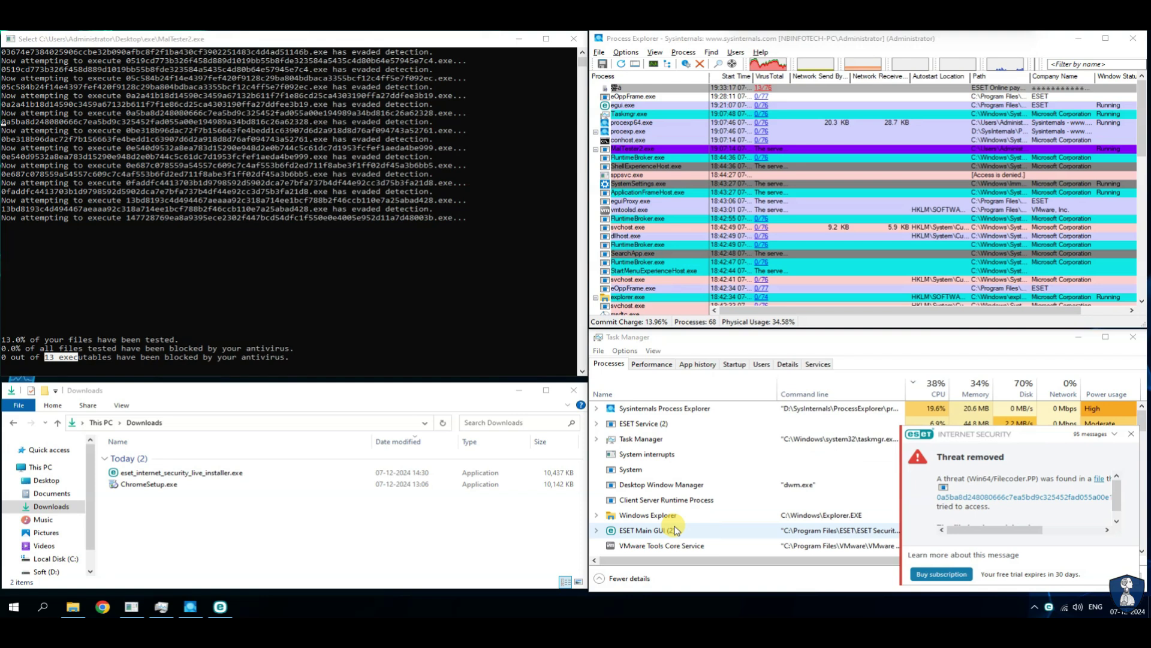
click(440, 373)
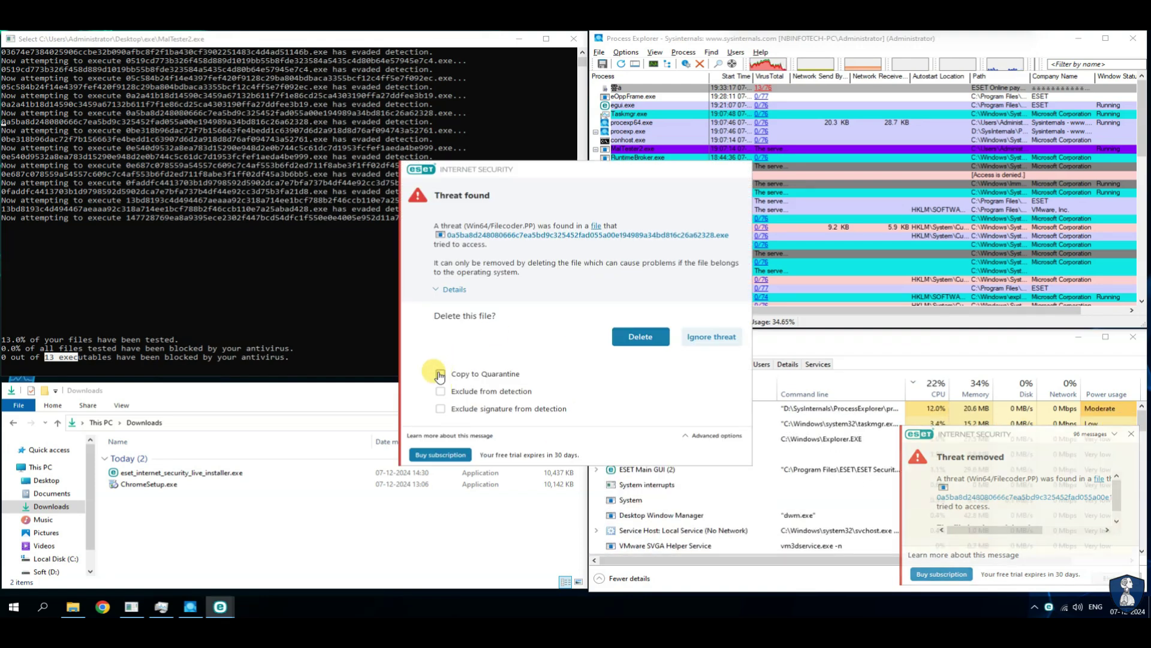
click(440, 374)
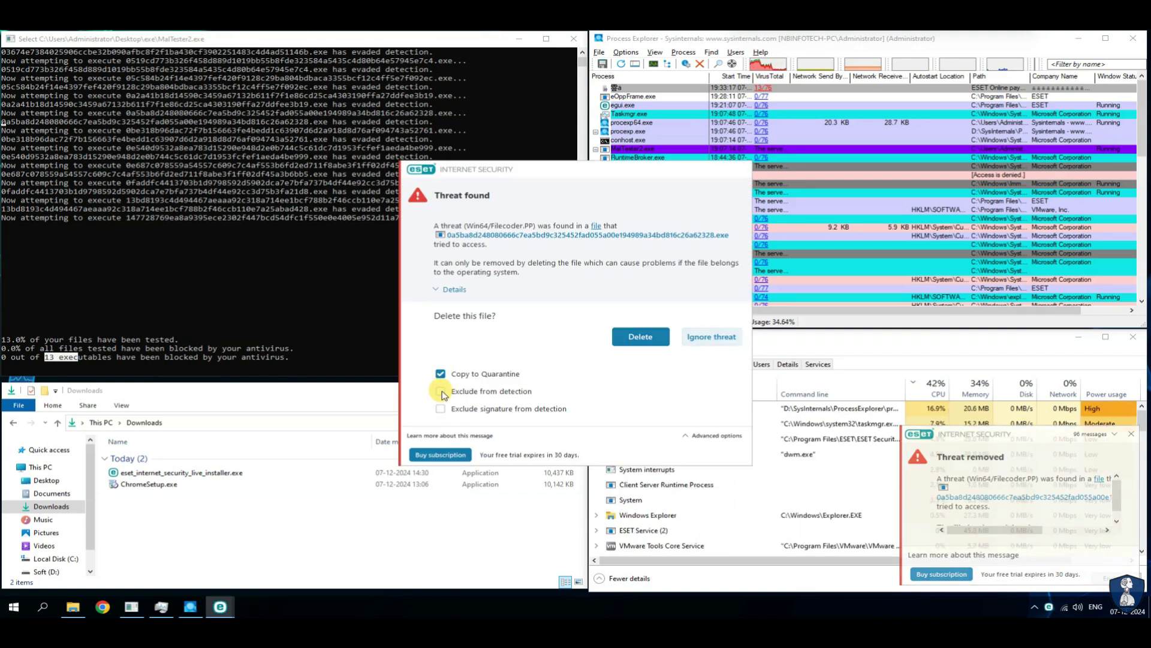
Step: Turn off Copy to Quarantine, delete the recurring Filecoder alerts, and resume the MalTester console
click(714, 340)
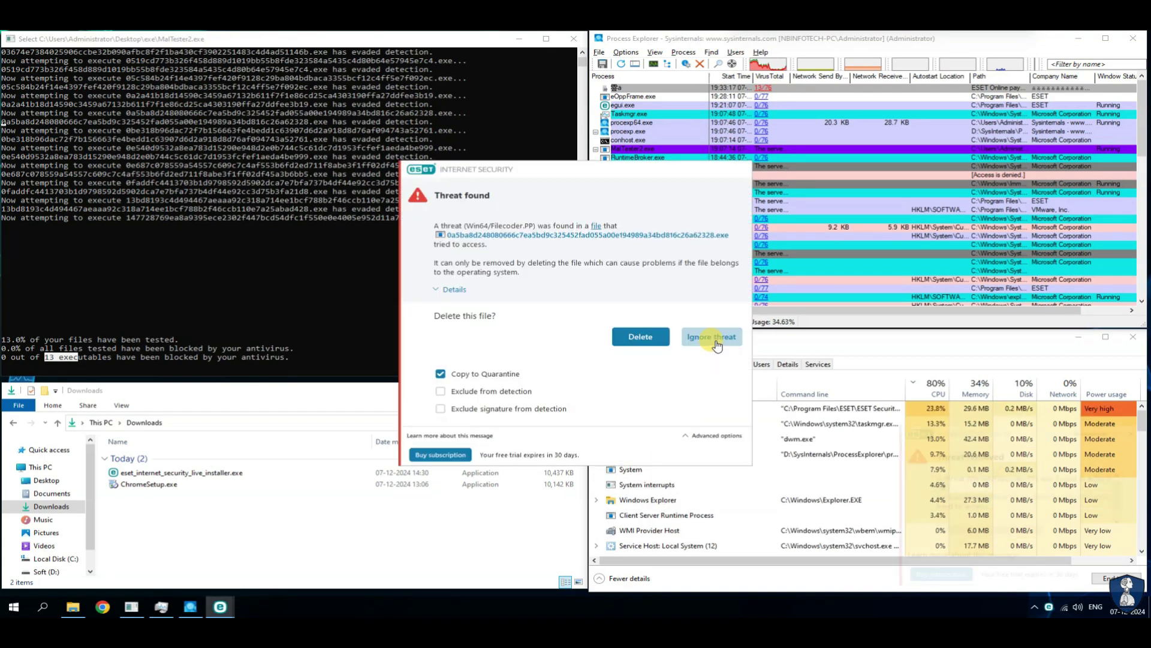
click(440, 374)
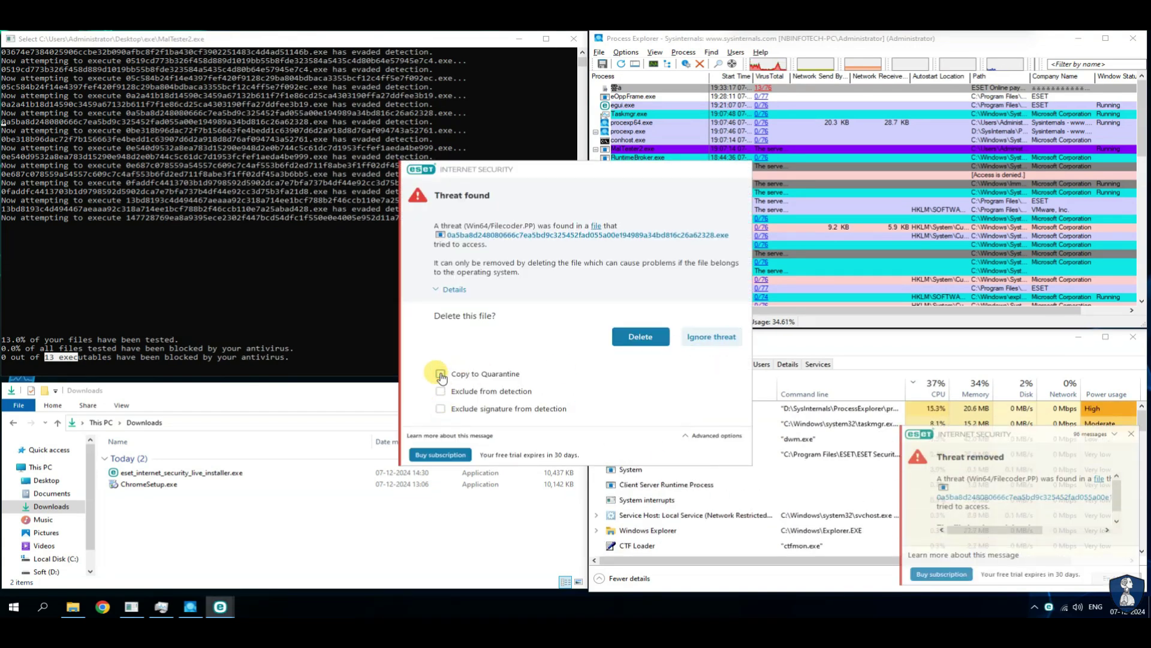
click(689, 439)
click(686, 371)
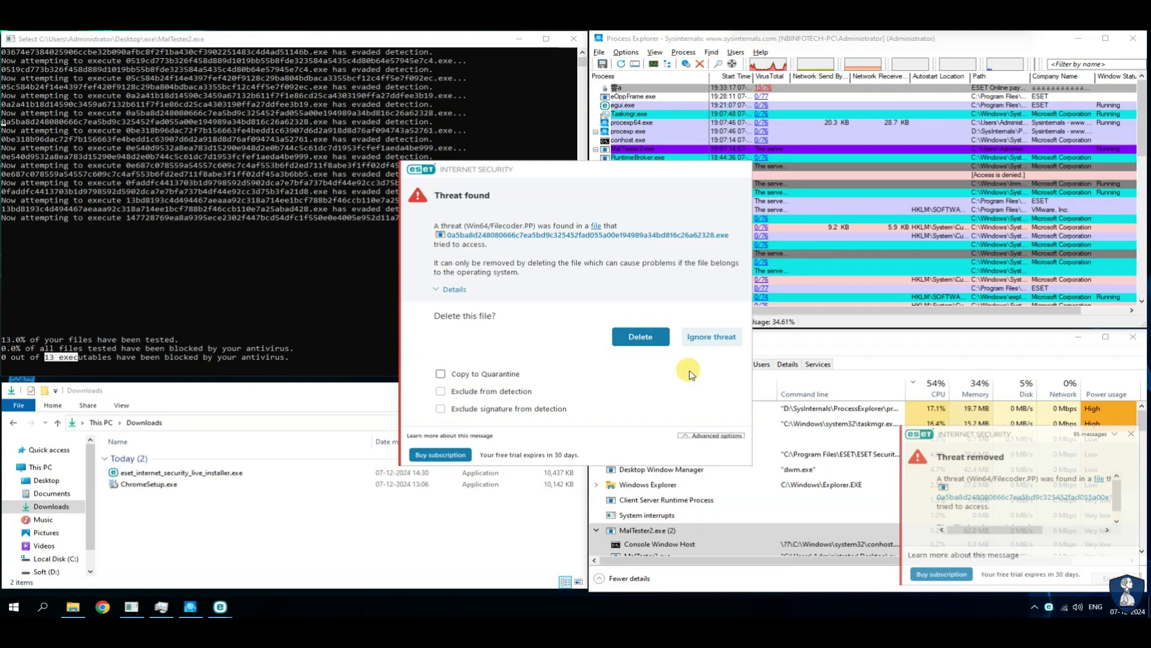
click(700, 336)
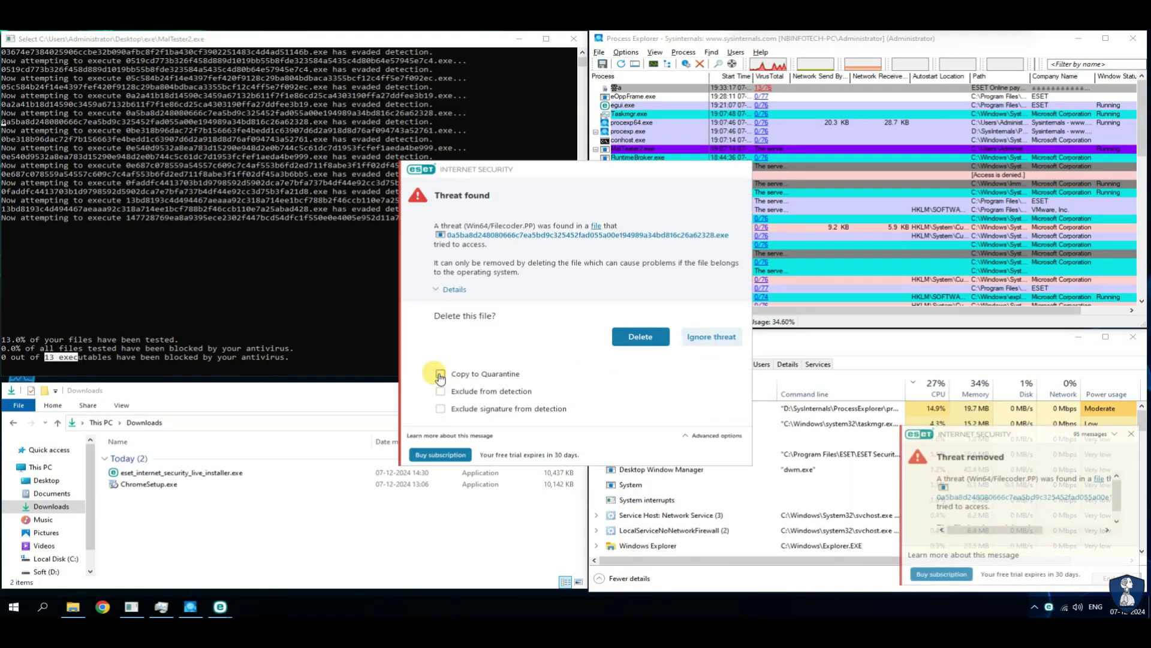
click(649, 334)
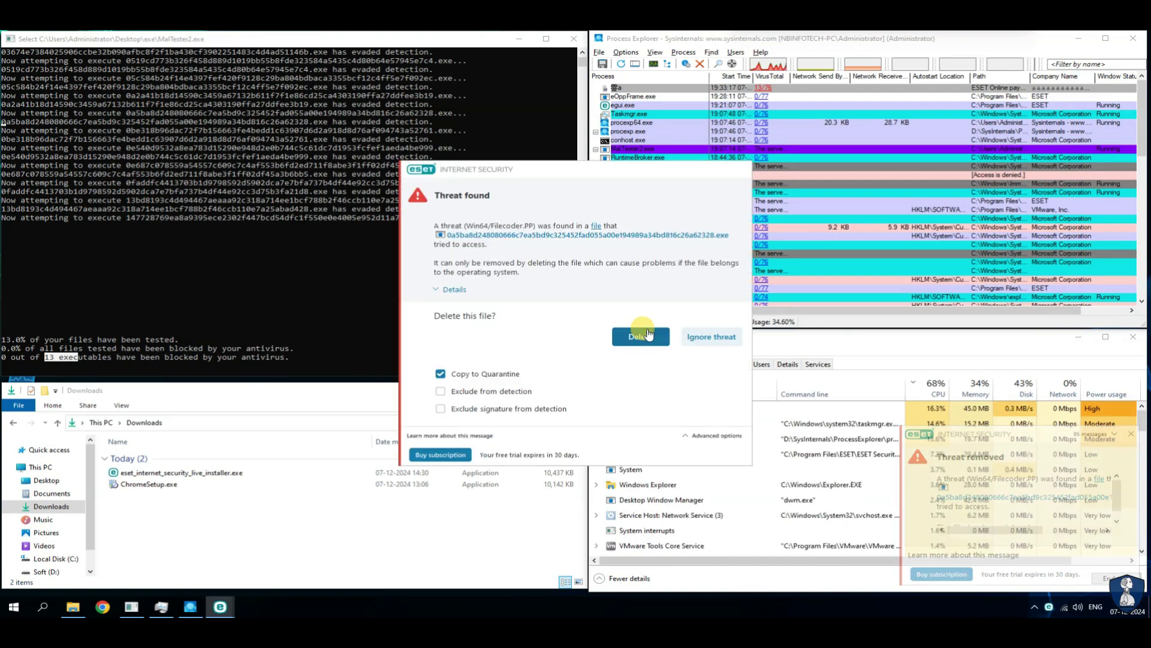
click(431, 38)
click(300, 219)
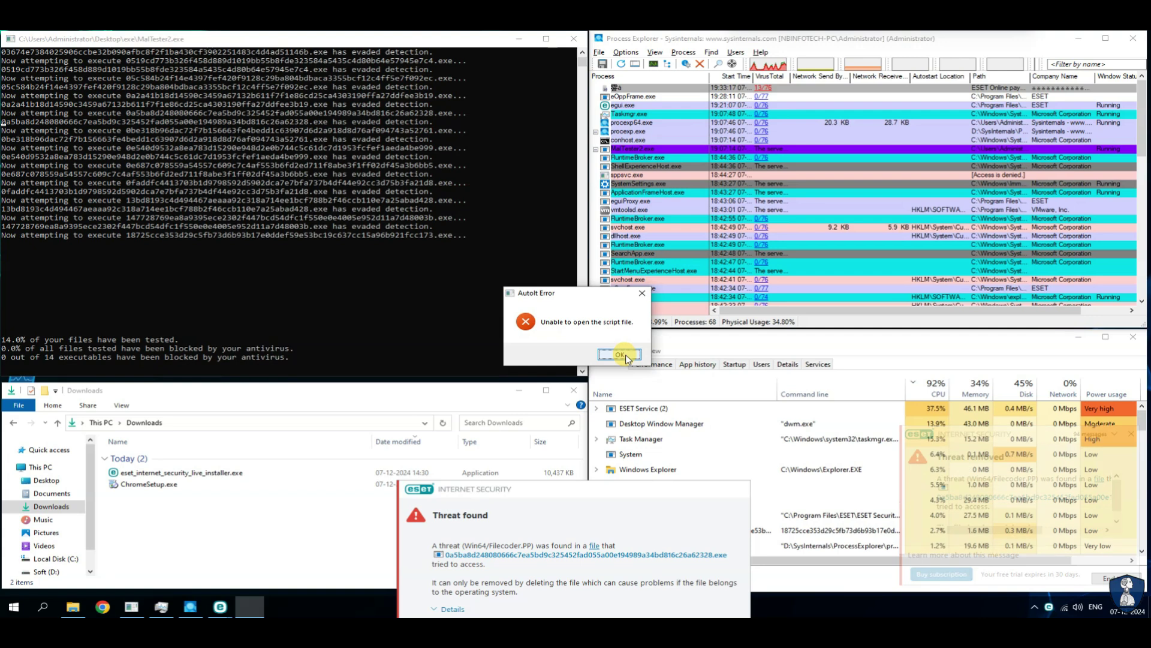
Step: Dismiss the AutoIt script-file error and expand the ESET Main GUI group in the name-sorted list
click(621, 355)
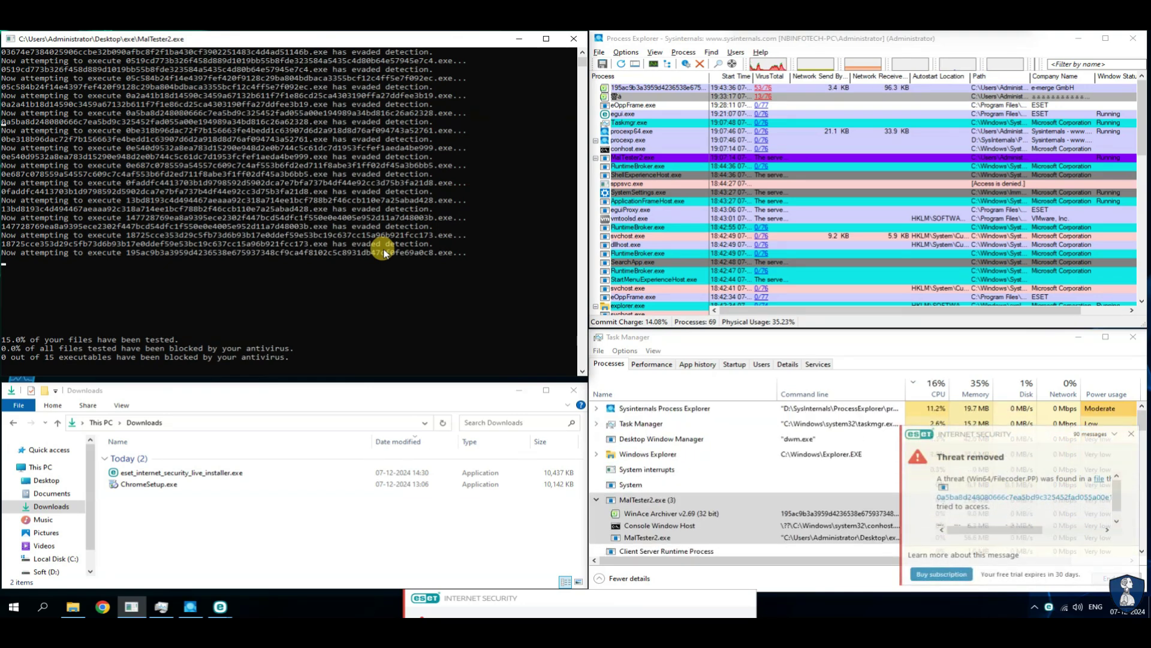
click(637, 396)
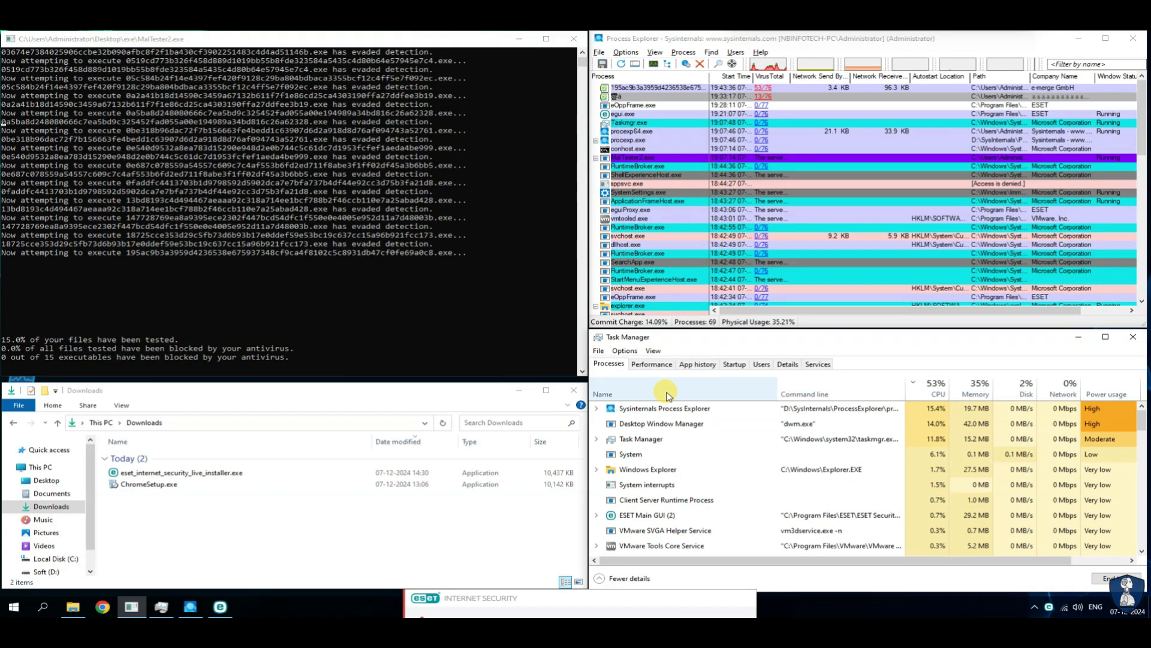
click(597, 429)
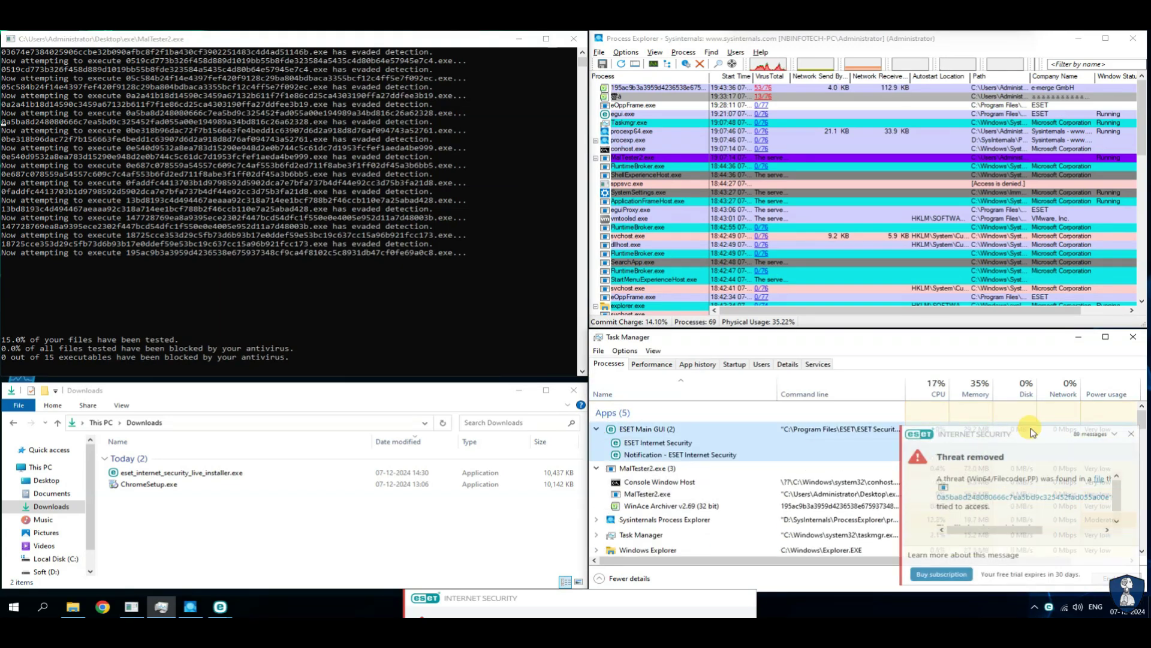
Step: Close all ESET notifications and kill the WinAce Archiver sample process
click(1112, 435)
click(1075, 451)
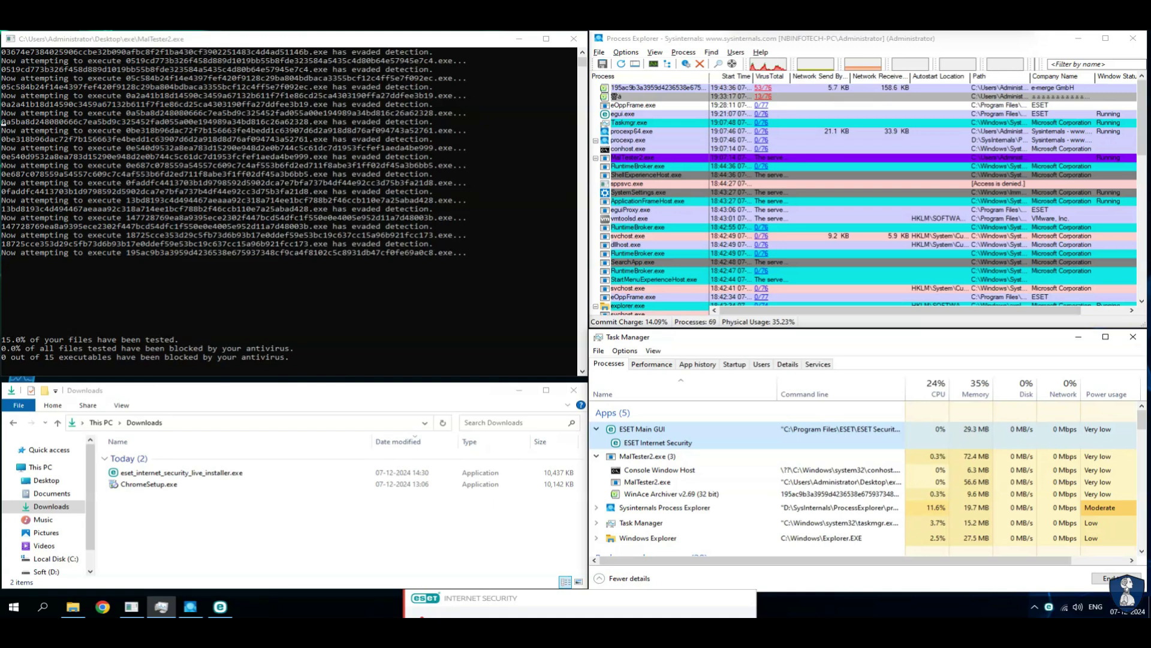
click(663, 89)
click(699, 64)
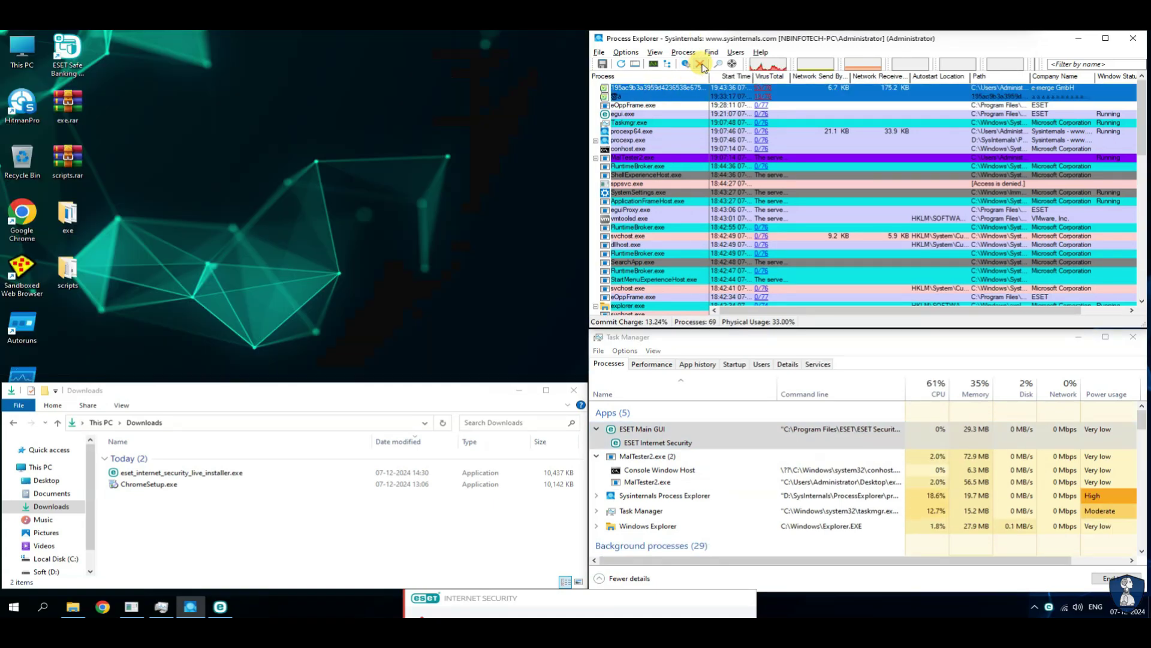
Step: Open the Desktop exe folder and delete MalTester2.exe
mouse_move(618, 128)
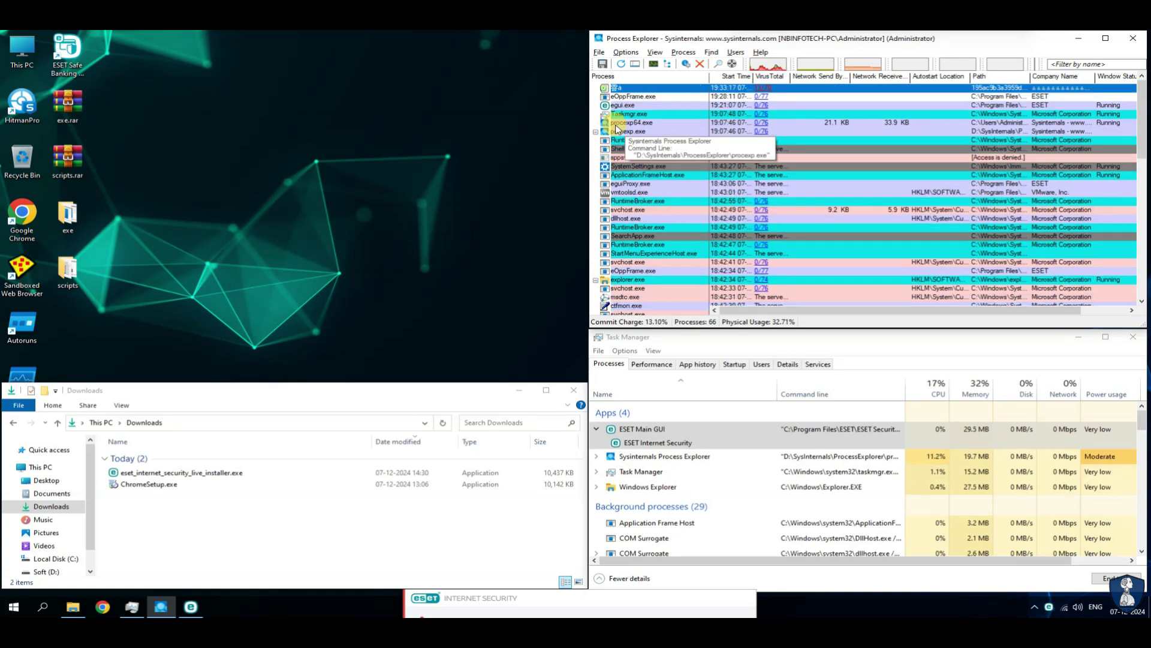
click(44, 480)
click(119, 459)
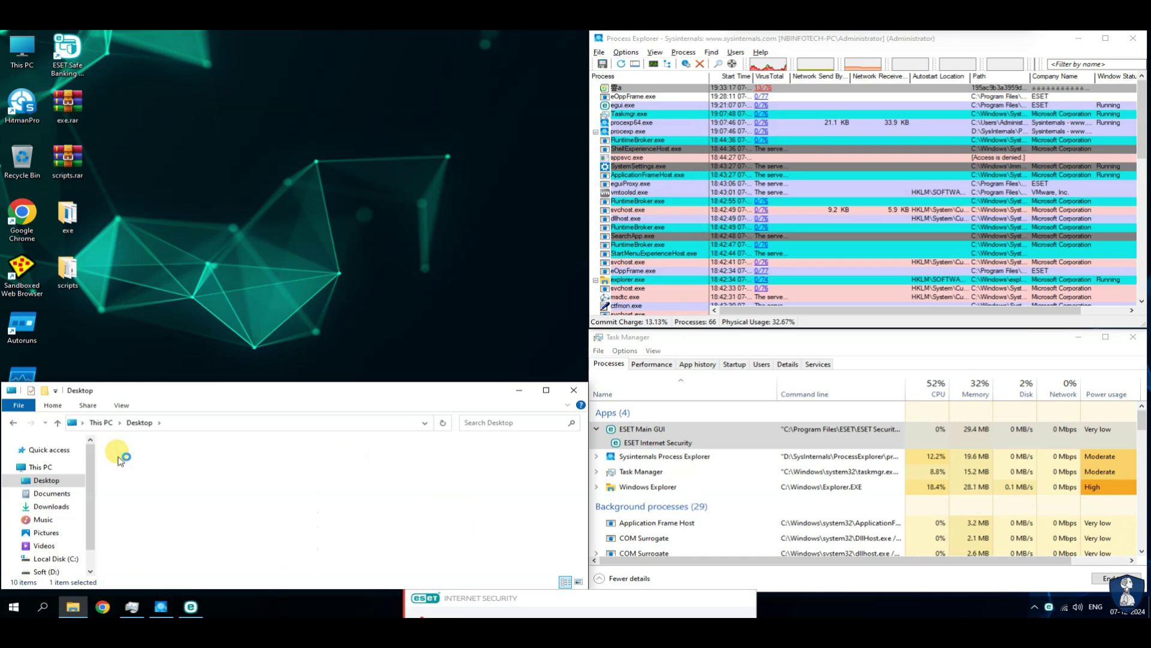
double_click(120, 459)
drag(582, 449, 584, 570)
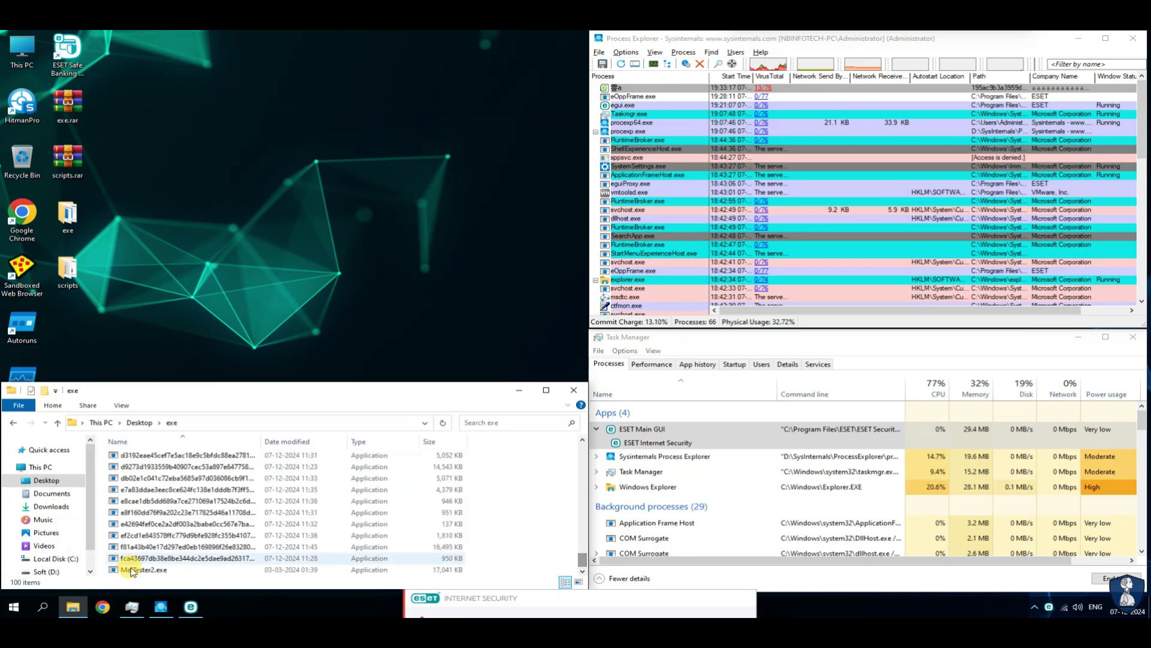
click(131, 571)
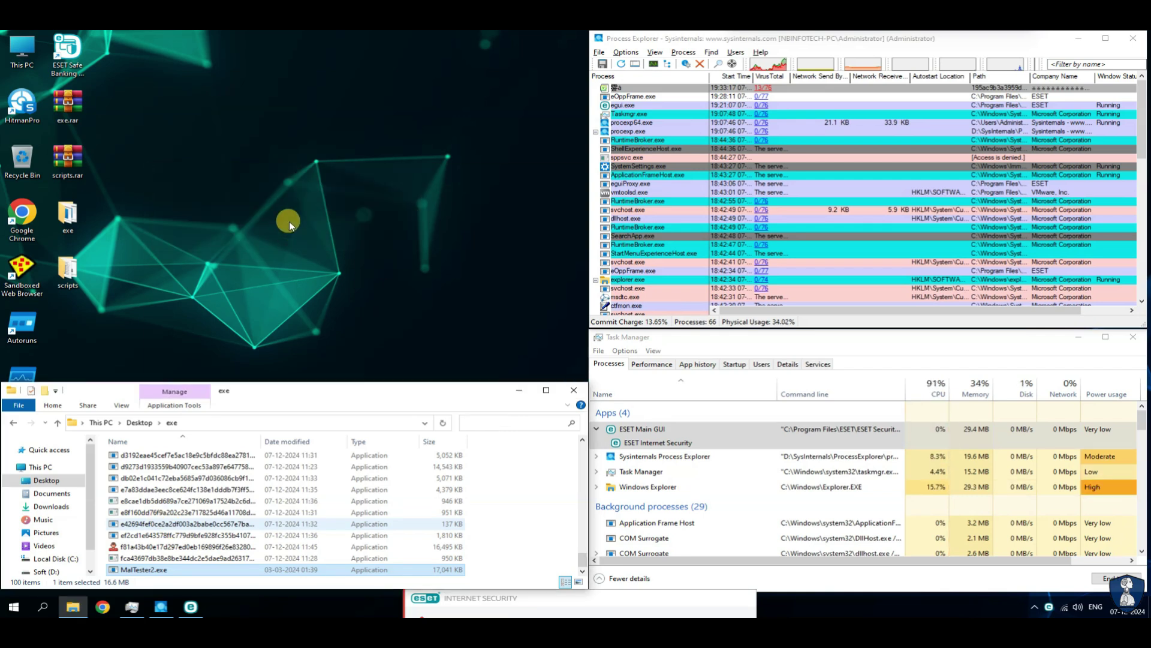
Step: Empty the Recycle Bin, confirming permanent deletion
click(19, 157)
right_click(20, 157)
click(42, 187)
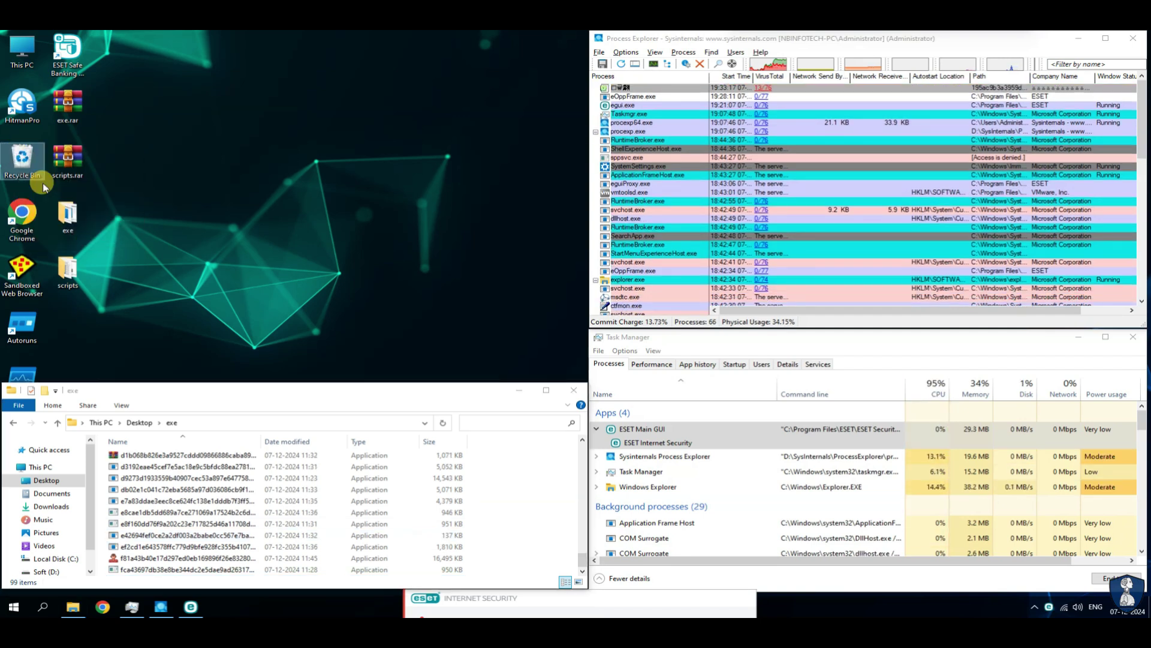
key(Return)
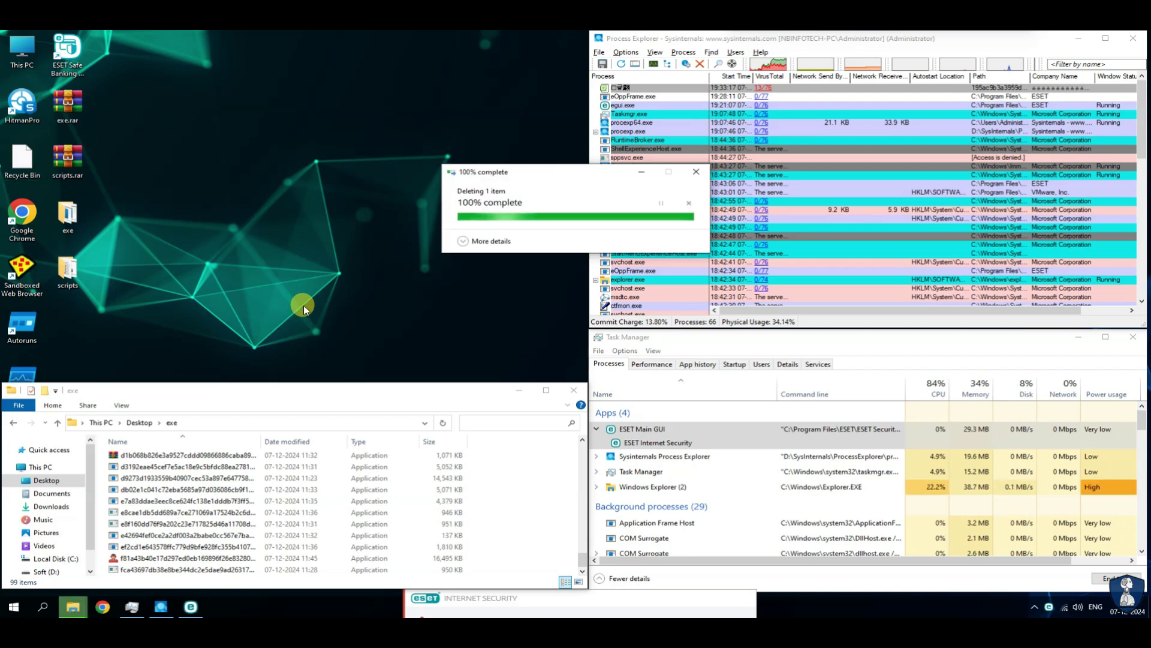
Step: Scan the desktop exe folder with ESET Internet Security from its context menu
click(59, 205)
right_click(59, 205)
click(114, 303)
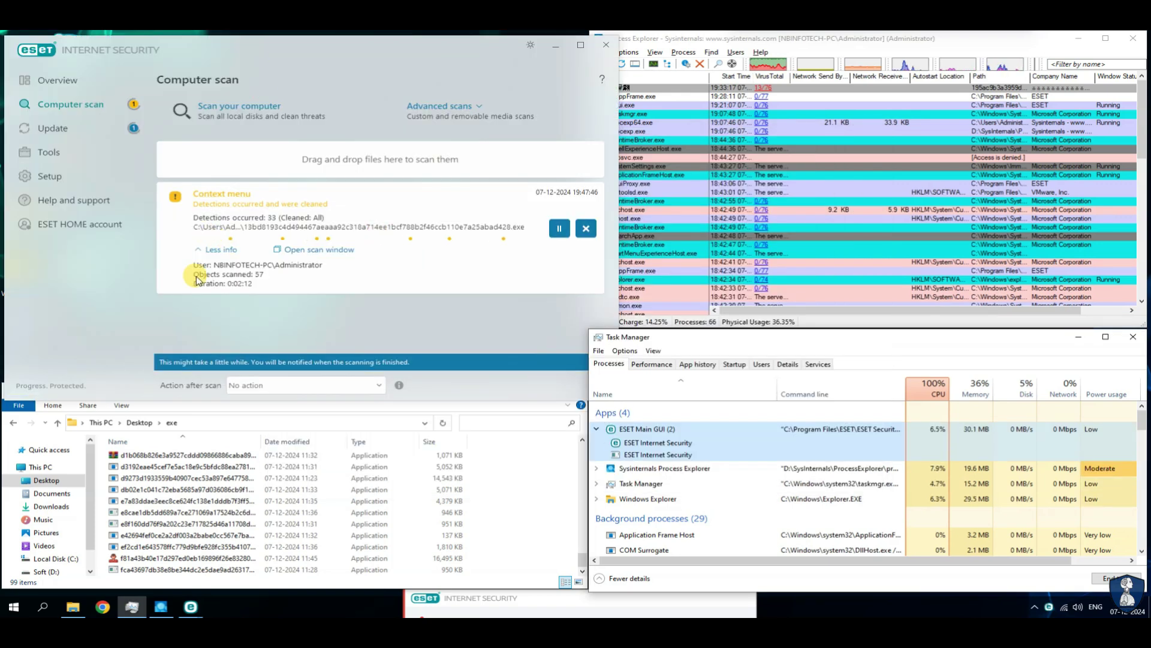
click(863, 87)
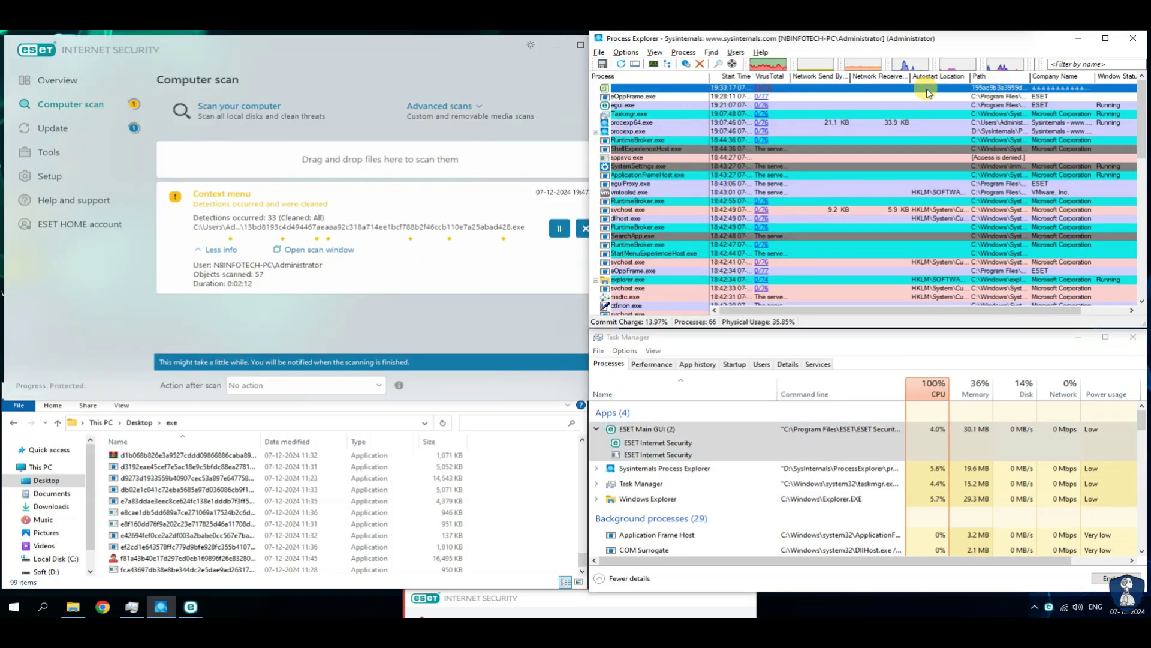
Step: Inspect the top process's full path and TCP/IP connections in its Properties, then close it
right_click(742, 89)
click(768, 229)
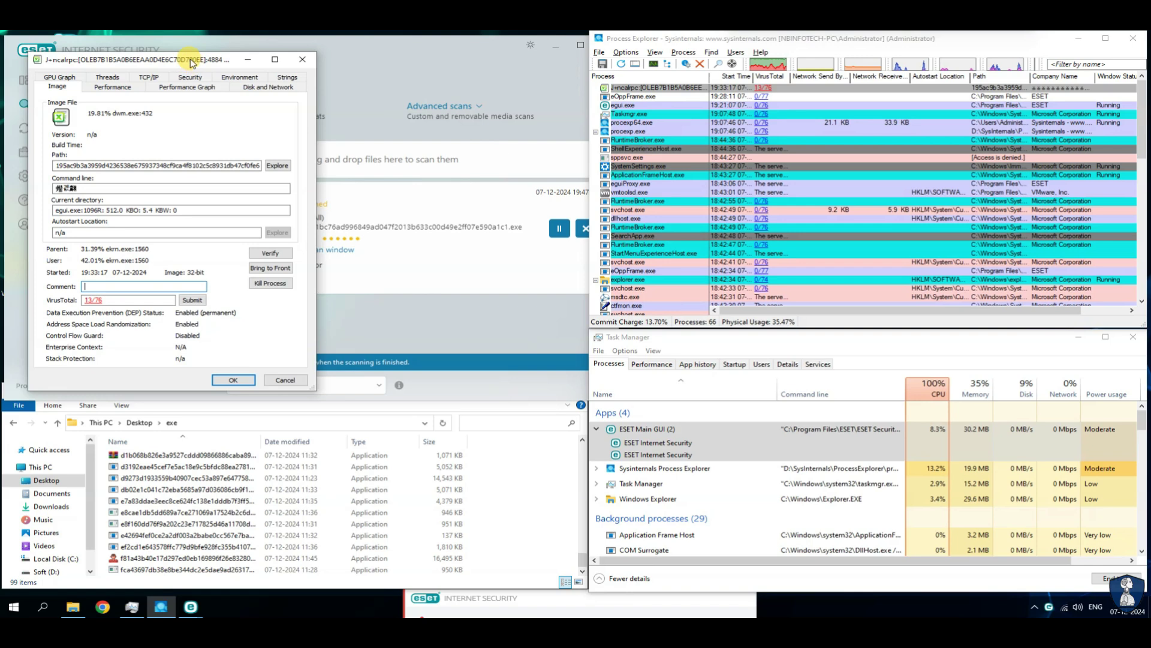
click(634, 199)
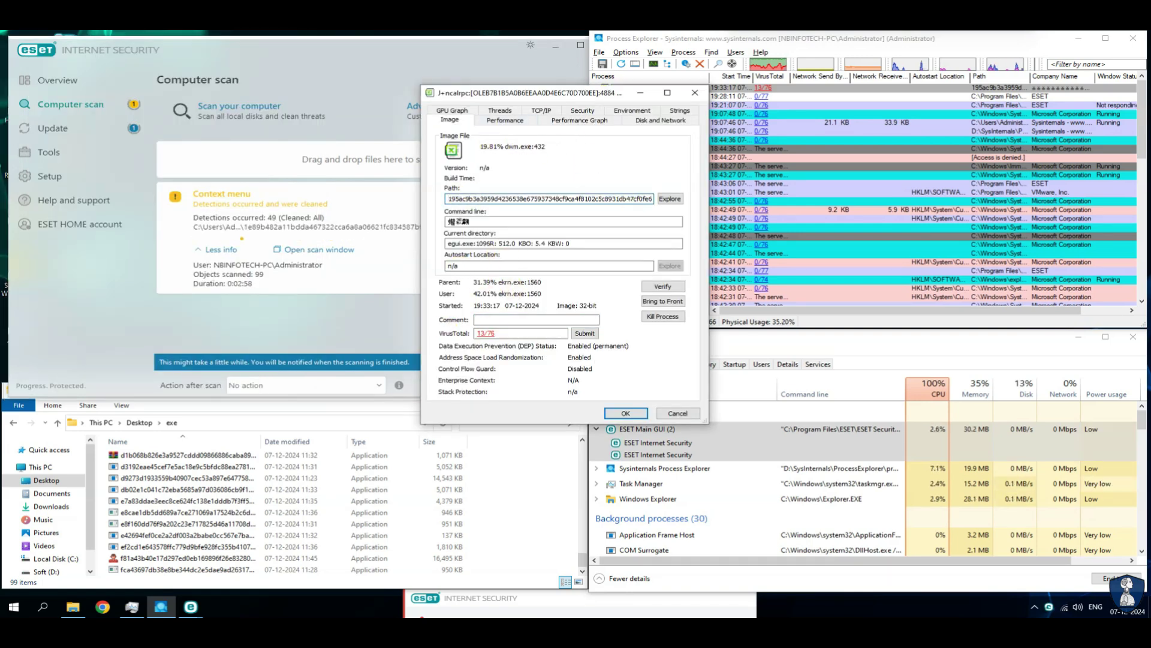
click(536, 112)
click(626, 415)
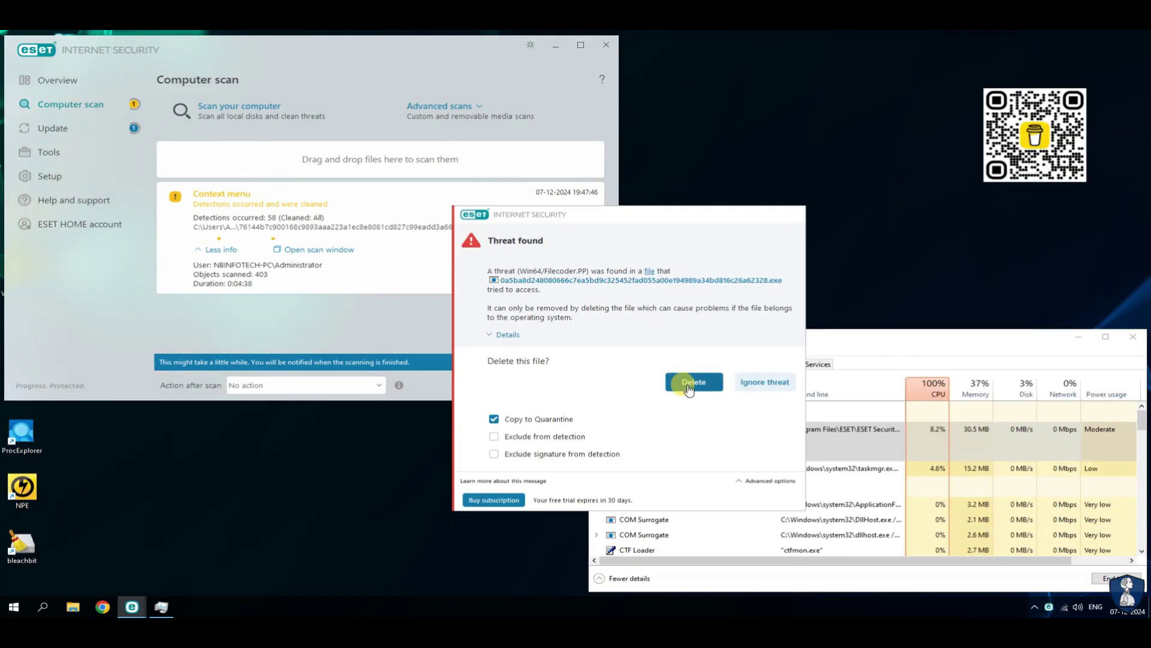
Step: Delete the two detected Filecoder threat files and check Task Manager's startup programs
click(688, 384)
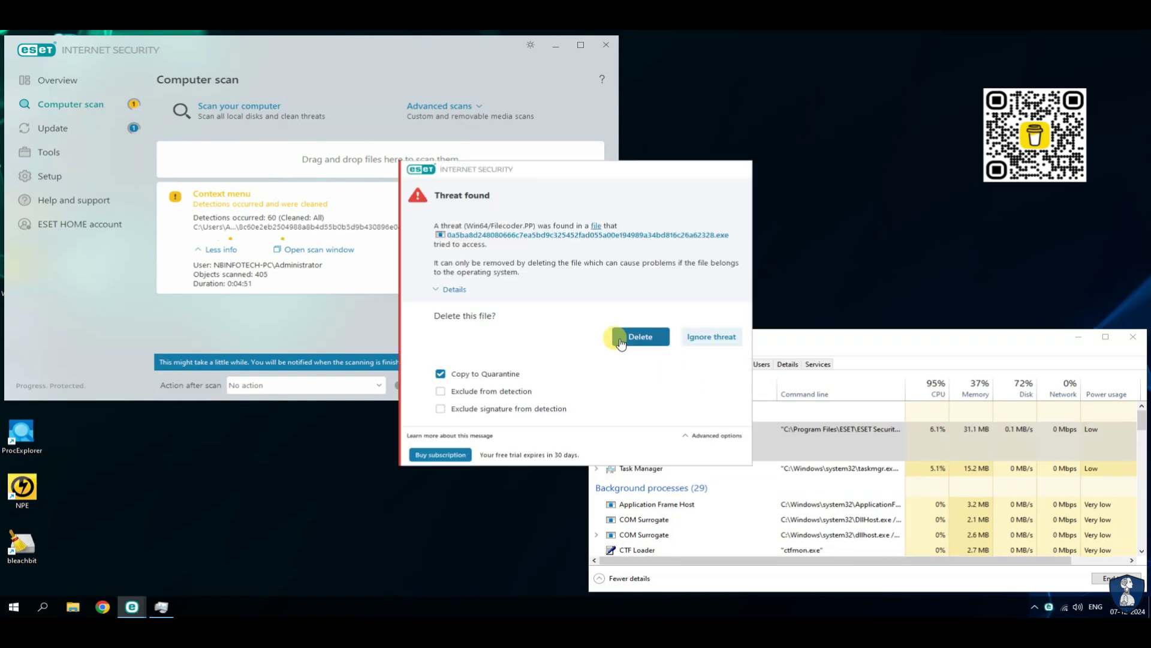
click(617, 336)
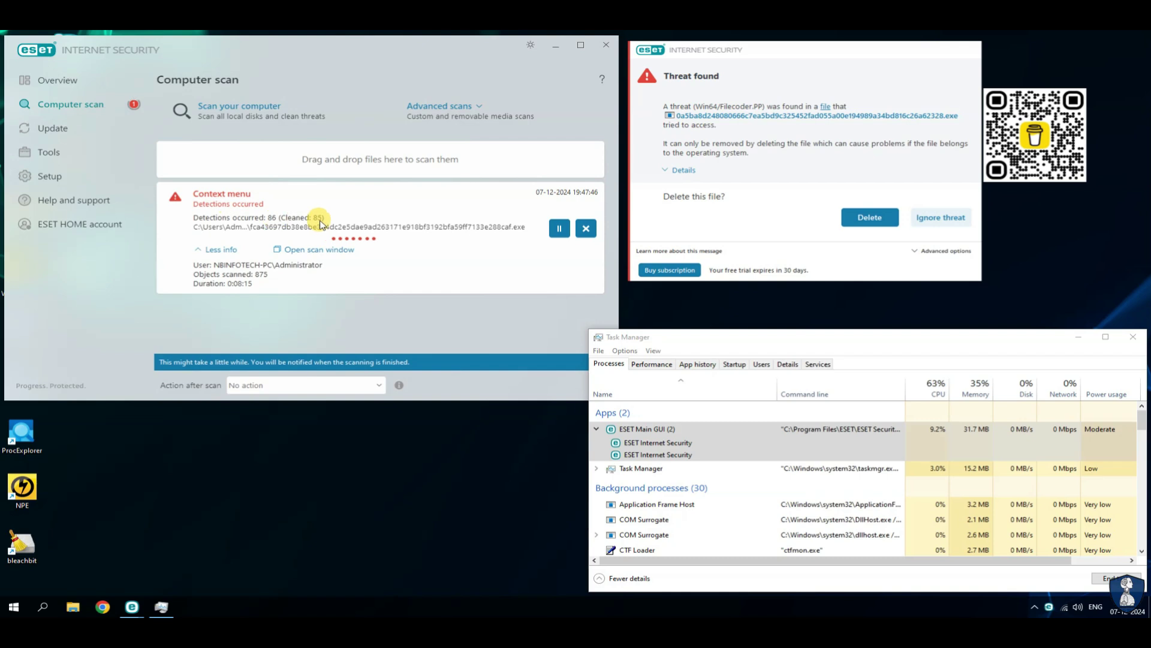
click(734, 364)
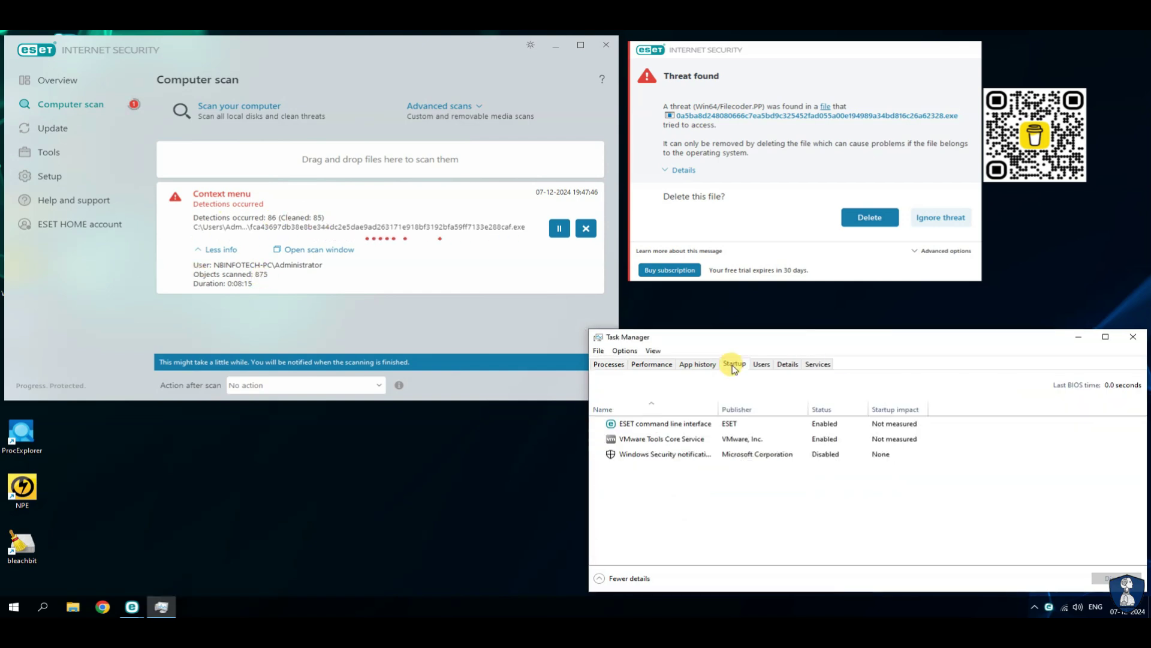
click(609, 364)
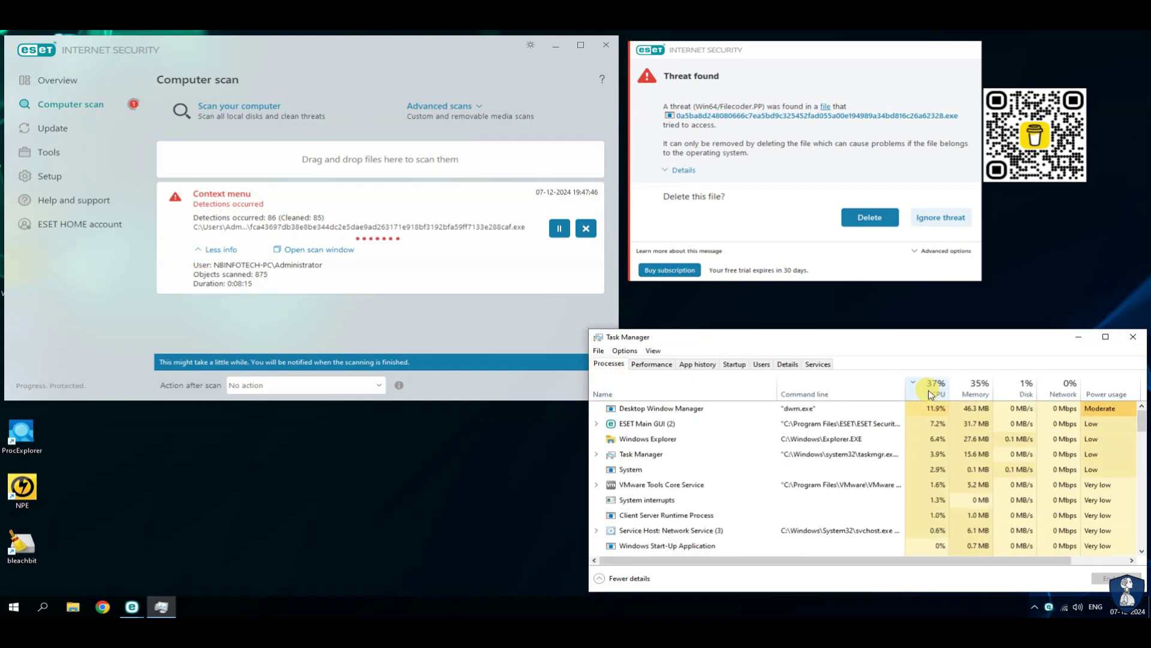
Step: Review the running scan's log, then shut down the computer from the Win+X menu
click(318, 249)
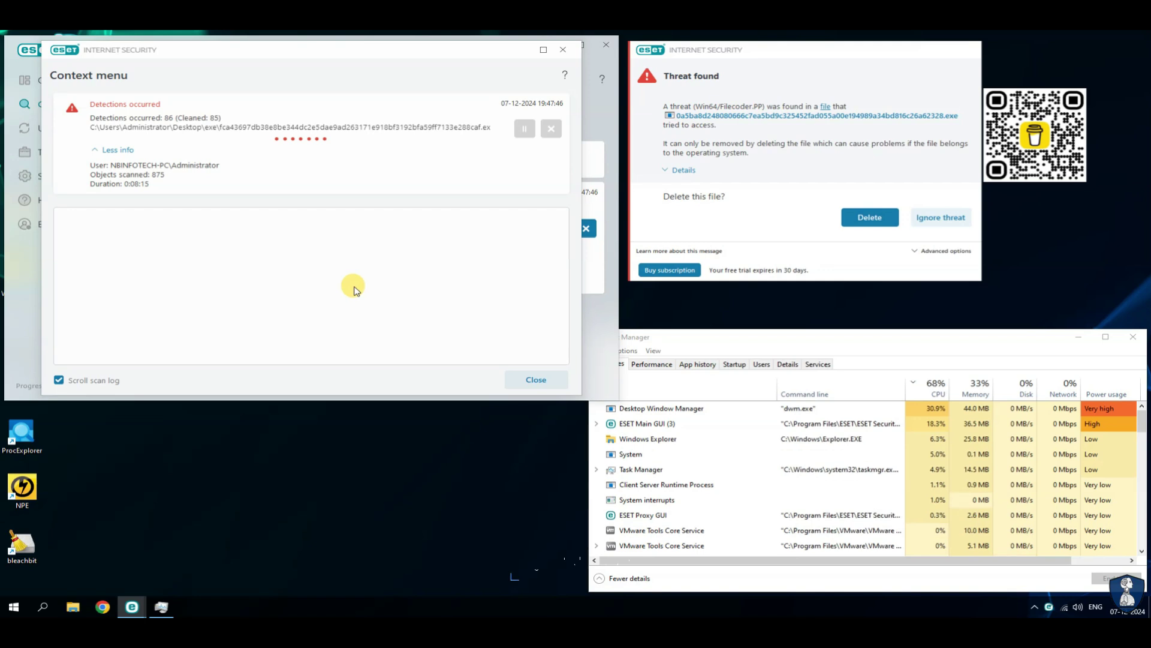
click(527, 382)
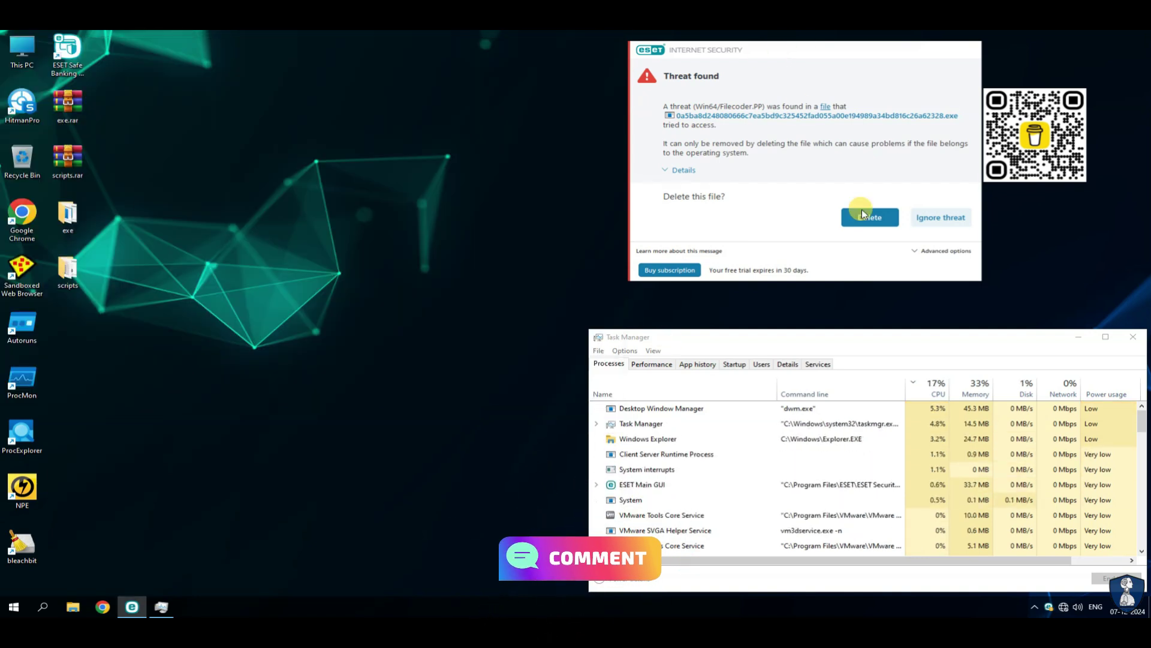
right_click(13, 607)
click(245, 555)
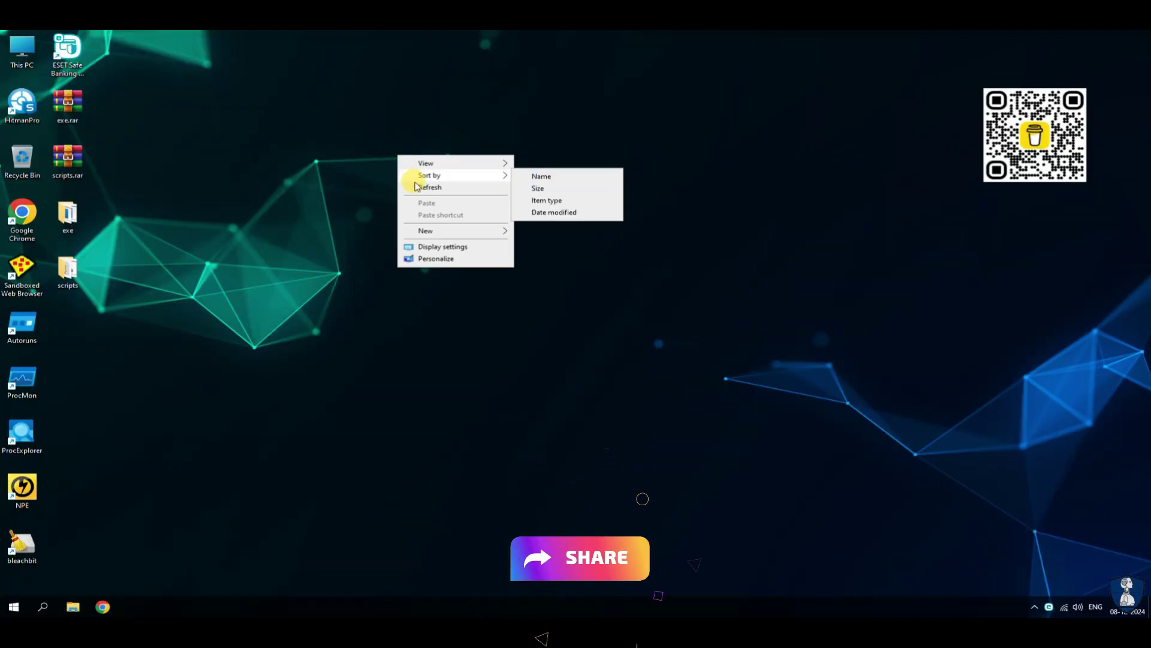
Step: Refresh the desktop, scroll through Autoruns' Everything entries, and close Autoruns
click(427, 187)
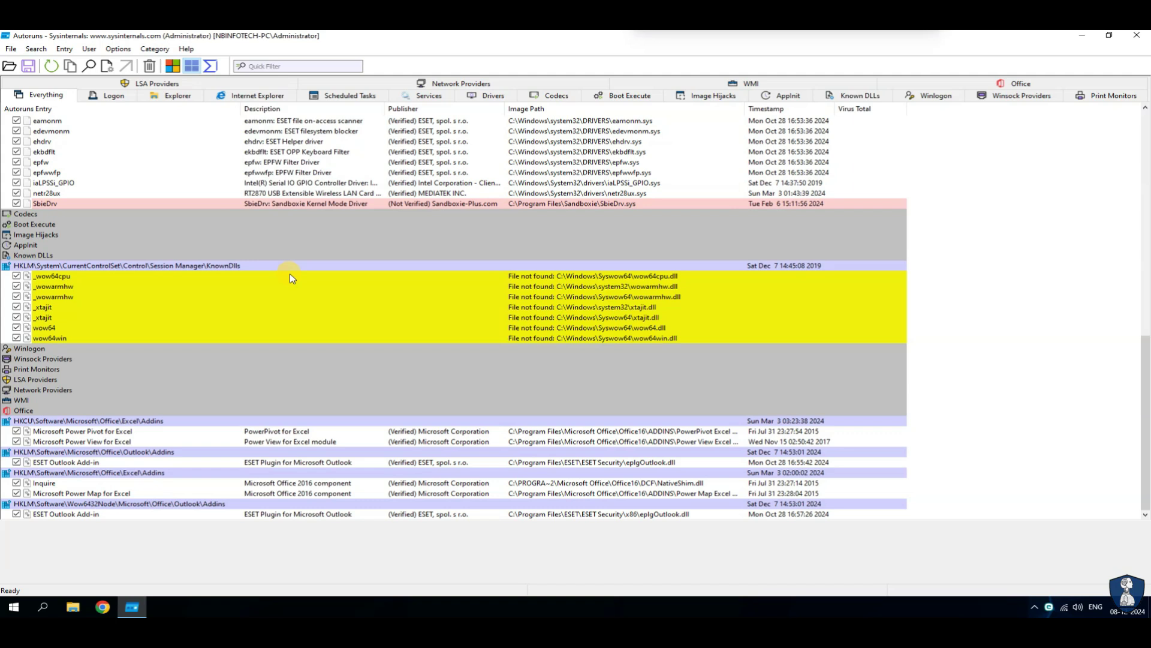
scroll(291, 277, up, 20)
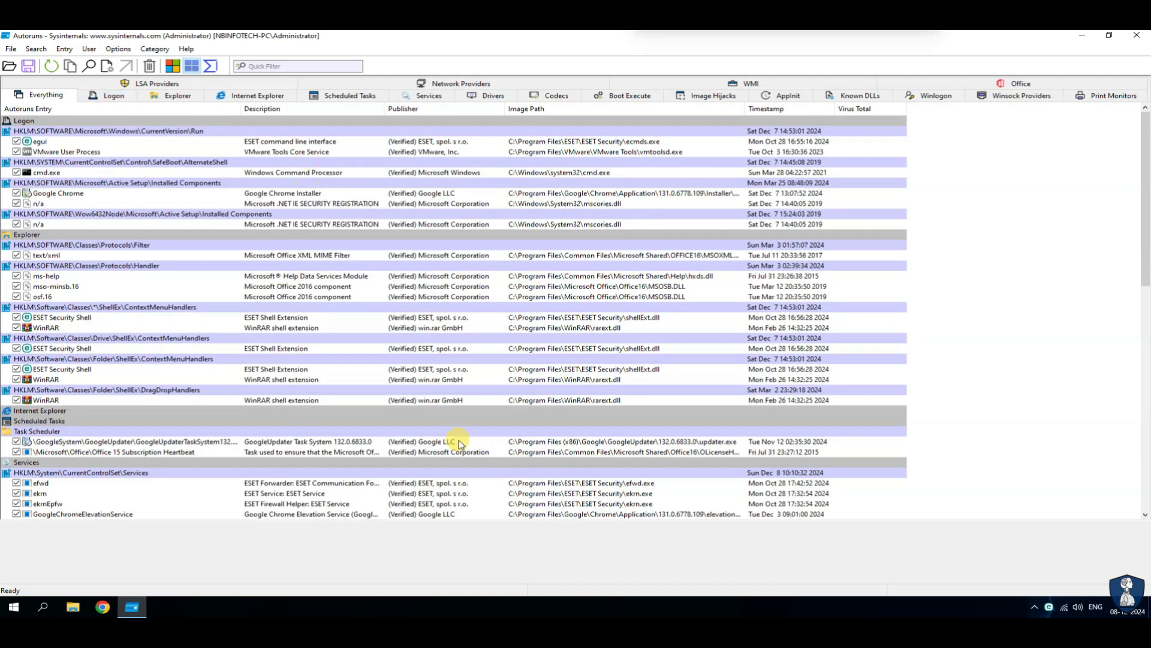
click(1140, 38)
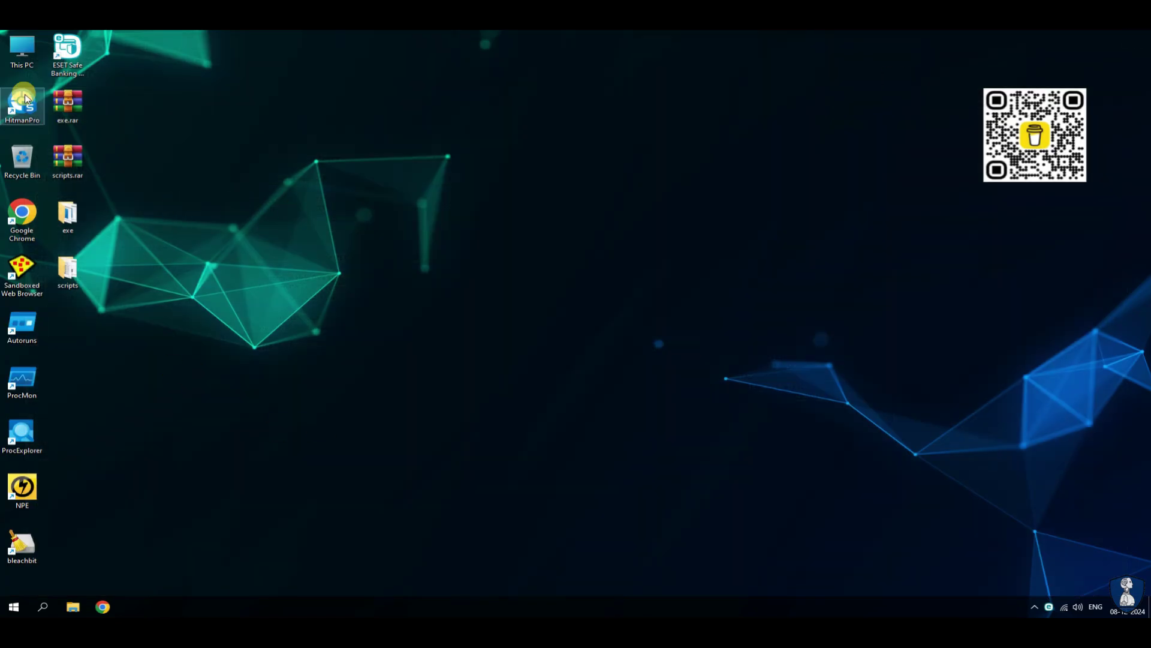
Step: Open ESET's main window and start a Custom scan from Advanced scans
right_click(1048, 608)
click(1045, 480)
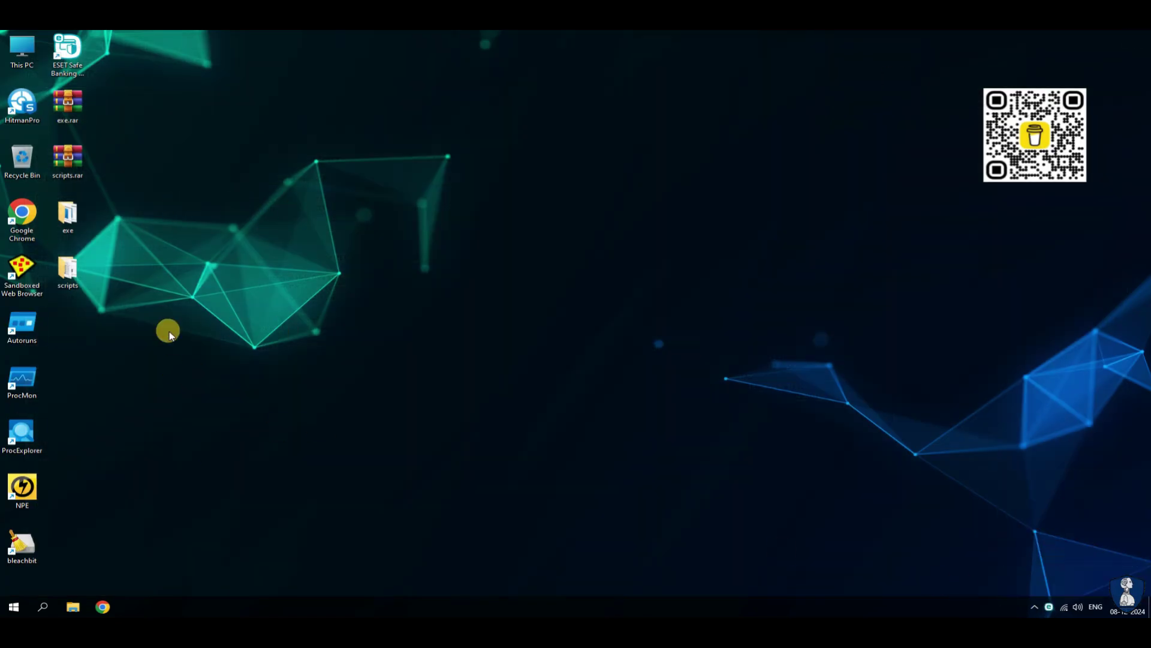
click(84, 110)
click(471, 113)
click(452, 148)
Step: Tick C:\Users\Administrator\Desktop\exe as the scan target and start the custom scan
click(119, 227)
click(119, 227)
click(129, 204)
click(139, 250)
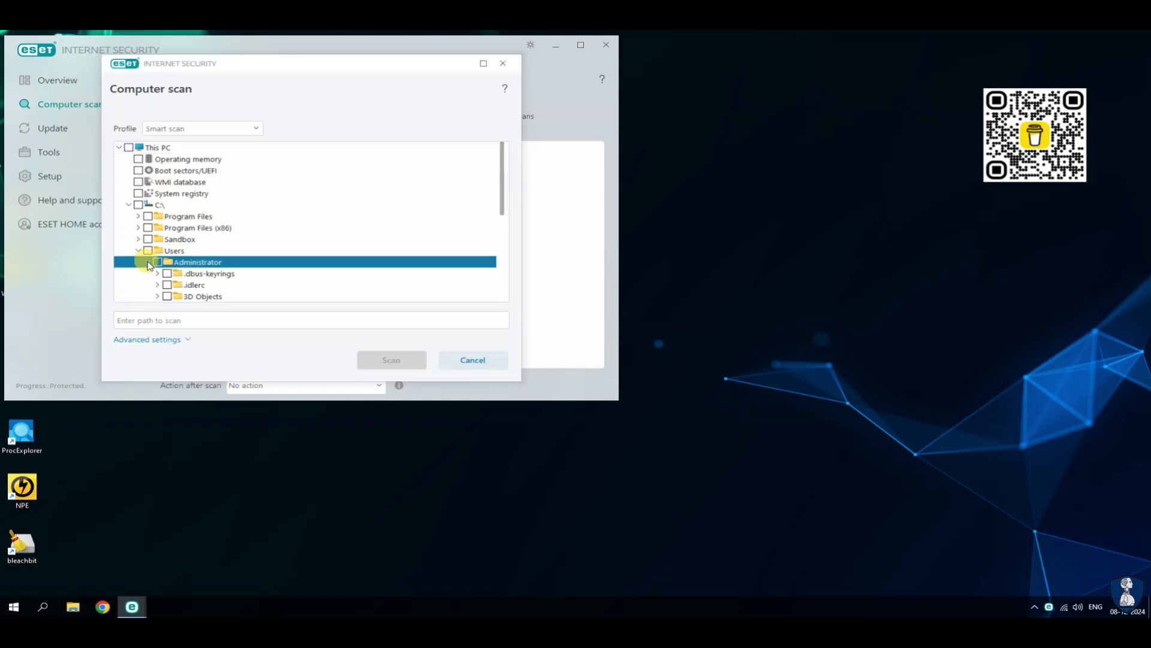
click(148, 262)
scroll(240, 240, down, 5)
click(158, 182)
click(177, 193)
click(393, 360)
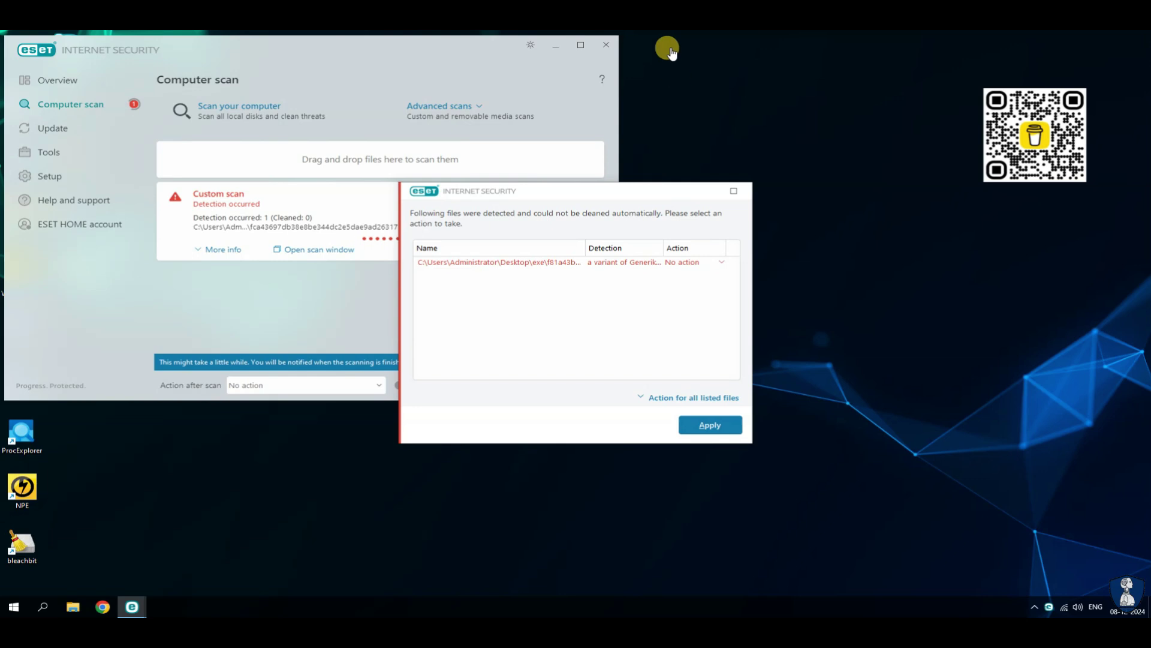
Step: Choose a cleaning action for the single detection and apply it
drag(565, 196, 795, 68)
click(219, 249)
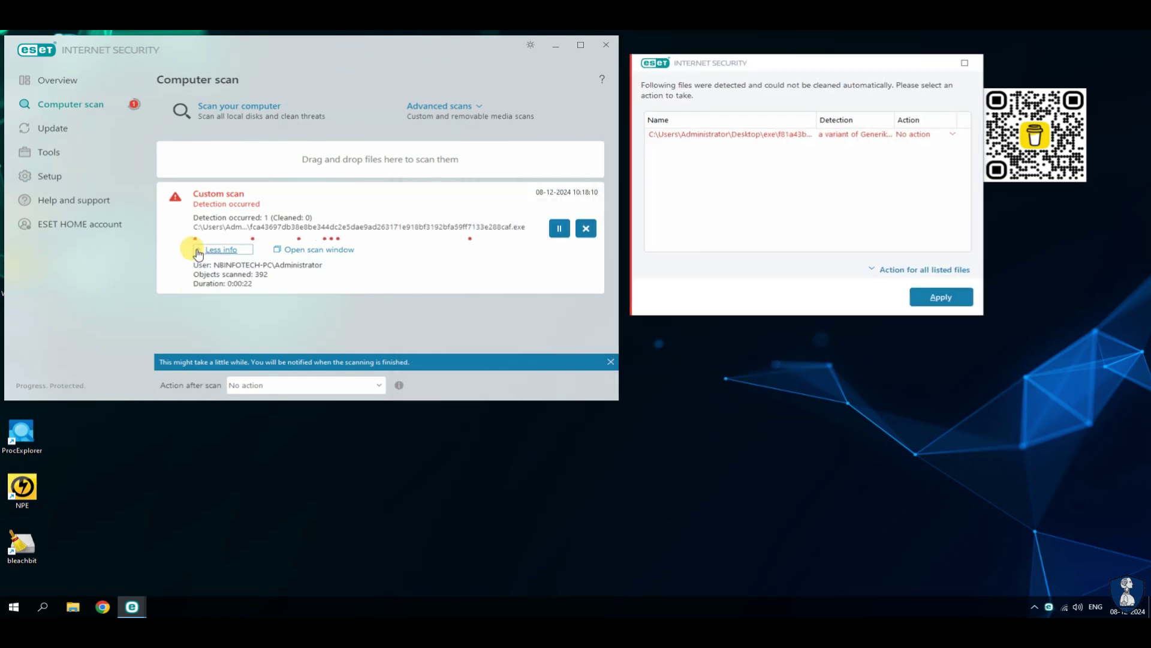
click(952, 134)
click(958, 147)
click(940, 296)
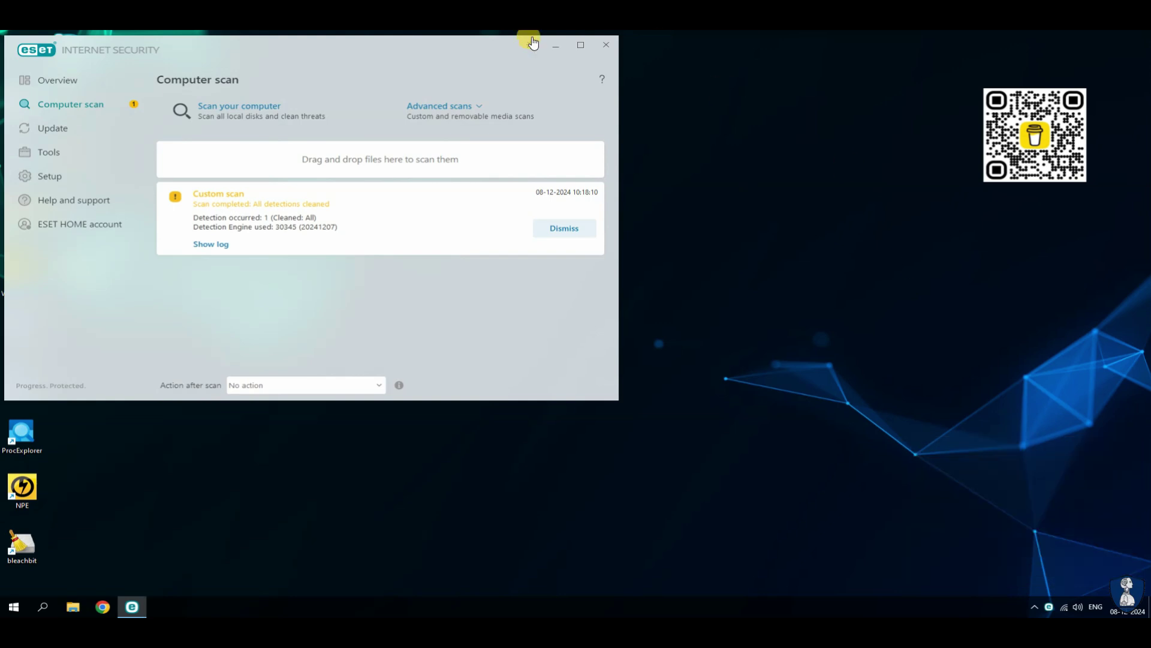
Step: Dismiss the finished scan card, close ESET, and review the remaining files in the exe folder
click(564, 228)
click(605, 44)
double_click(68, 215)
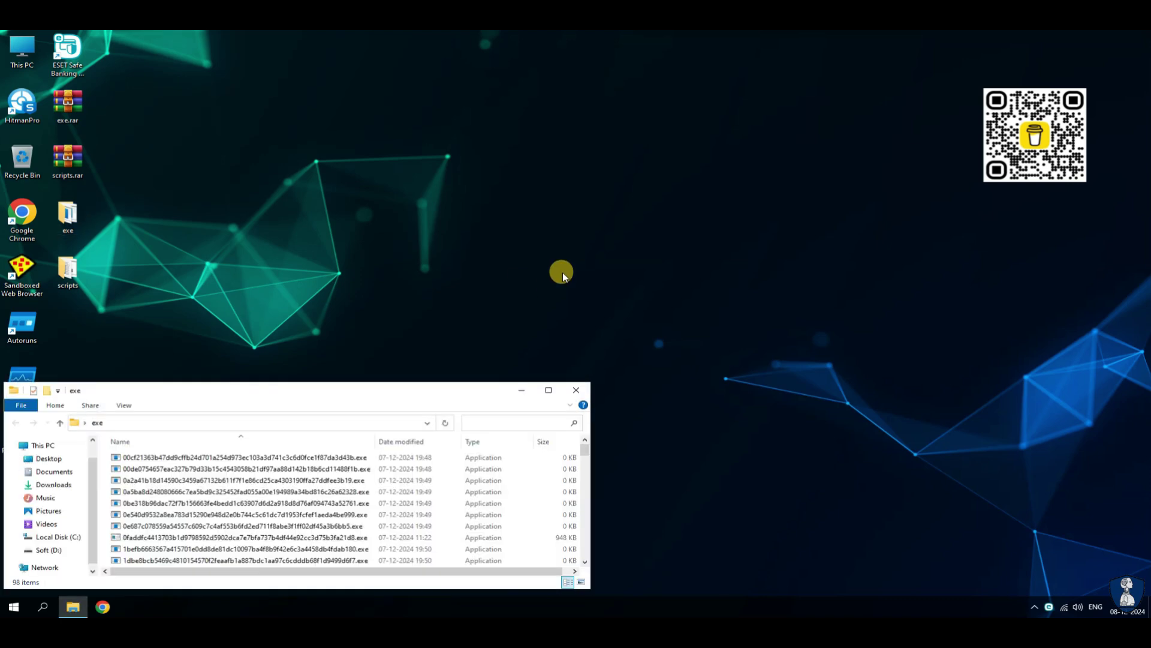
drag(418, 391, 681, 115)
drag(647, 313, 660, 570)
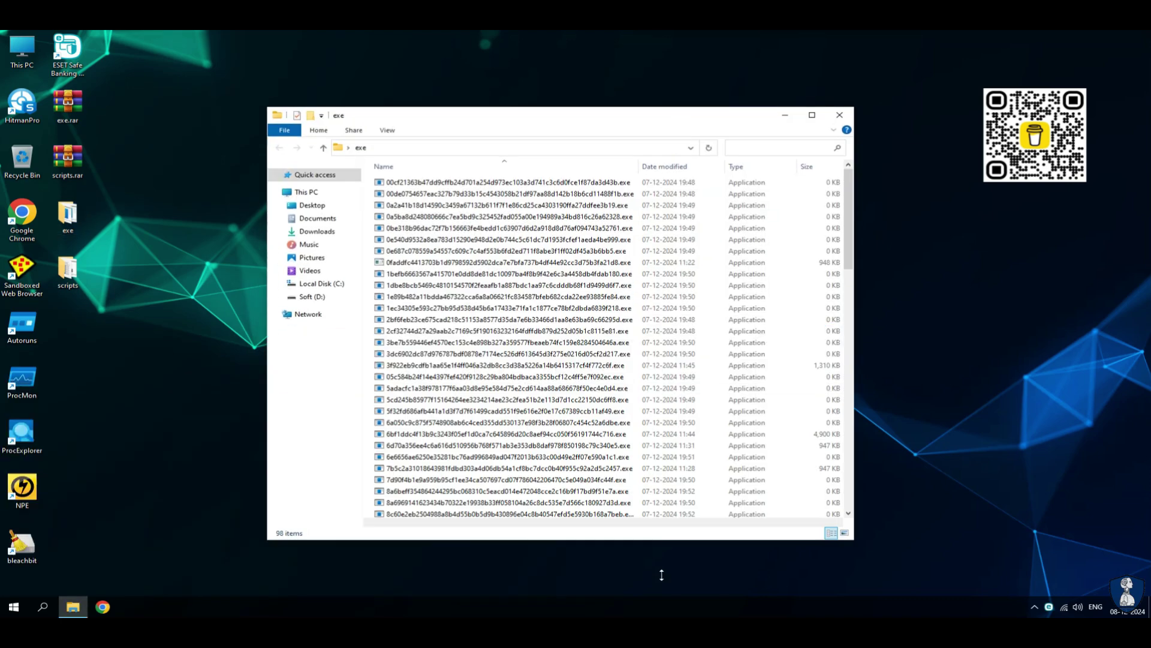
click(840, 115)
Step: Open the 11-file scripts folder and launch the .doc Word sample
double_click(68, 269)
drag(648, 117, 403, 124)
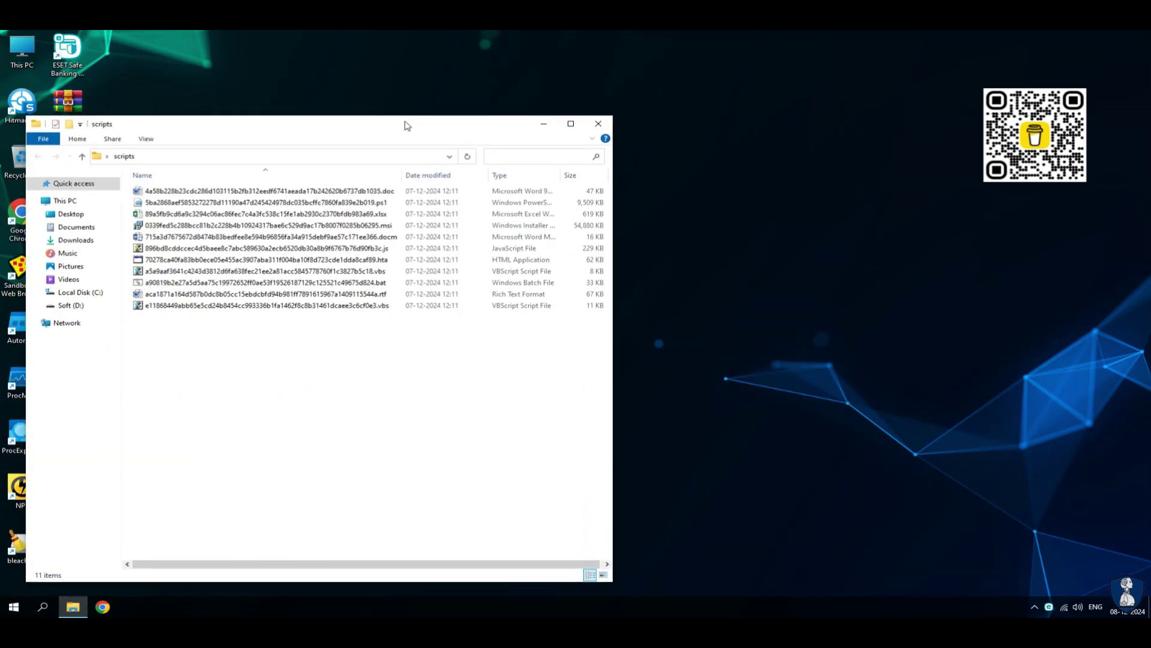
right_click(299, 186)
drag(329, 113, 322, 351)
click(453, 90)
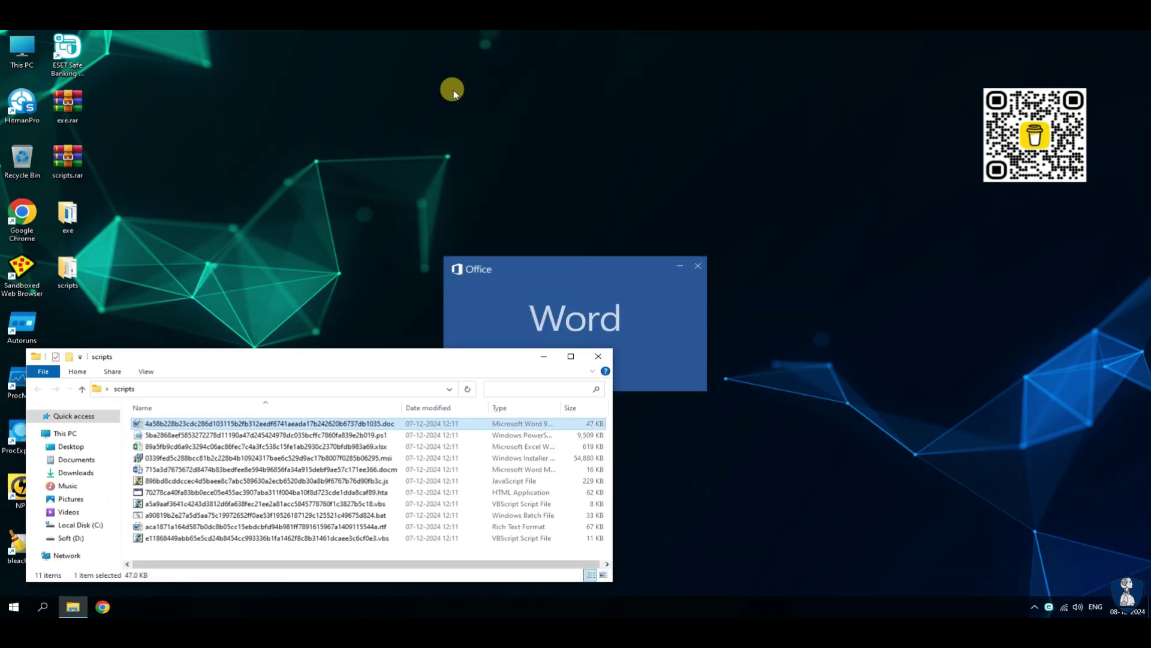
Step: Open Task Manager, close Word's missing-file error and delete the detected Word macro threat
right_click(699, 606)
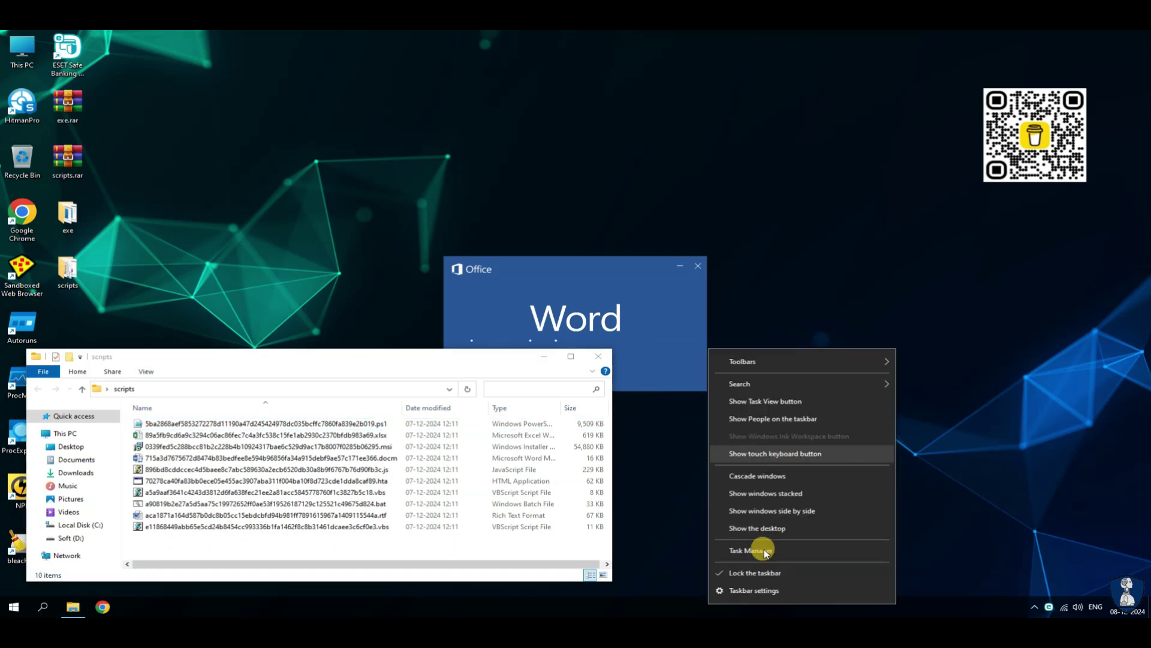
click(762, 547)
click(581, 350)
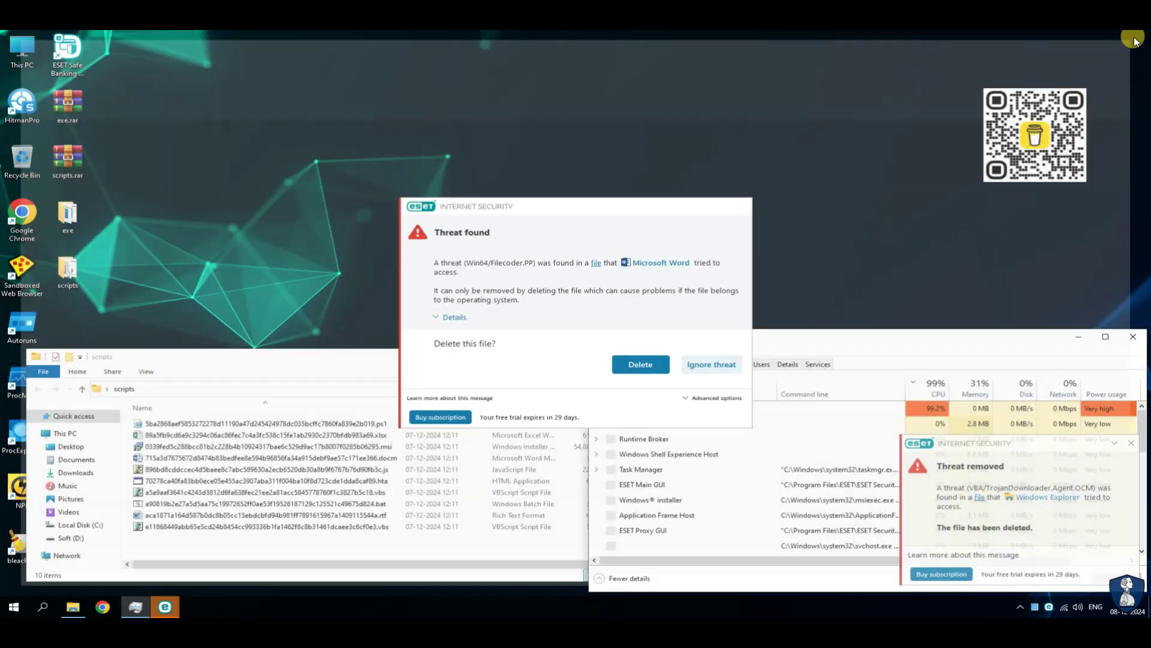
click(649, 369)
Step: Run the .ps1 sample with PowerShell so ESET blocks PowerShell/Agent.ASP
click(127, 178)
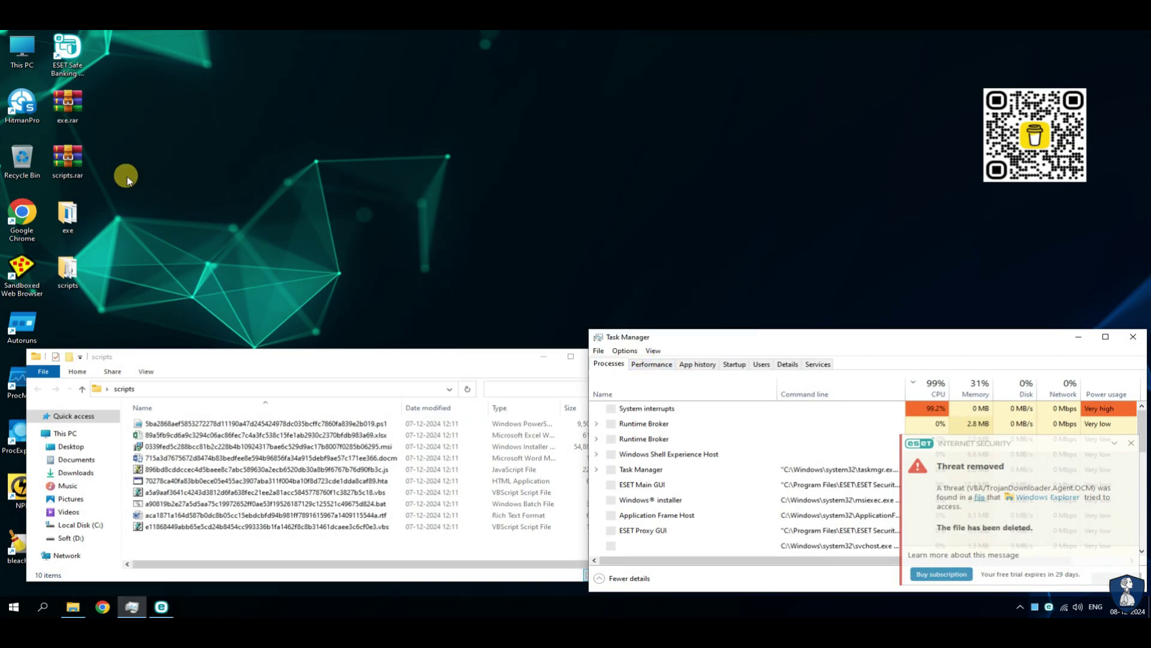
drag(315, 360, 291, 365)
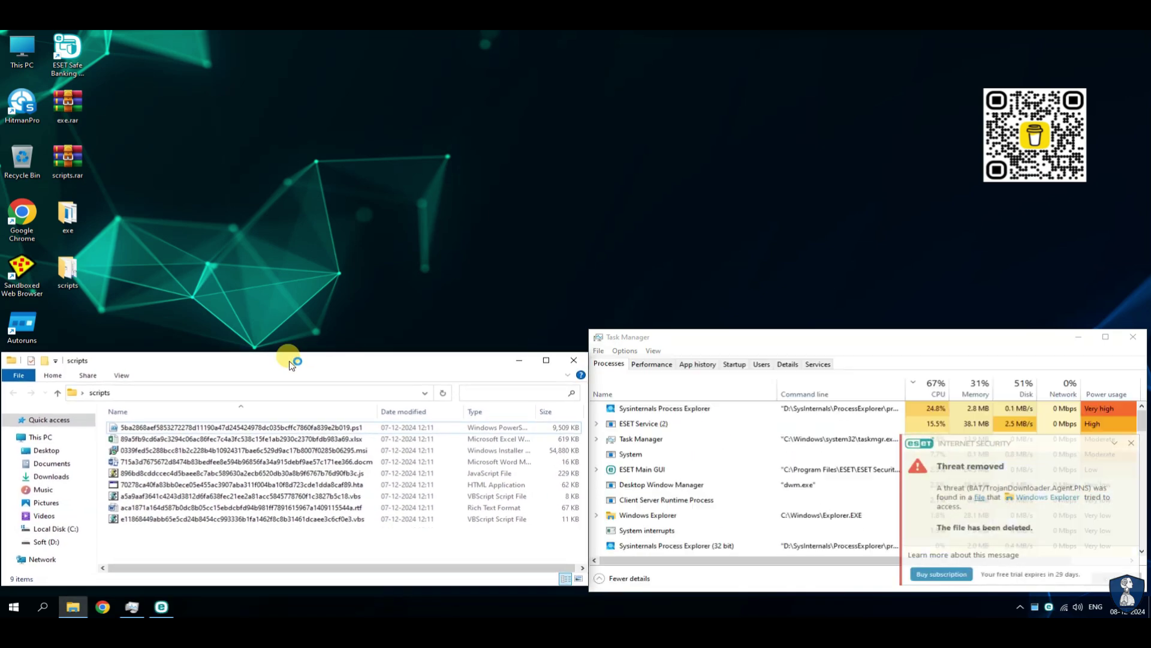
right_click(121, 428)
click(185, 175)
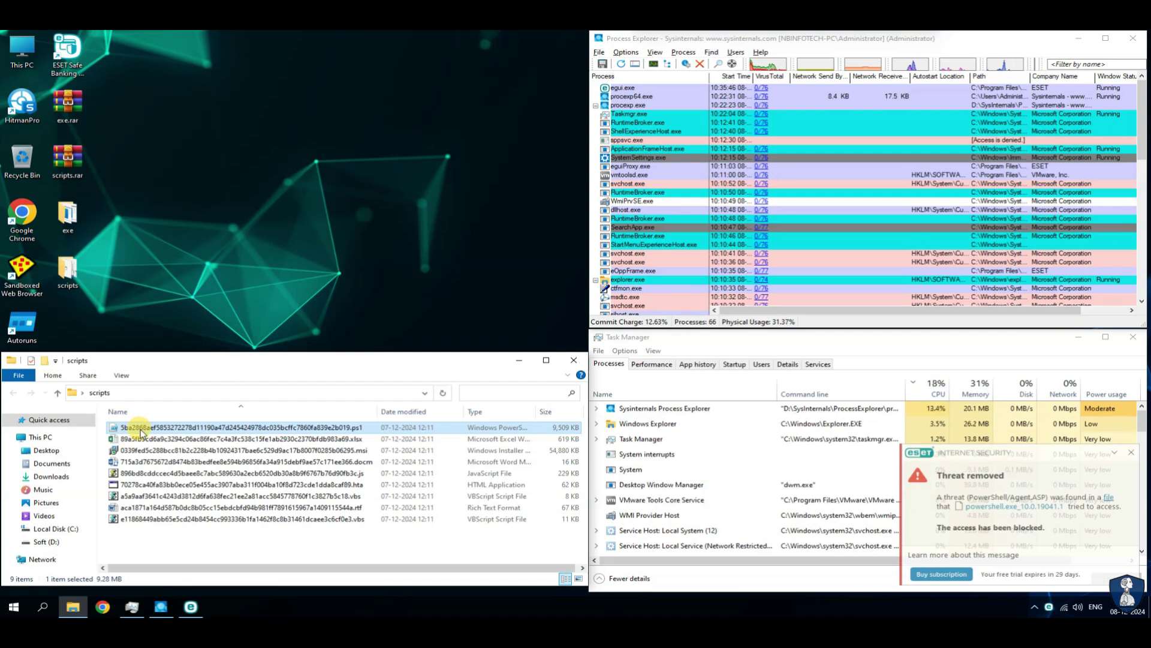
Step: Open the .xlsx Excel spreadsheet sample from the scripts folder
right_click(141, 432)
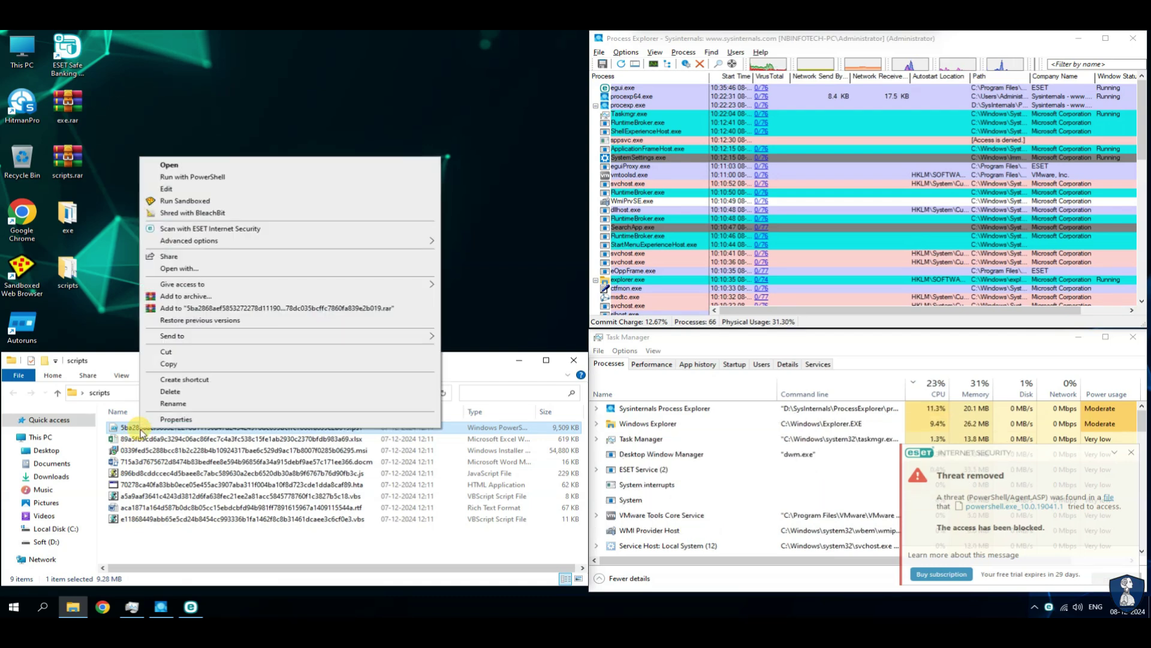
click(128, 438)
right_click(129, 438)
click(187, 174)
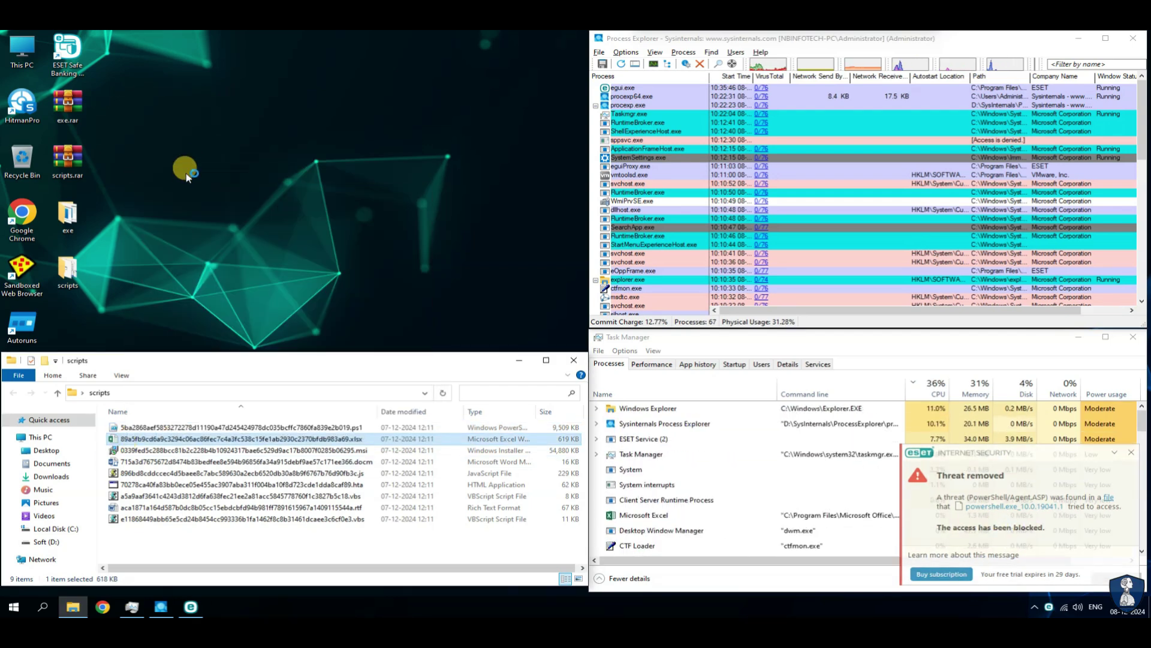
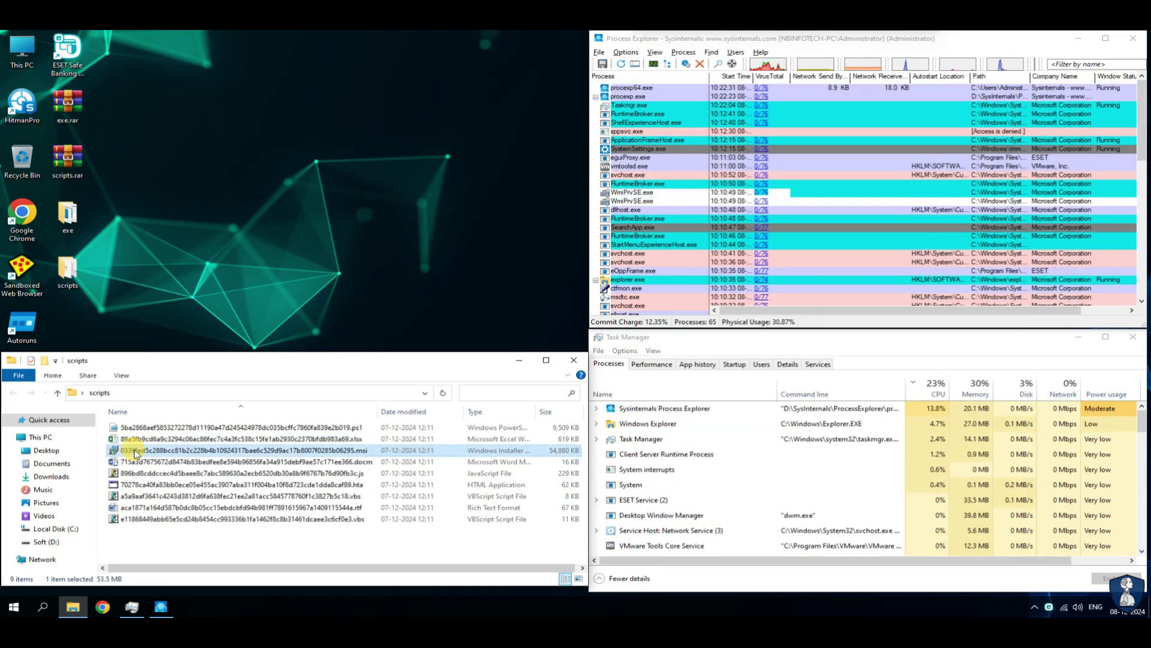
Step: Install the .msi sample from the scripts folder until ESET deletes the Win64/Kryptik.ERI threat
right_click(126, 449)
click(182, 175)
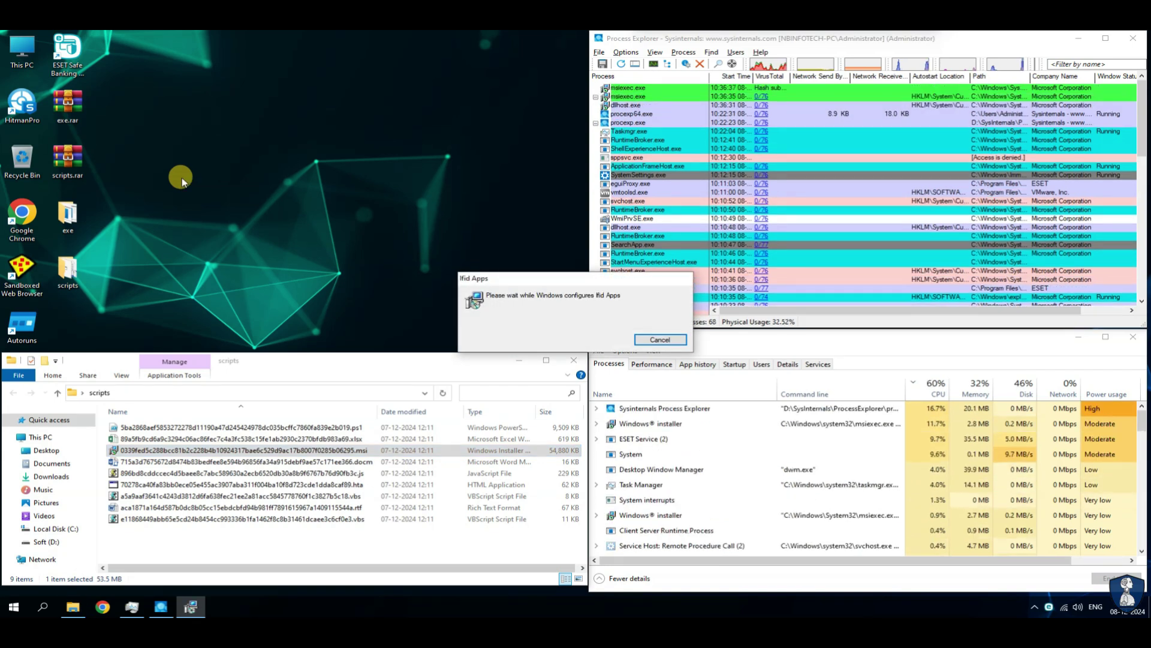
click(674, 341)
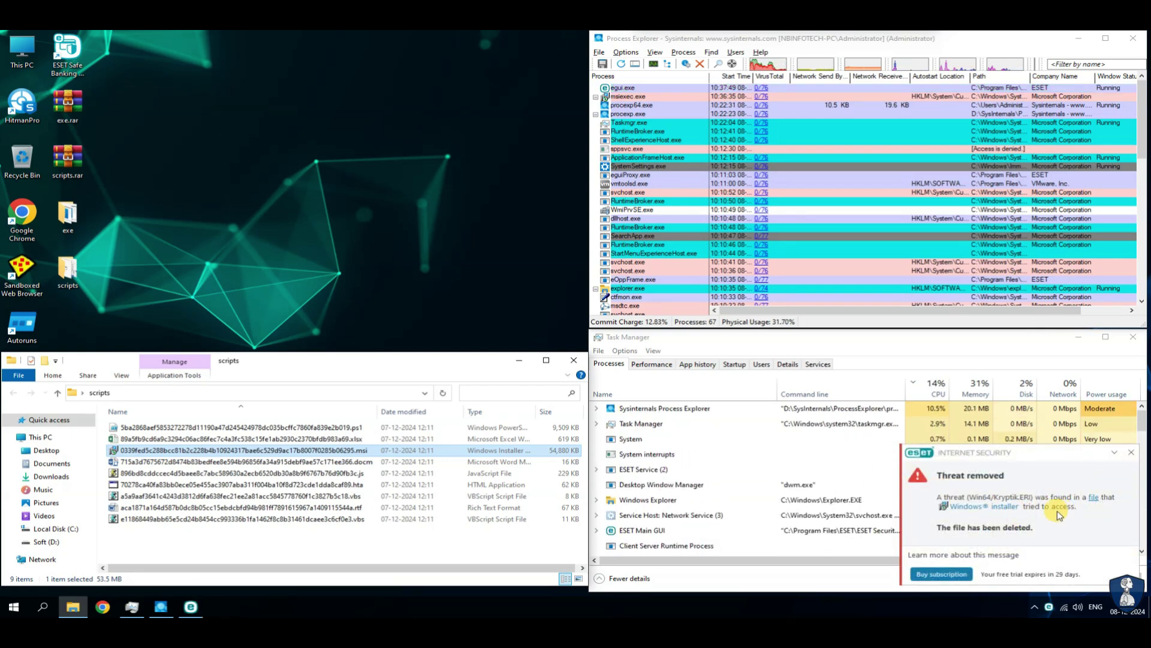
Step: Open the .docm sample in Word, enable its macros, and close ESET's blocked-address notice
click(126, 462)
right_click(123, 463)
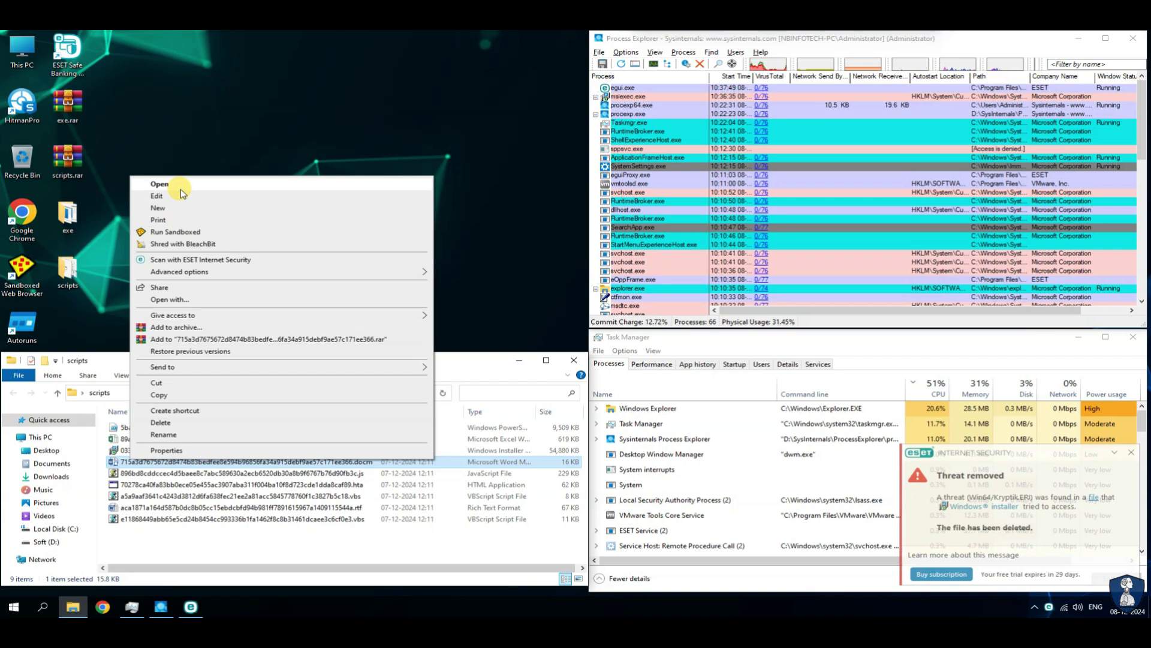
click(180, 189)
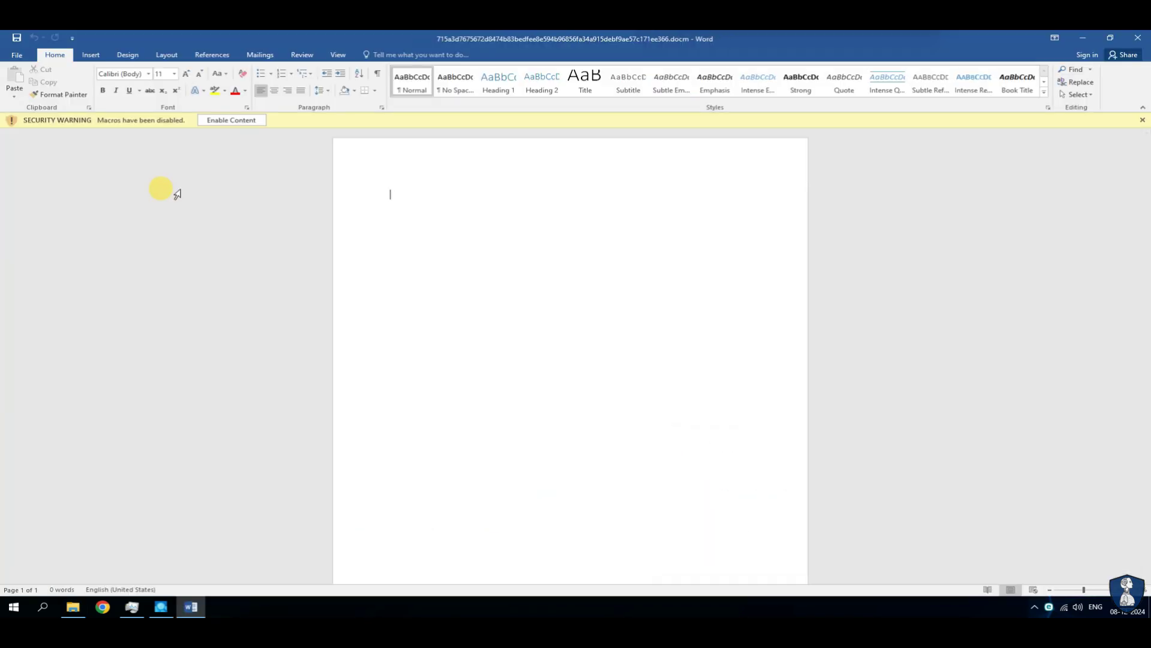
click(233, 121)
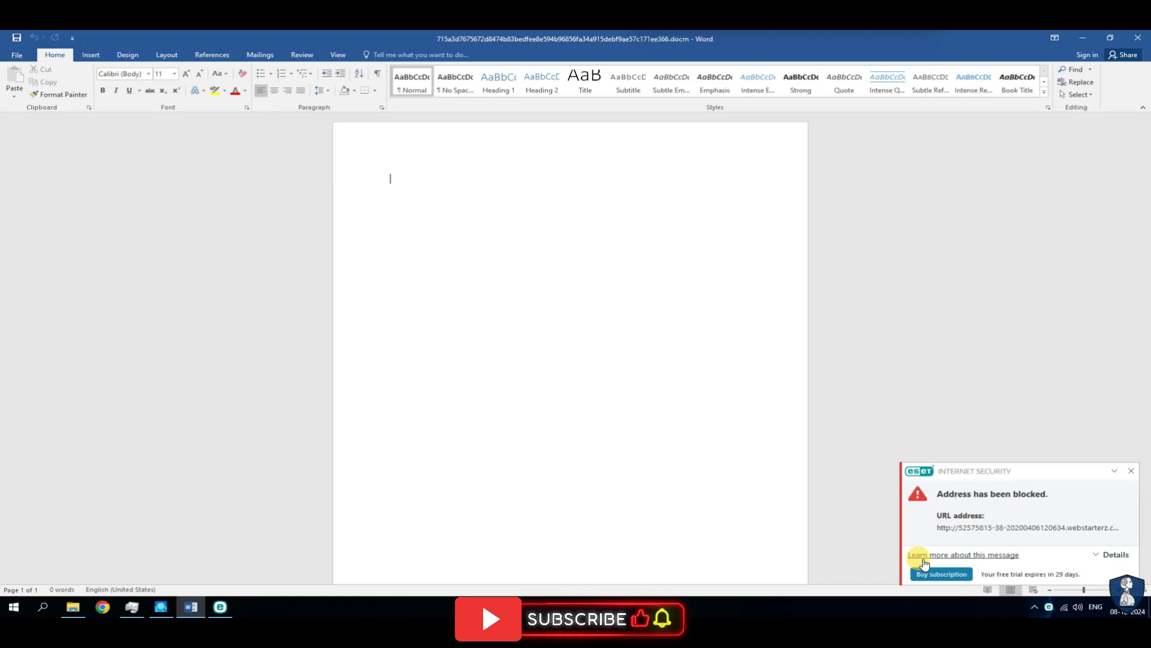
click(1132, 472)
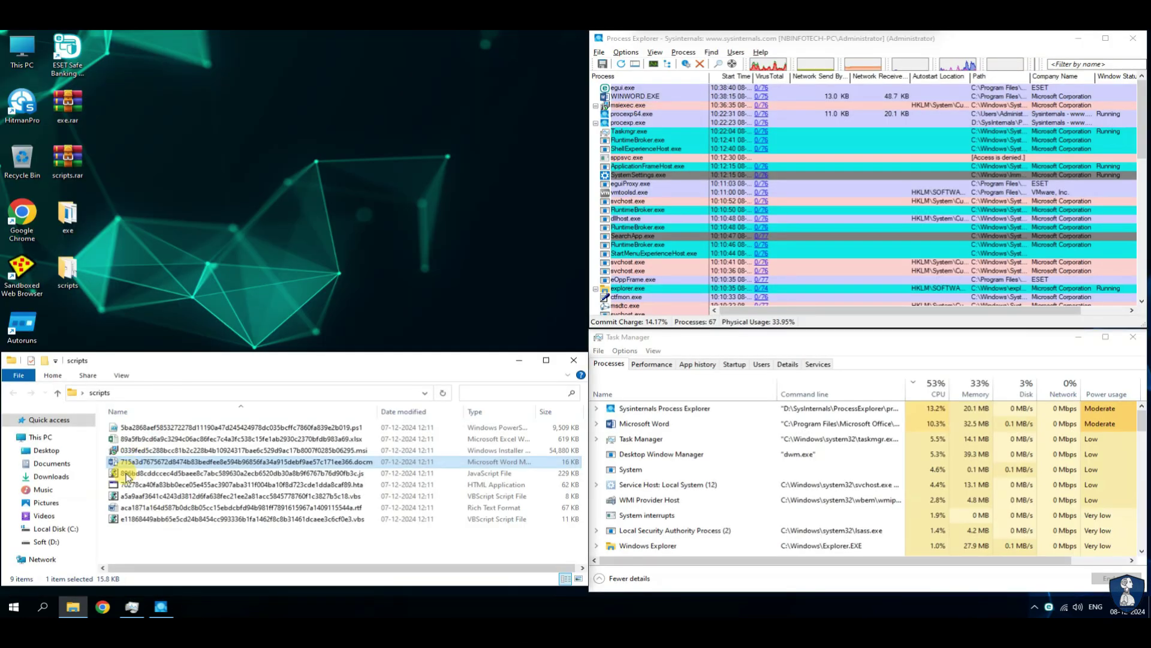
Step: Run the .js sample, which ESET deletes, then open the .hta sample and allow its scripts
right_click(128, 472)
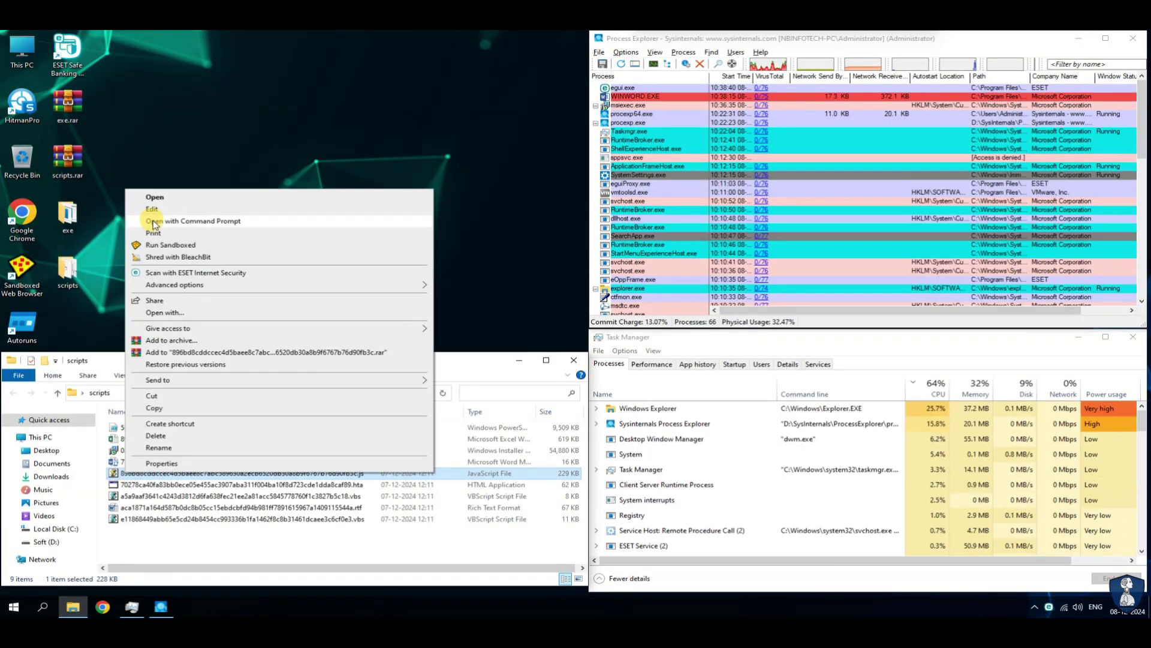
click(157, 198)
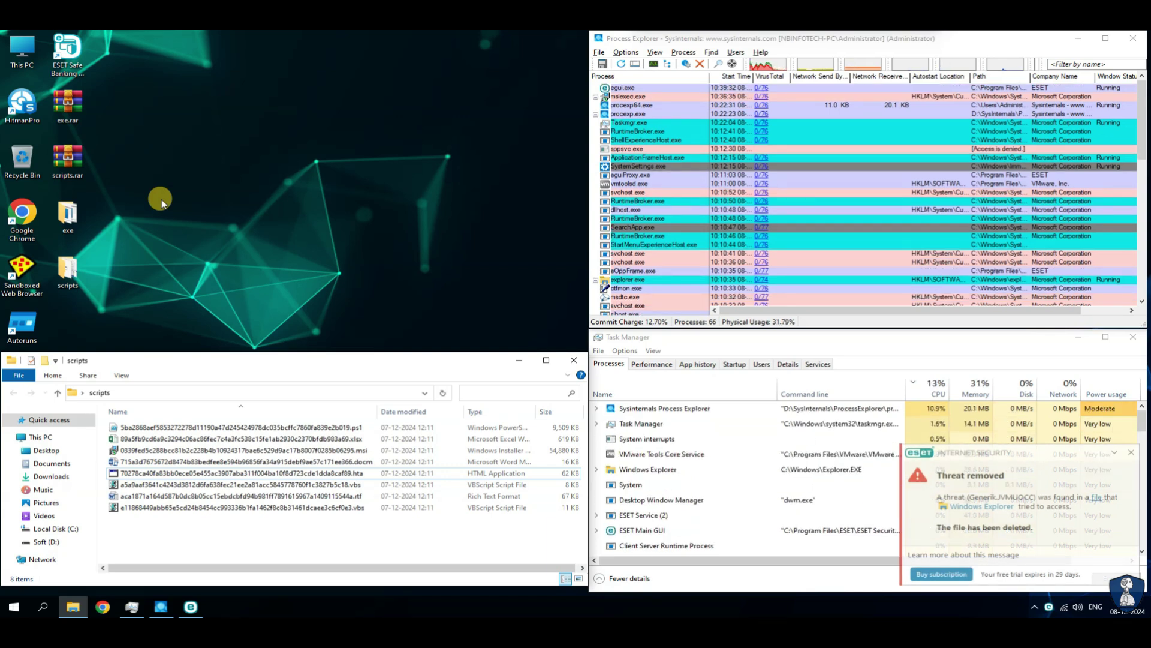
right_click(117, 474)
click(178, 233)
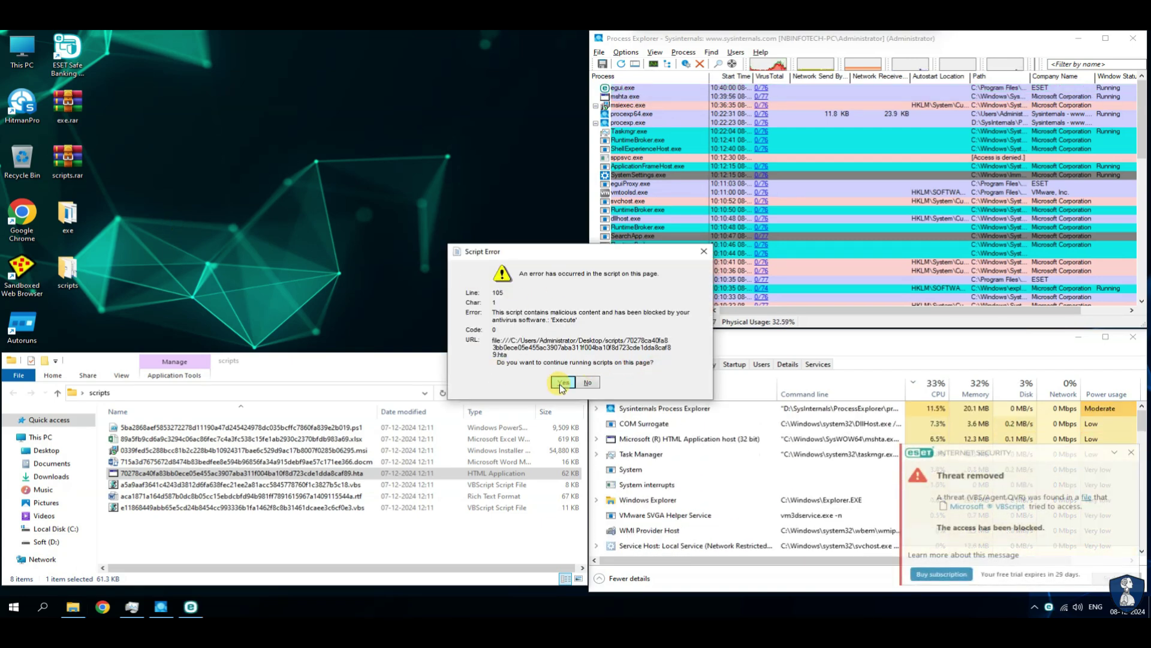
click(563, 382)
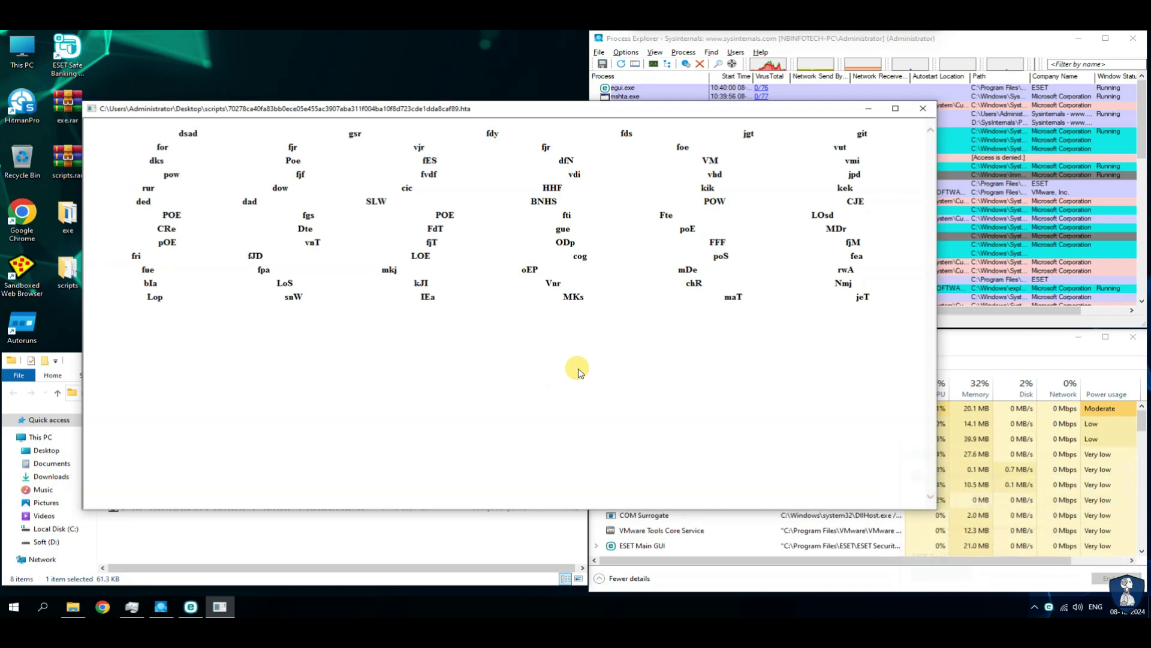
Step: Close the HTA random-words window and run the .vbs sample
click(922, 108)
right_click(130, 487)
click(167, 208)
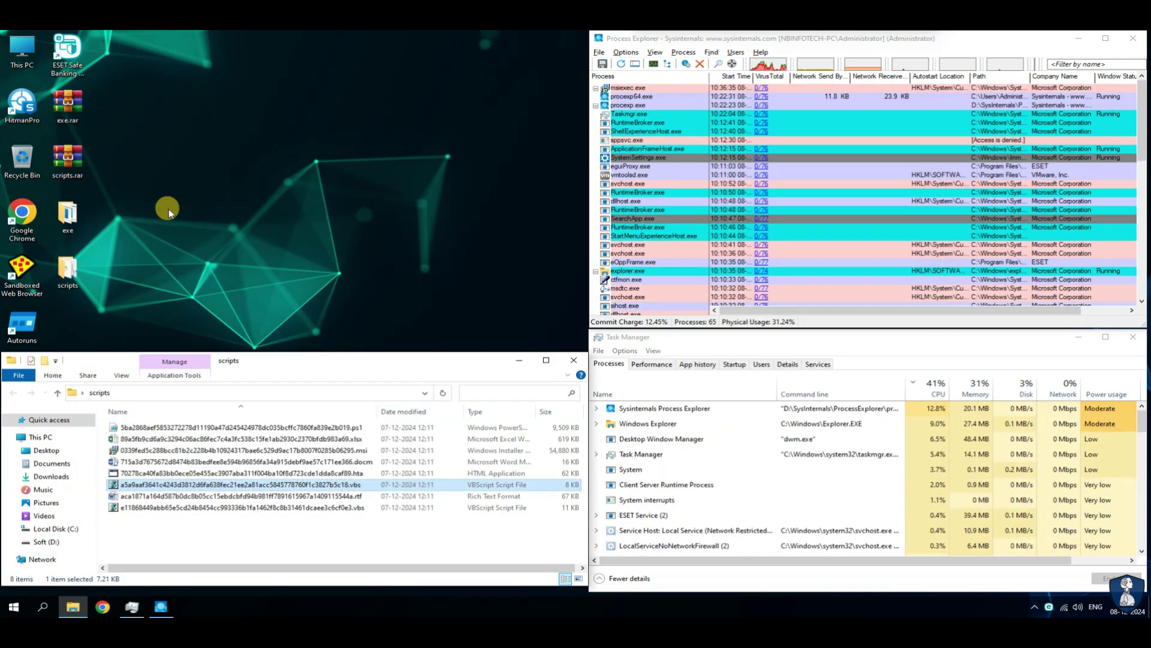
Step: Open the .rtf sample in Word and acknowledge that Word cannot open it
right_click(139, 496)
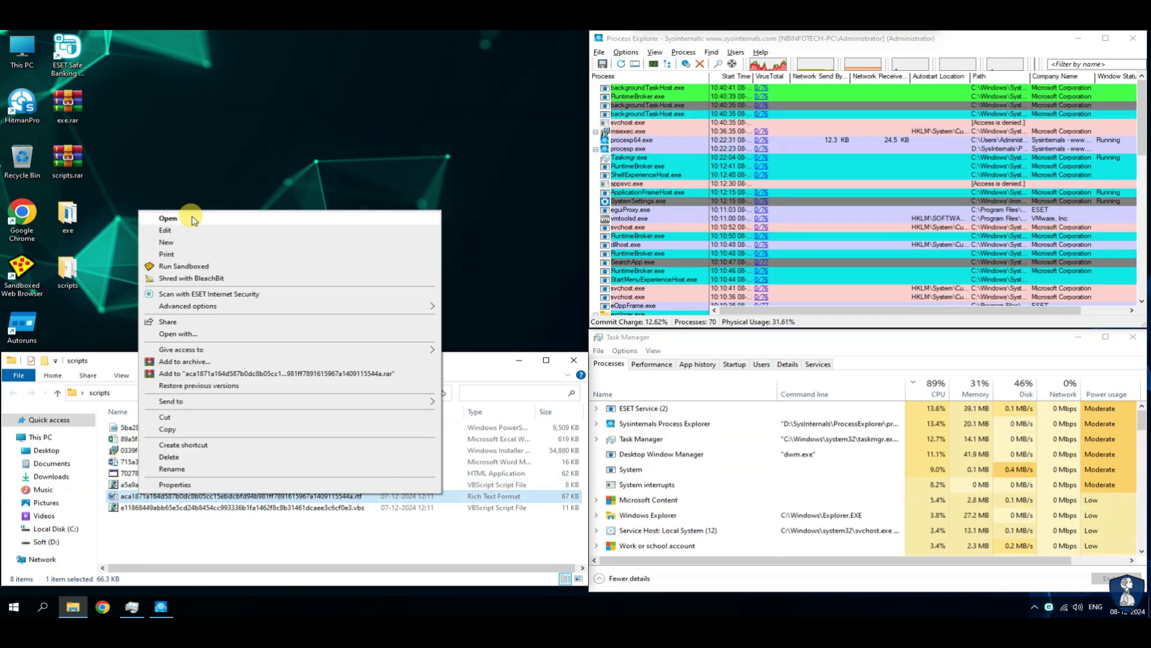
click(192, 217)
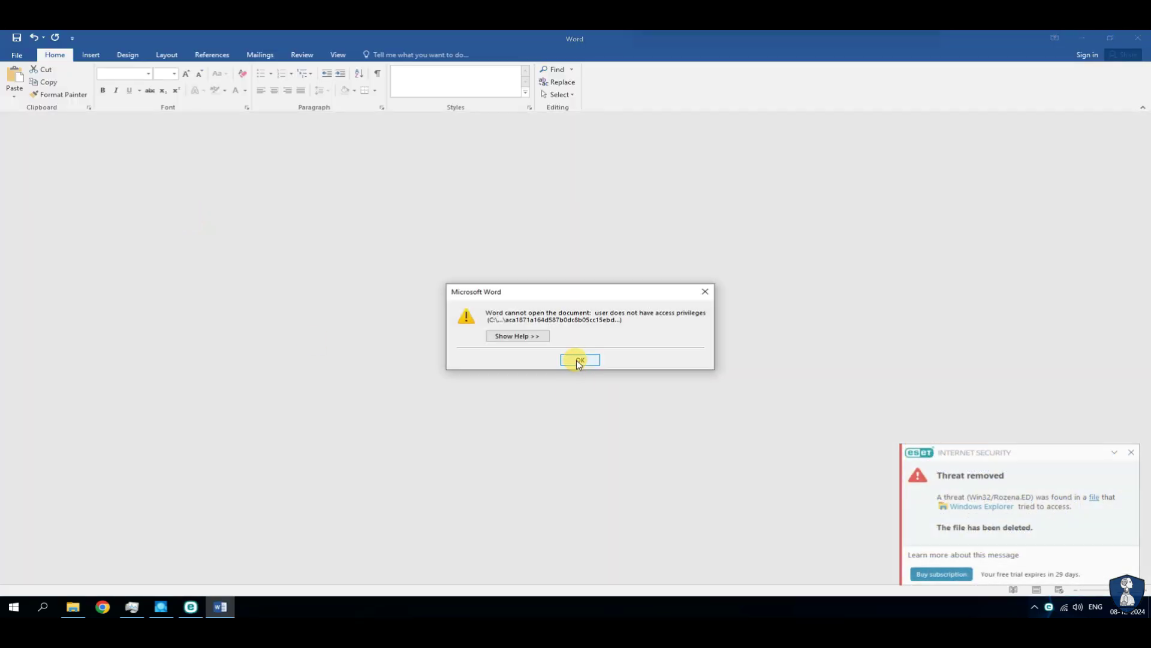
click(578, 361)
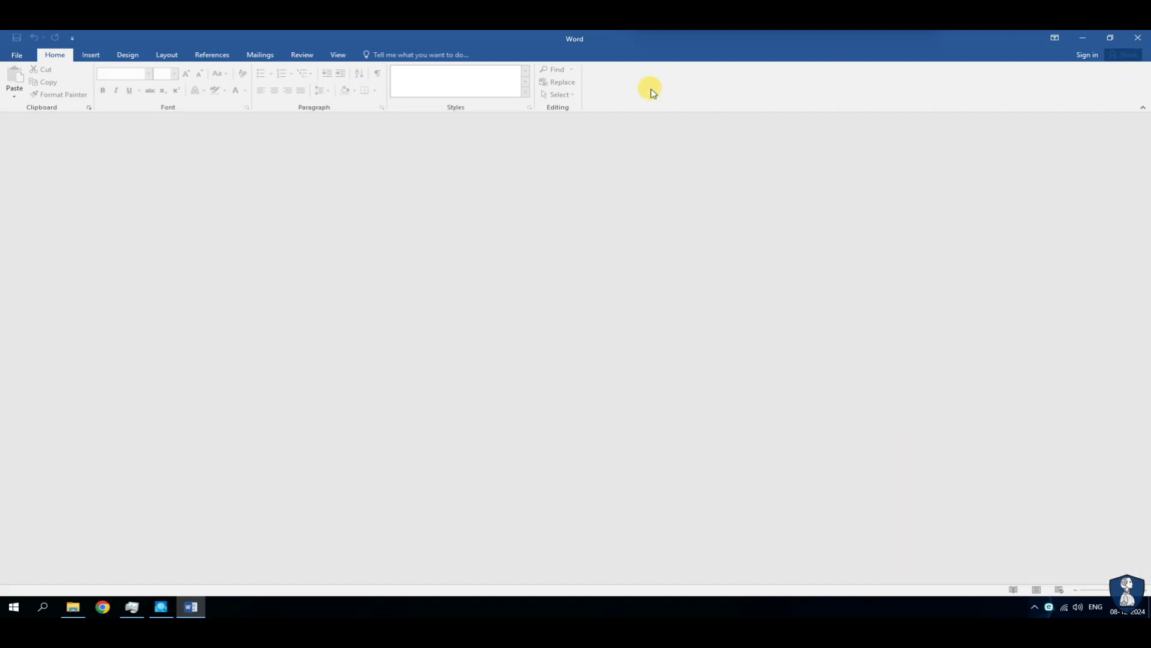
Step: Close Word and run the remaining .vbs sample
click(1138, 39)
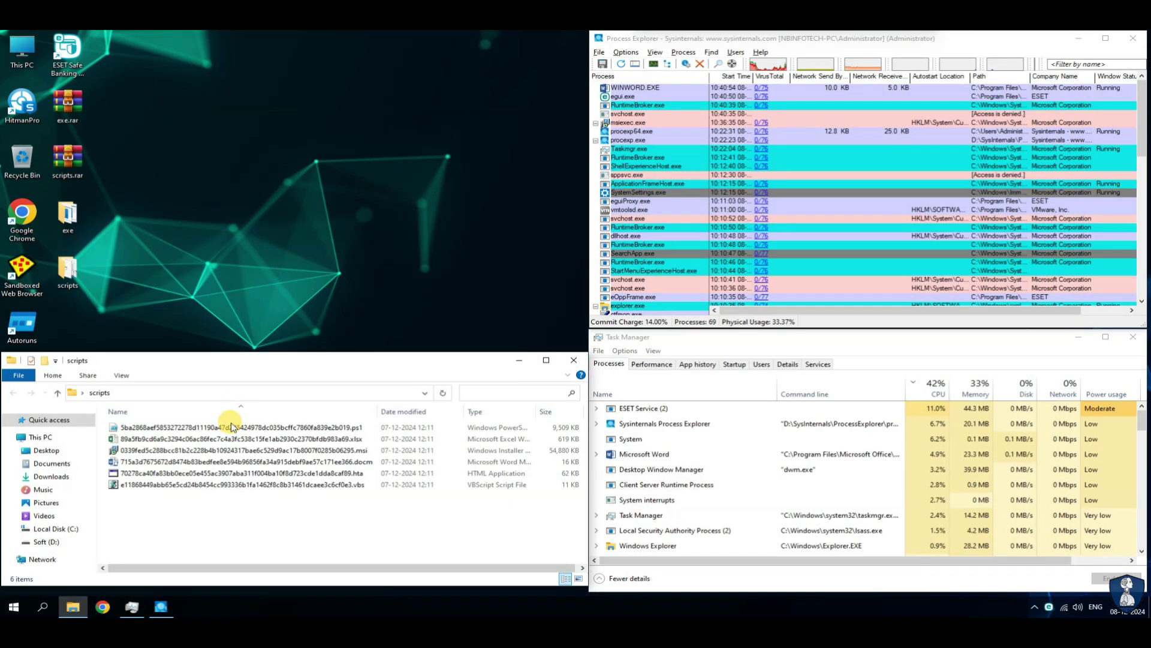
click(134, 483)
right_click(134, 483)
click(179, 214)
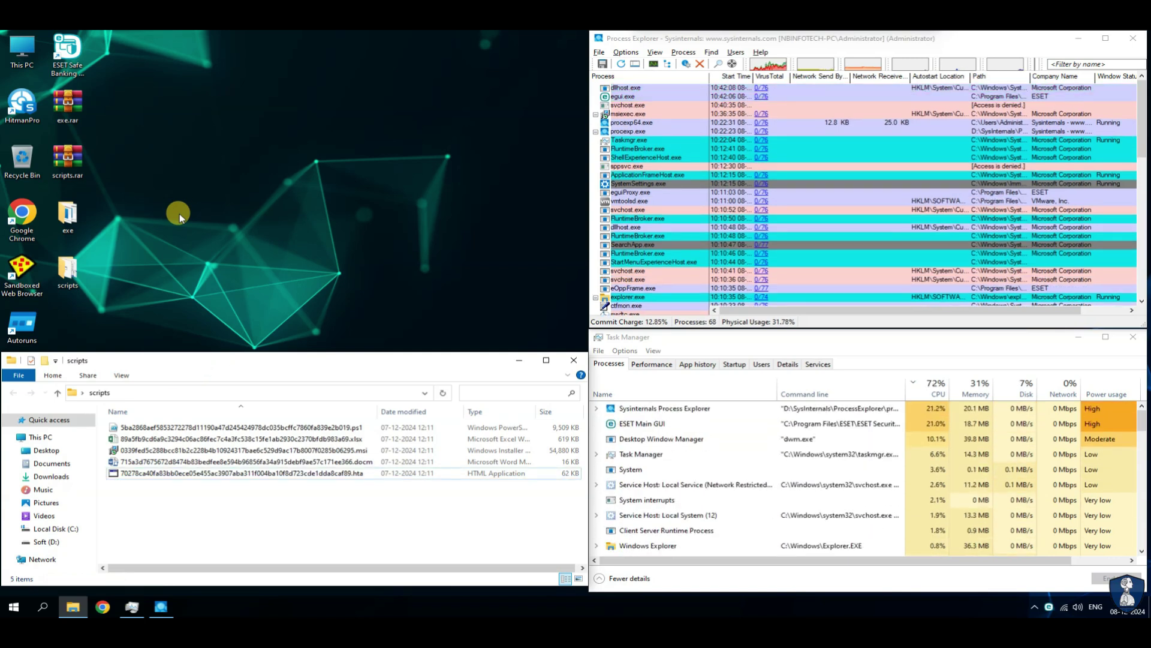
Step: Scan the scripts folder with ESET, dismiss the 3 cleaned detections, and close ESET
right_click(69, 271)
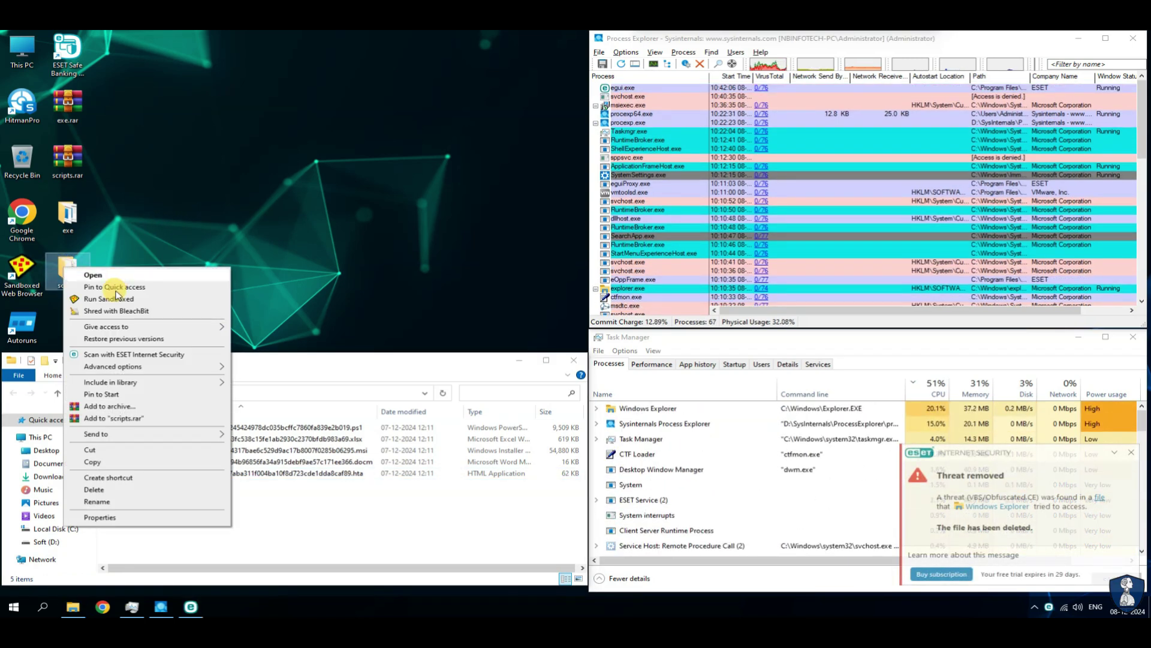
click(114, 291)
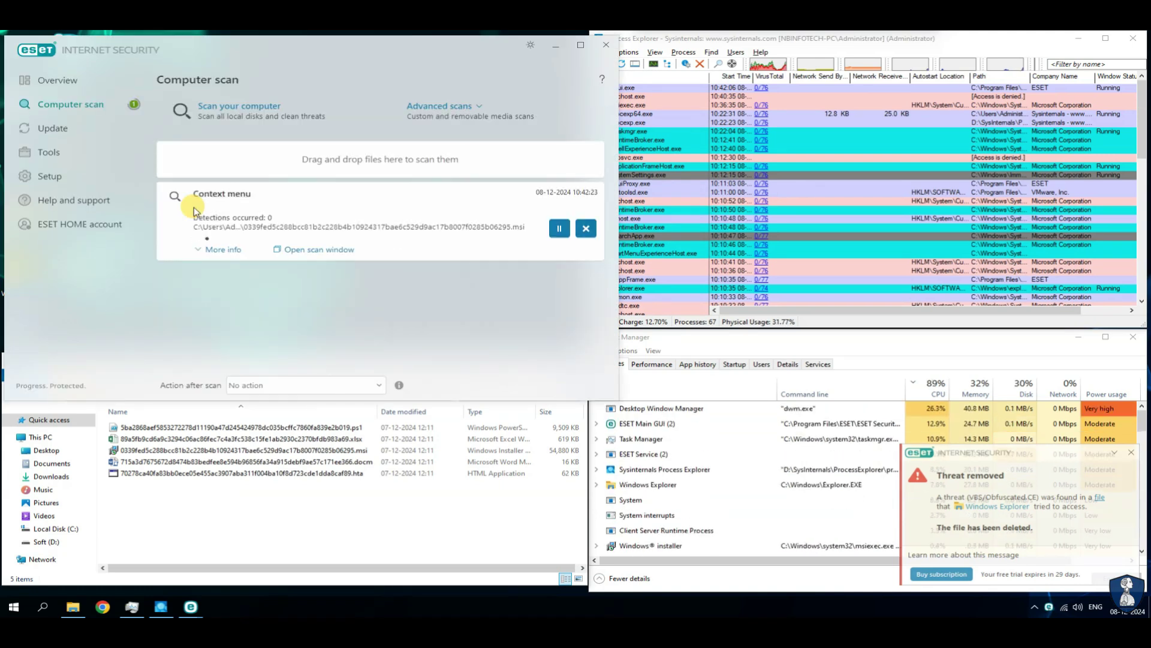
click(204, 252)
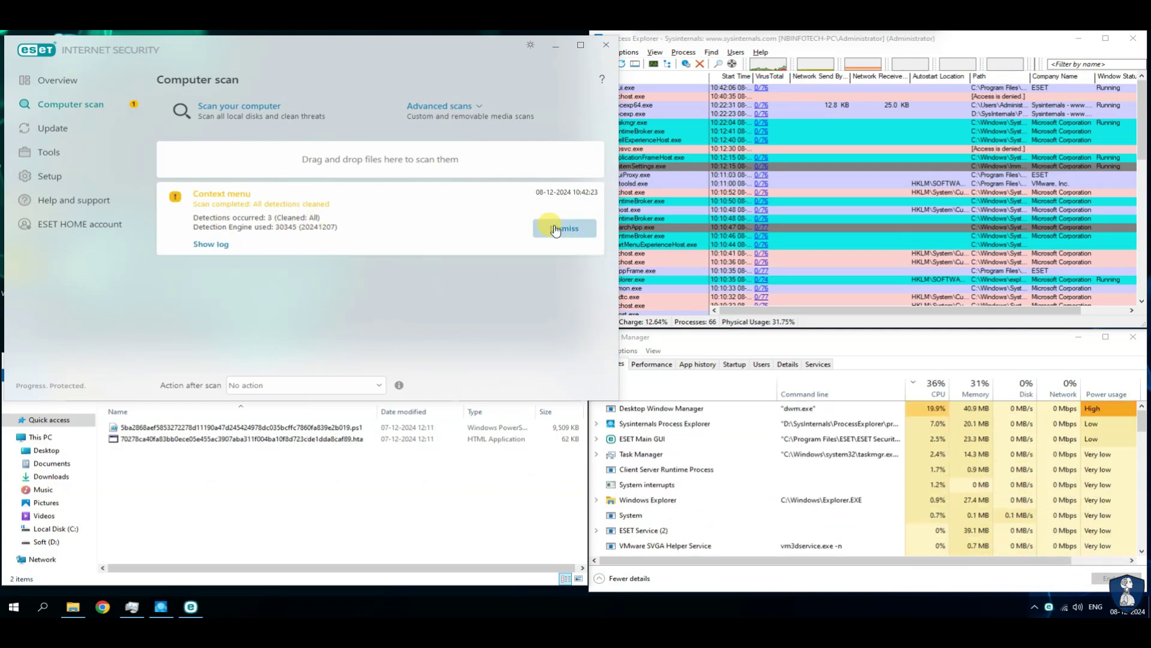
click(556, 229)
click(606, 45)
Step: Close the scripts folder and accept the Norton Power Eraser usage agreement
click(574, 359)
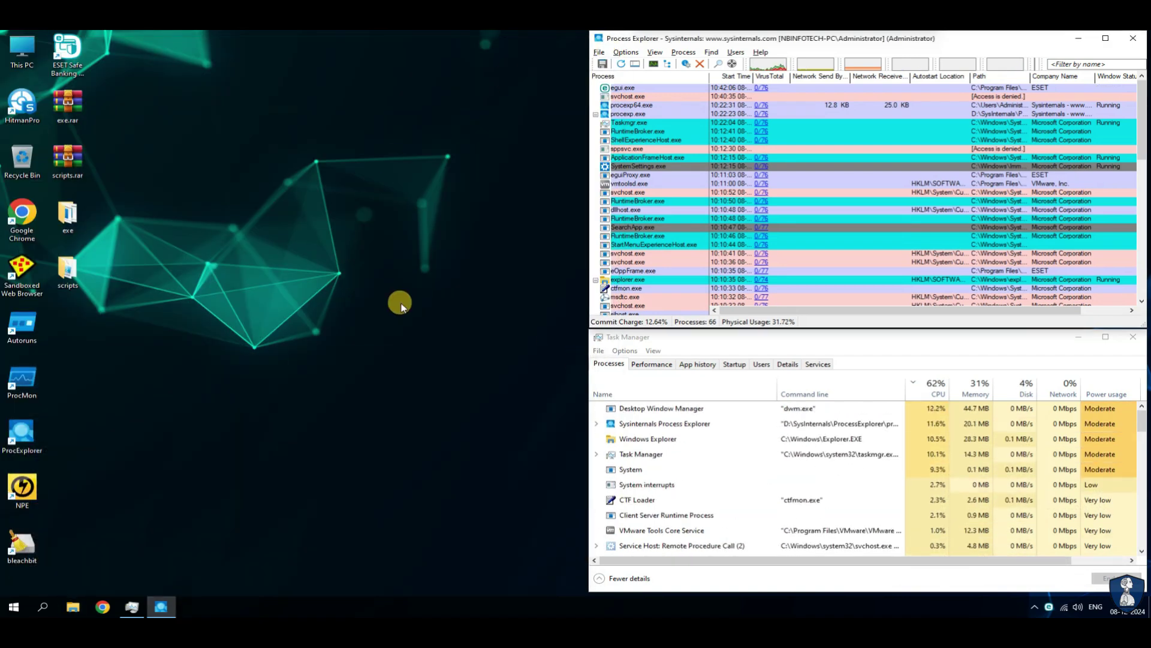
right_click(398, 303)
click(223, 343)
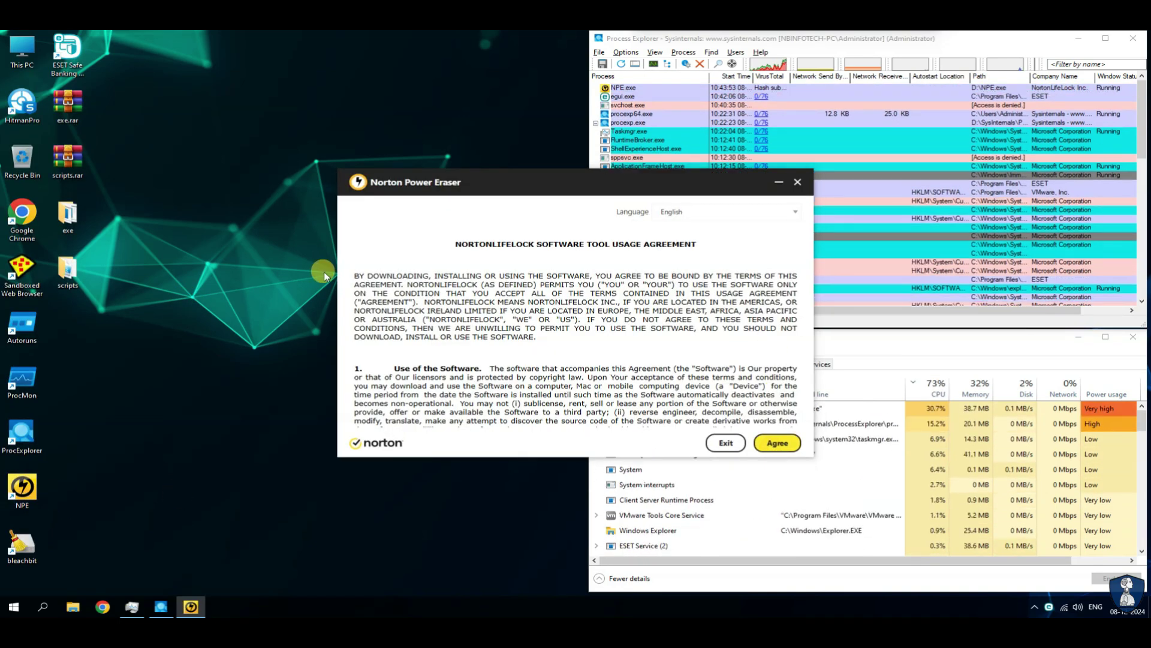
key(Return)
drag(517, 182, 304, 170)
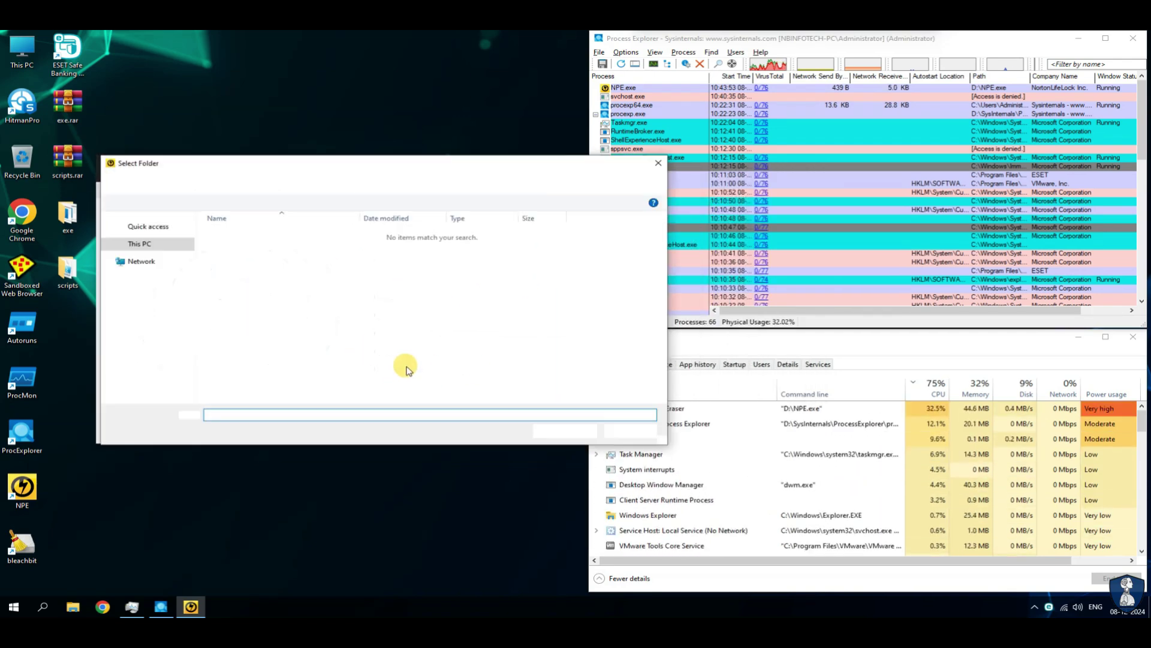
Step: Scan the Desktop scripts folder with Norton Power Eraser and repair its threat with a restart
click(137, 257)
click(226, 247)
key(Return)
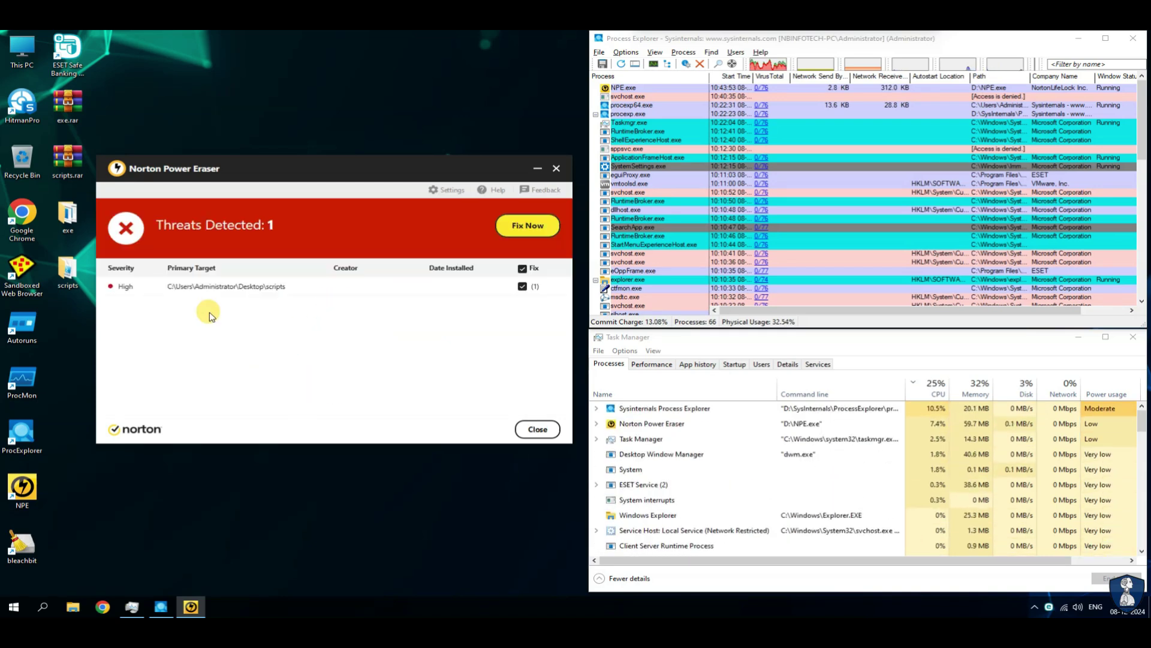
click(367, 288)
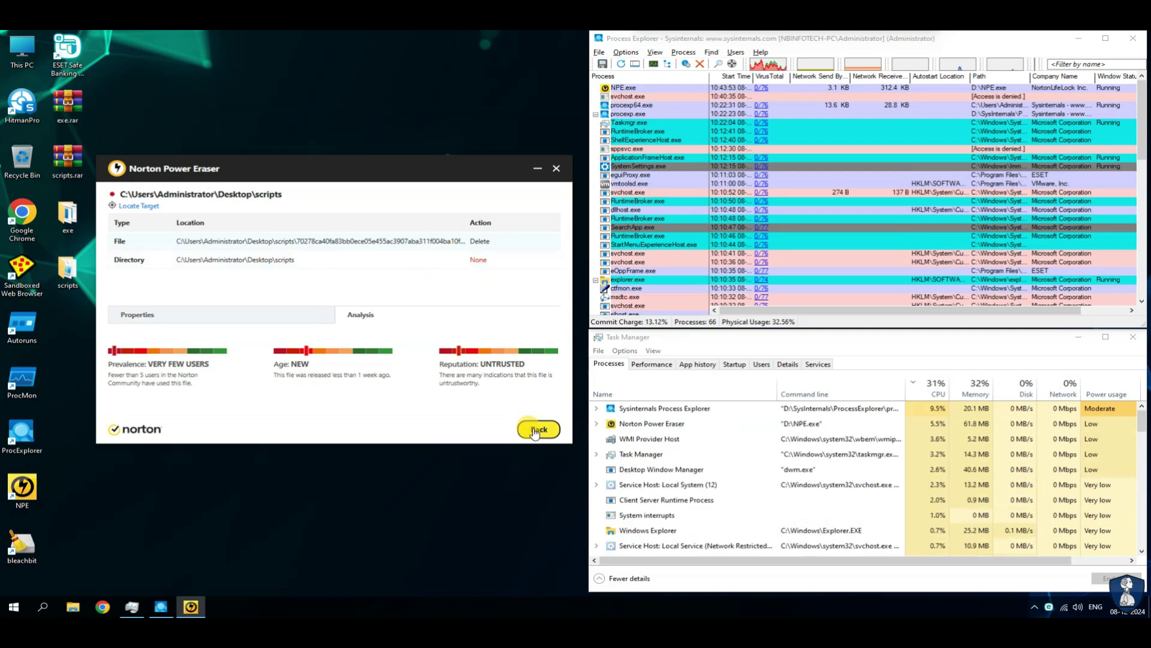
click(539, 429)
click(524, 228)
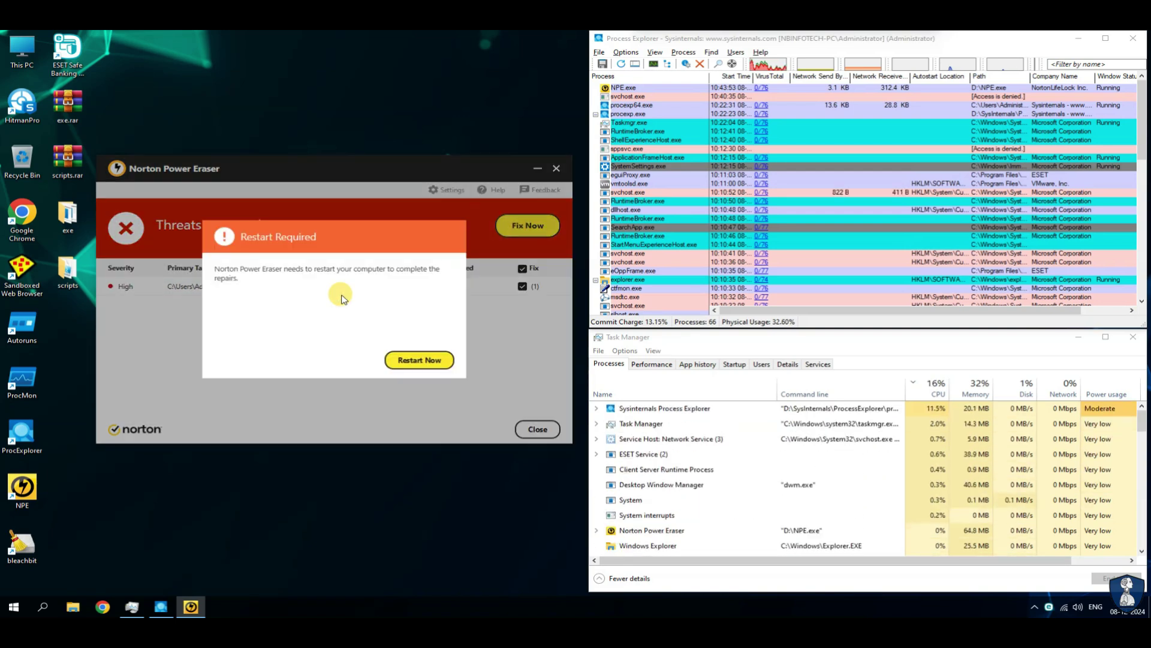
click(414, 360)
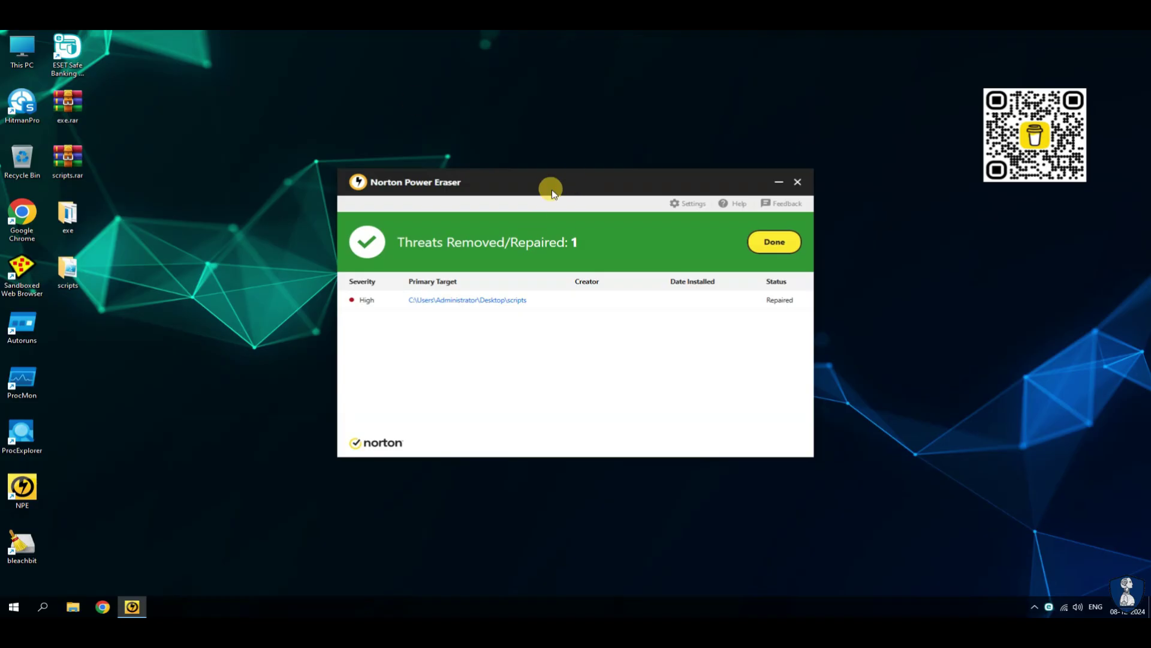
click(777, 244)
Step: Start a Norton Power Eraser folder scan of Desktop\exe
double_click(67, 271)
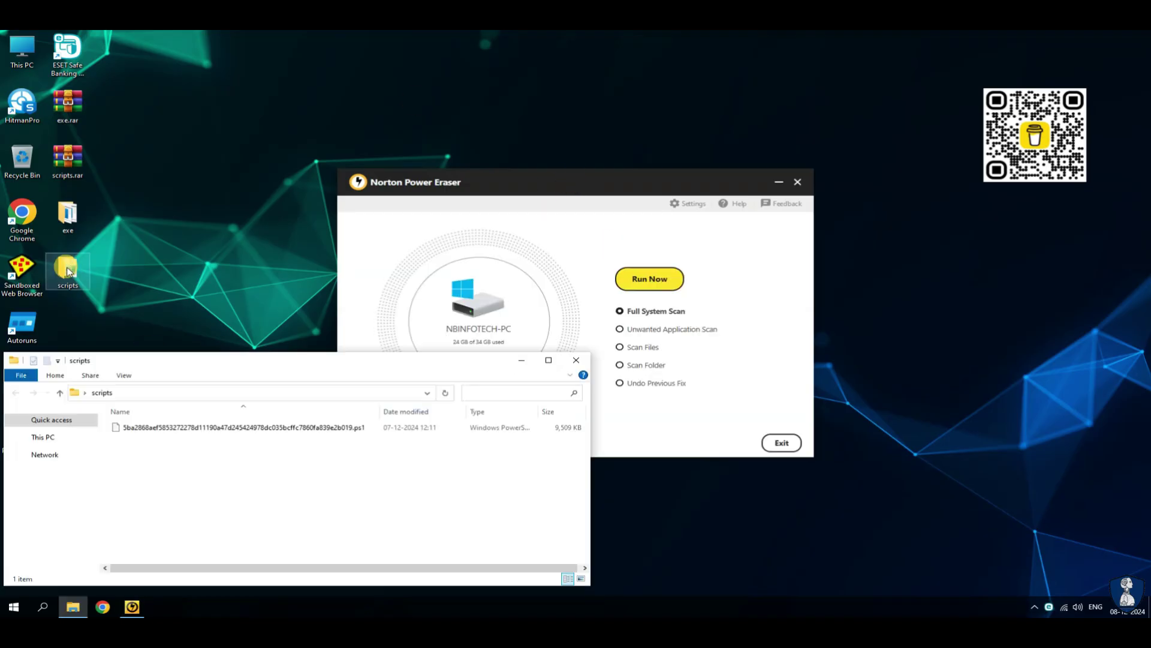
click(576, 360)
click(642, 278)
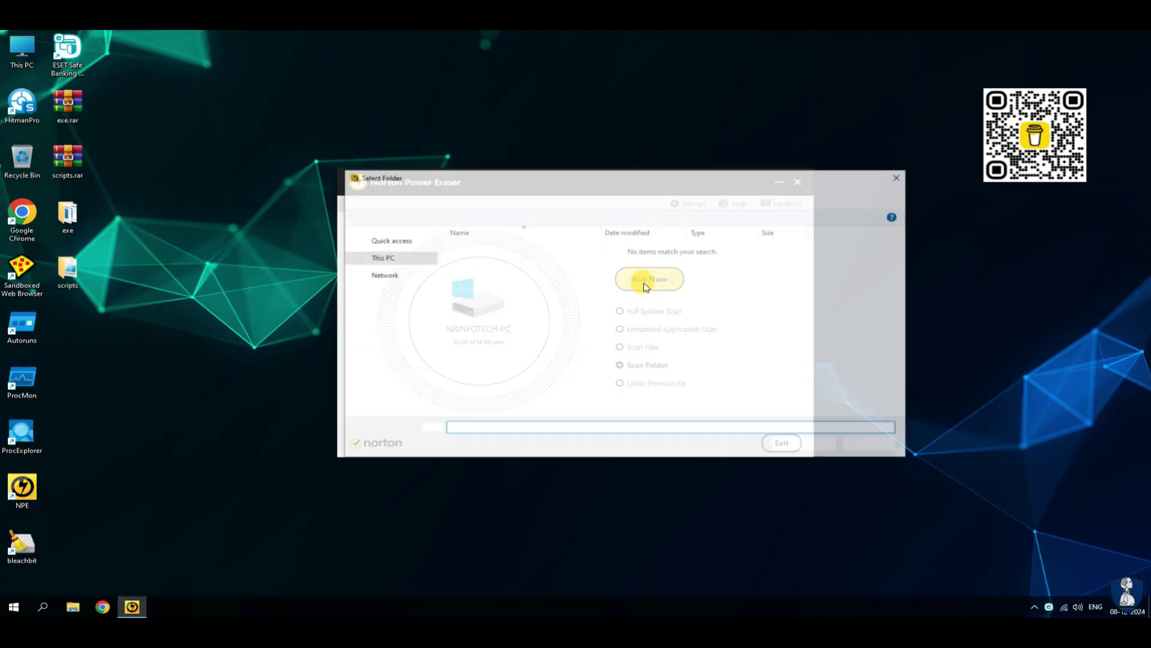
click(475, 193)
click(462, 247)
click(804, 442)
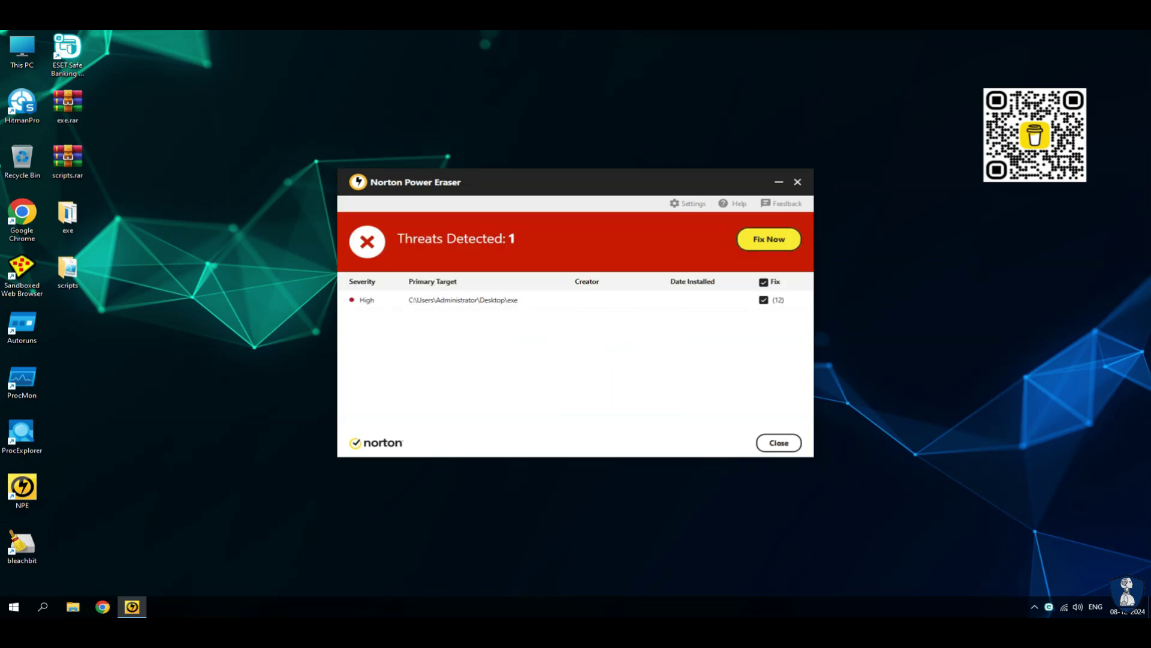
Step: Fix the high-severity threat in exe, accept the restart, review removed files, and exit Norton
click(495, 304)
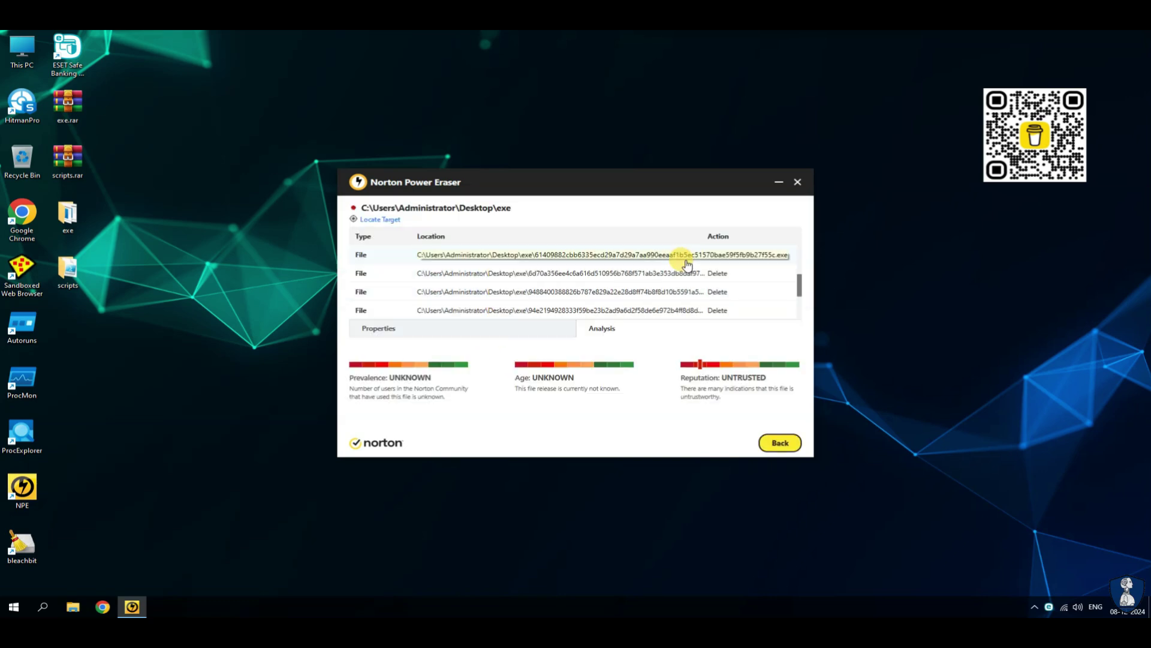
click(777, 442)
click(768, 239)
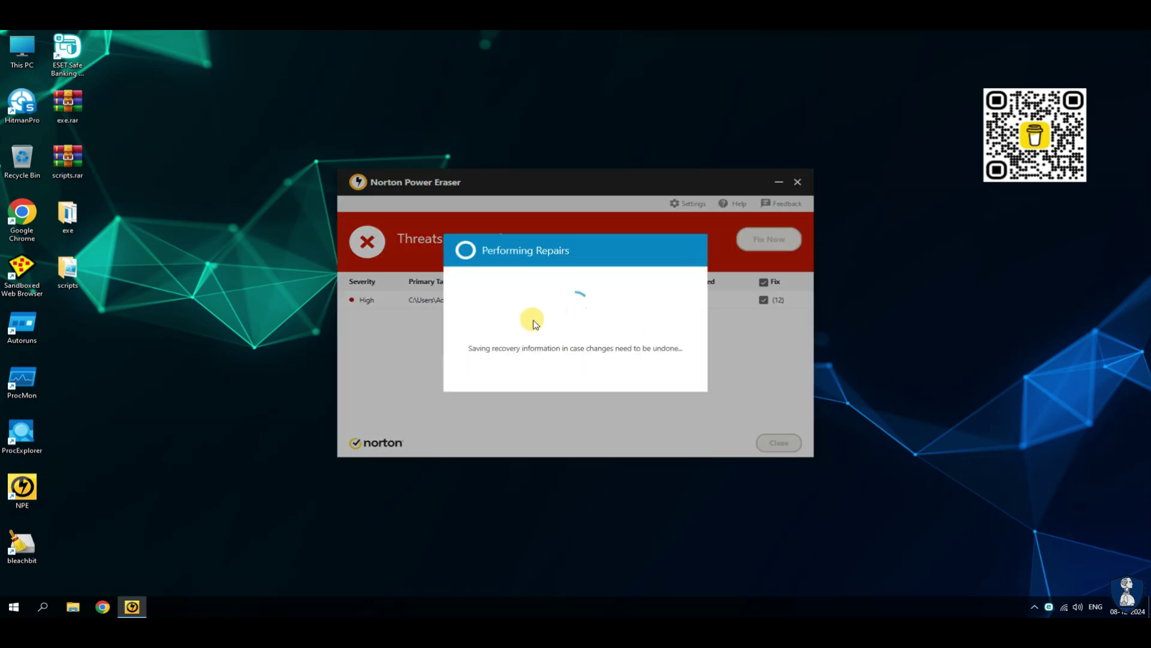
key(Return)
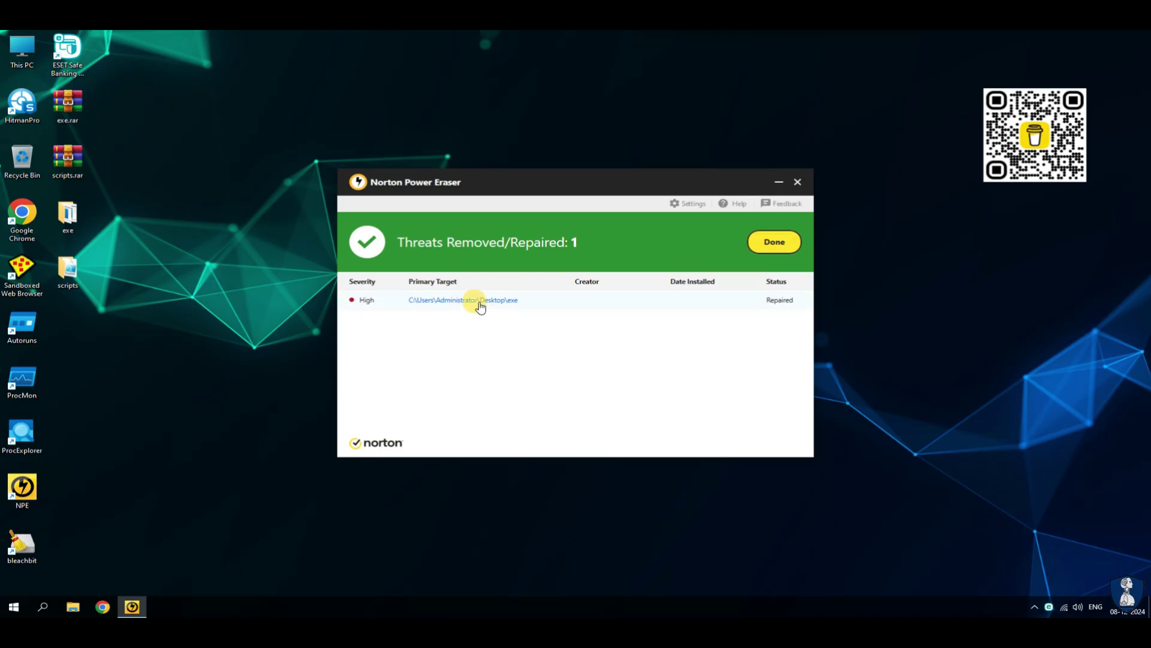
click(480, 303)
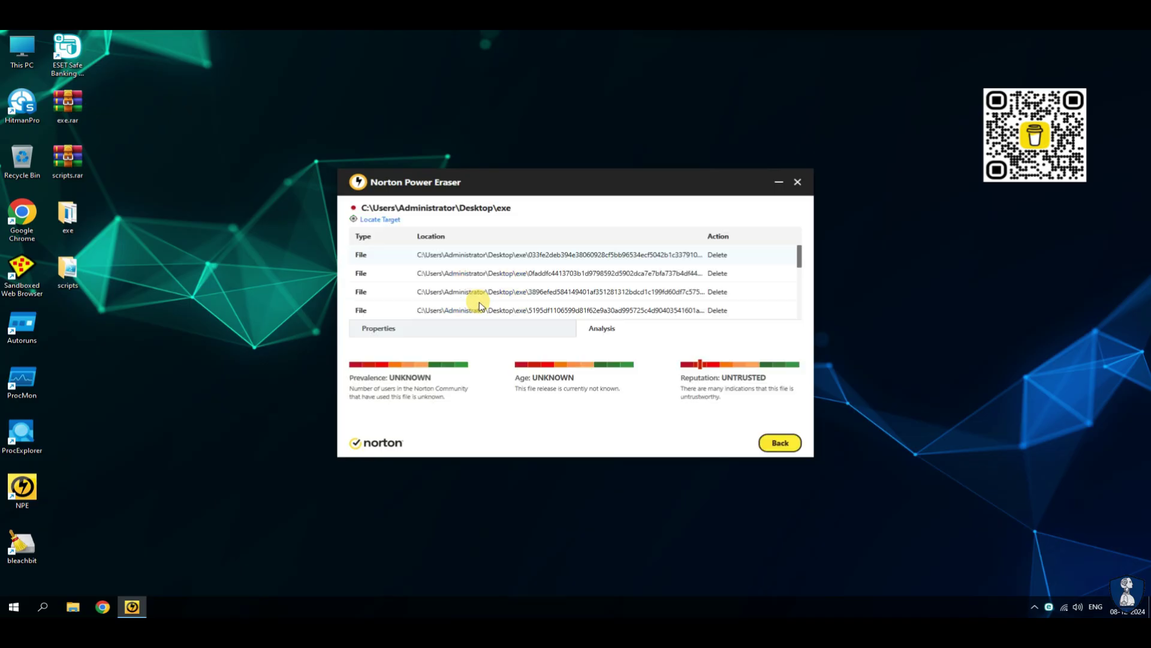
click(780, 442)
click(773, 242)
click(780, 442)
right_click(1049, 609)
Step: Set up an ESET Custom scan from Computer scan > Advanced scans
click(1048, 480)
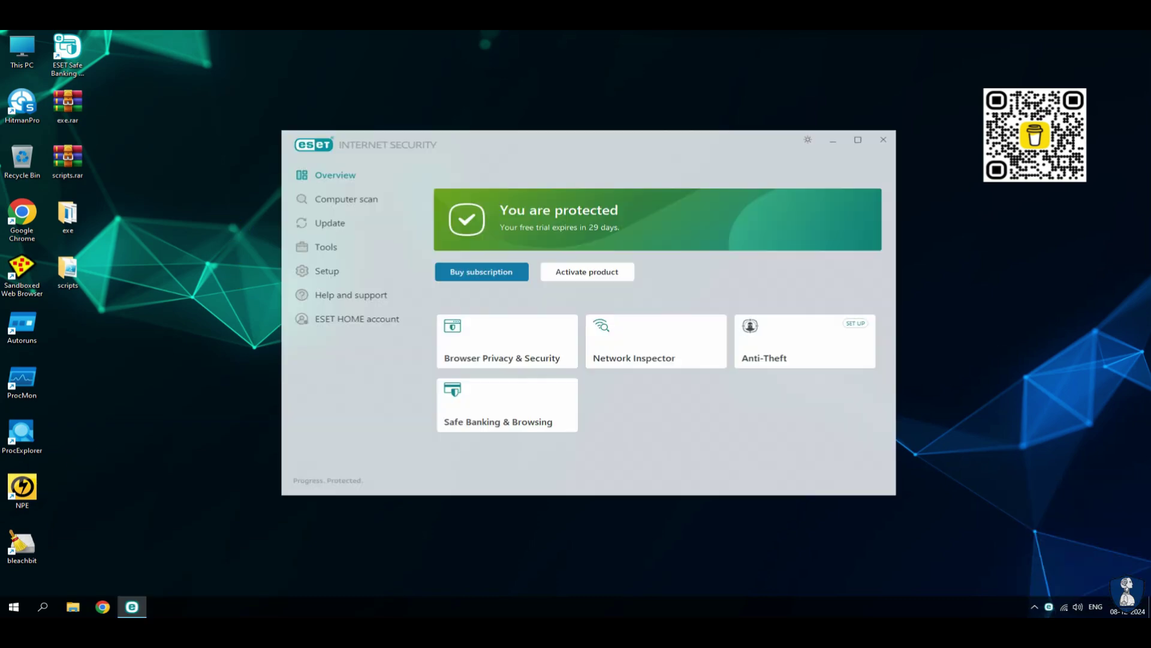
click(335, 207)
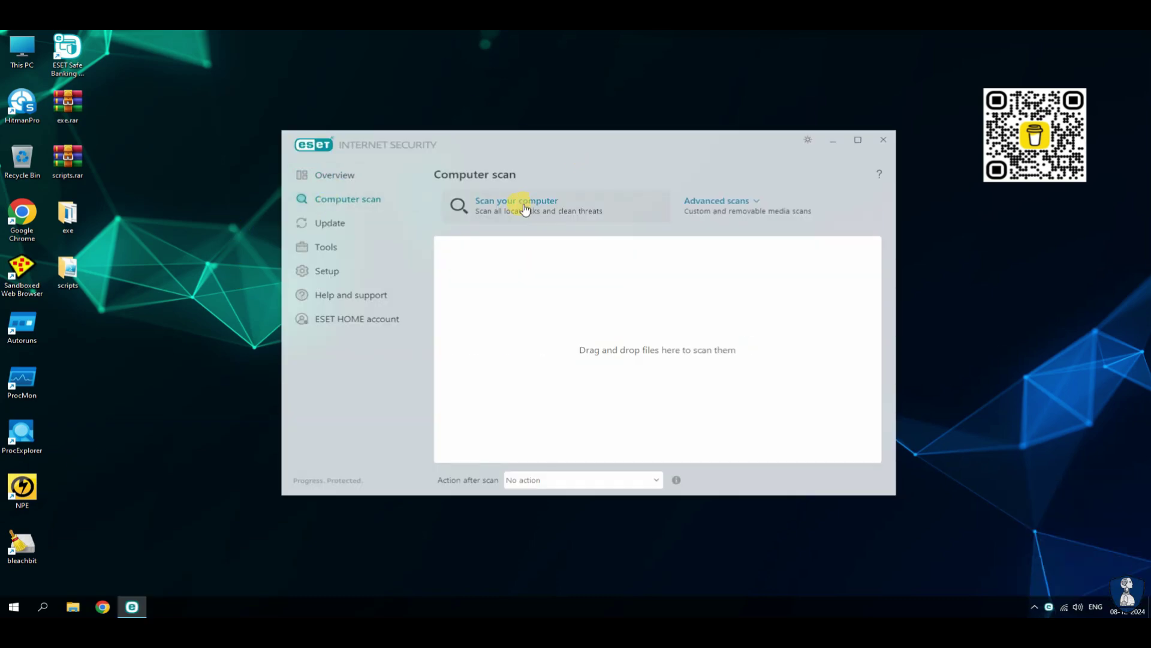
click(769, 203)
click(729, 234)
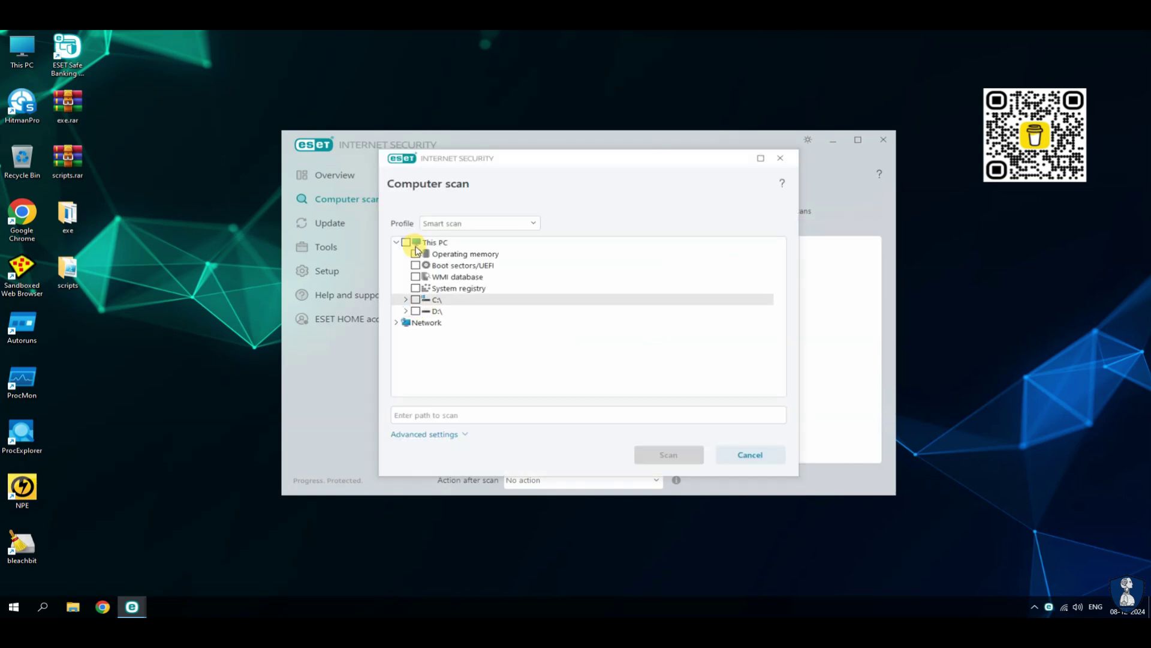
click(460, 225)
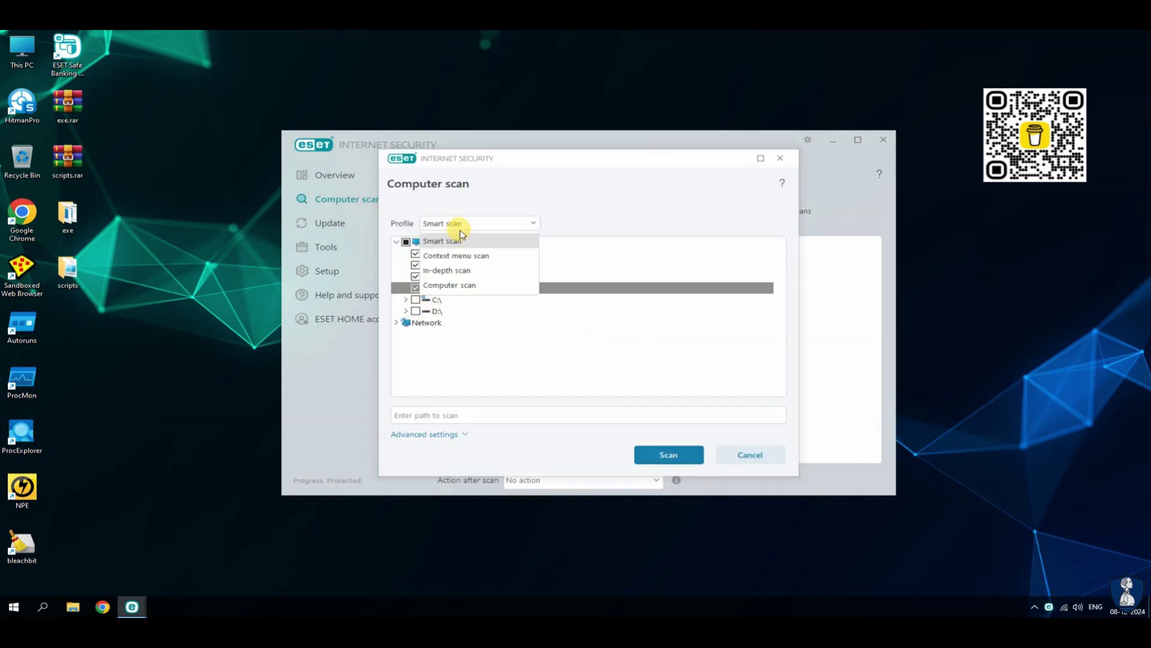
click(514, 203)
Step: Custom-scan C:\Users (0 detections), close ESET, and relaunch Norton Power Eraser
click(406, 299)
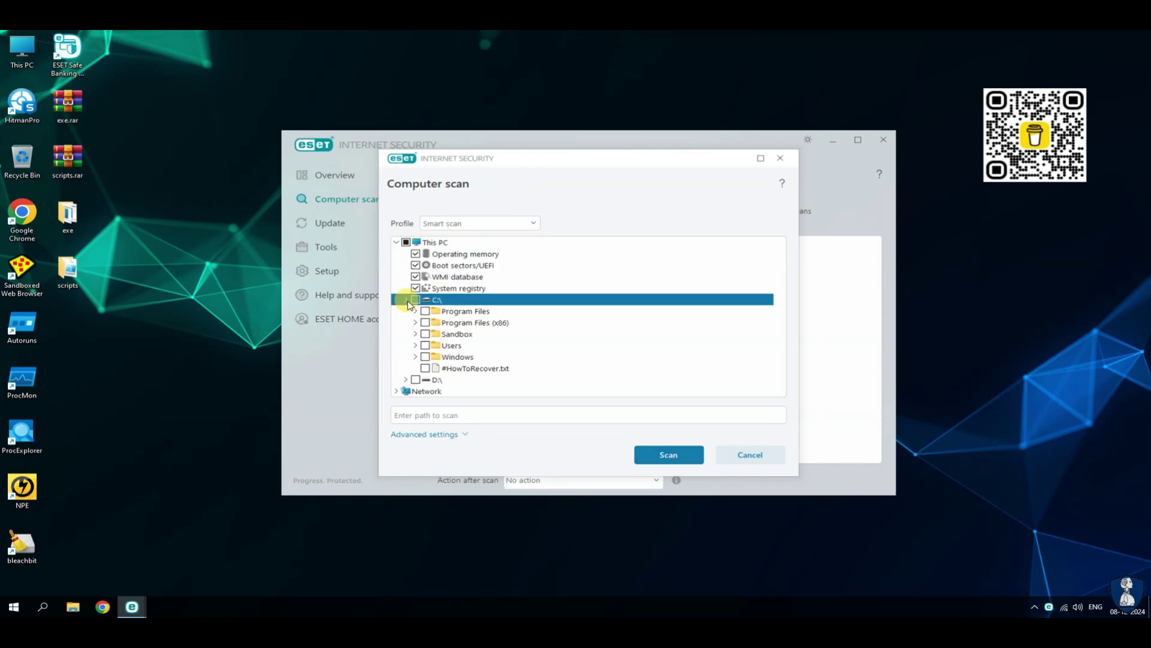
click(426, 346)
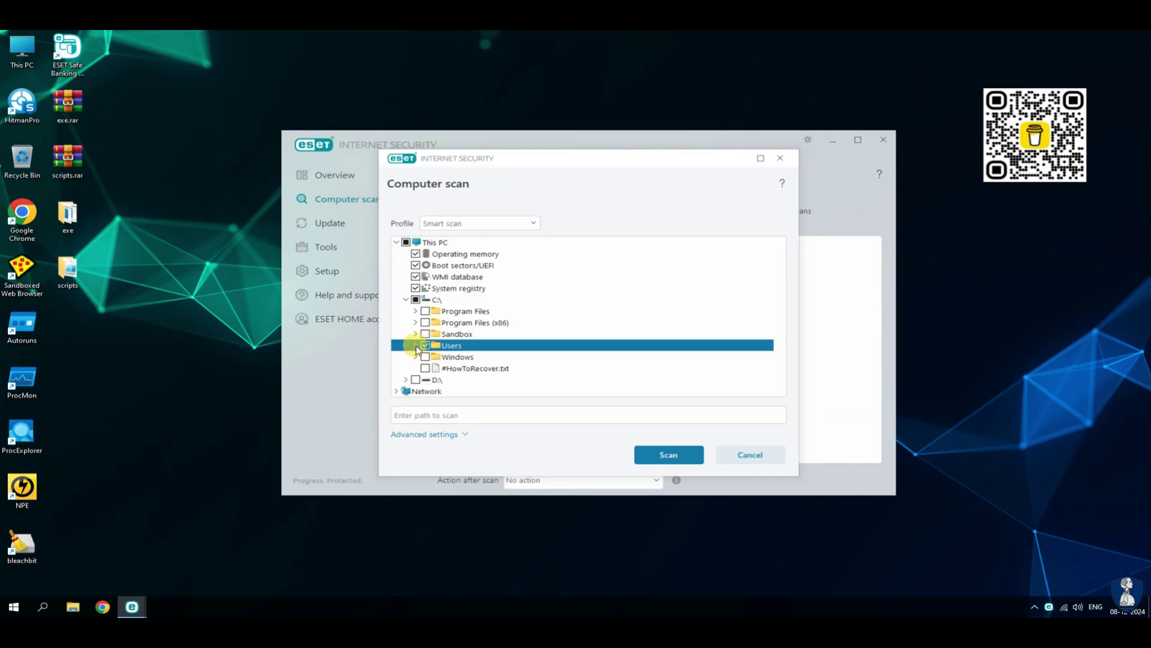
click(667, 454)
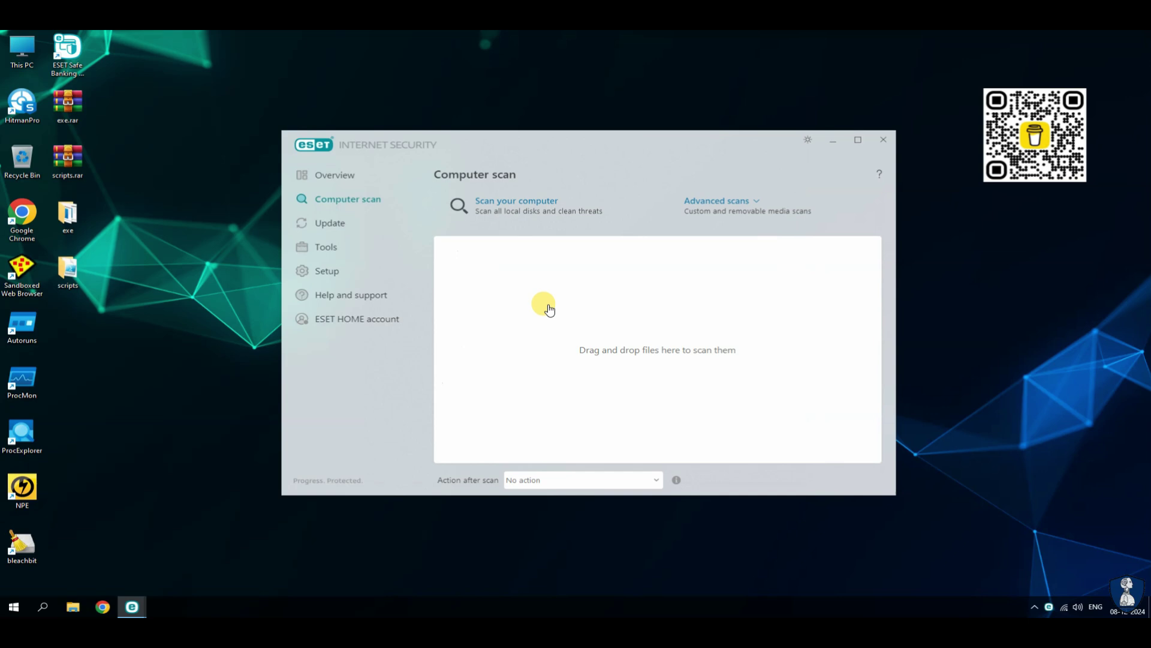
click(483, 343)
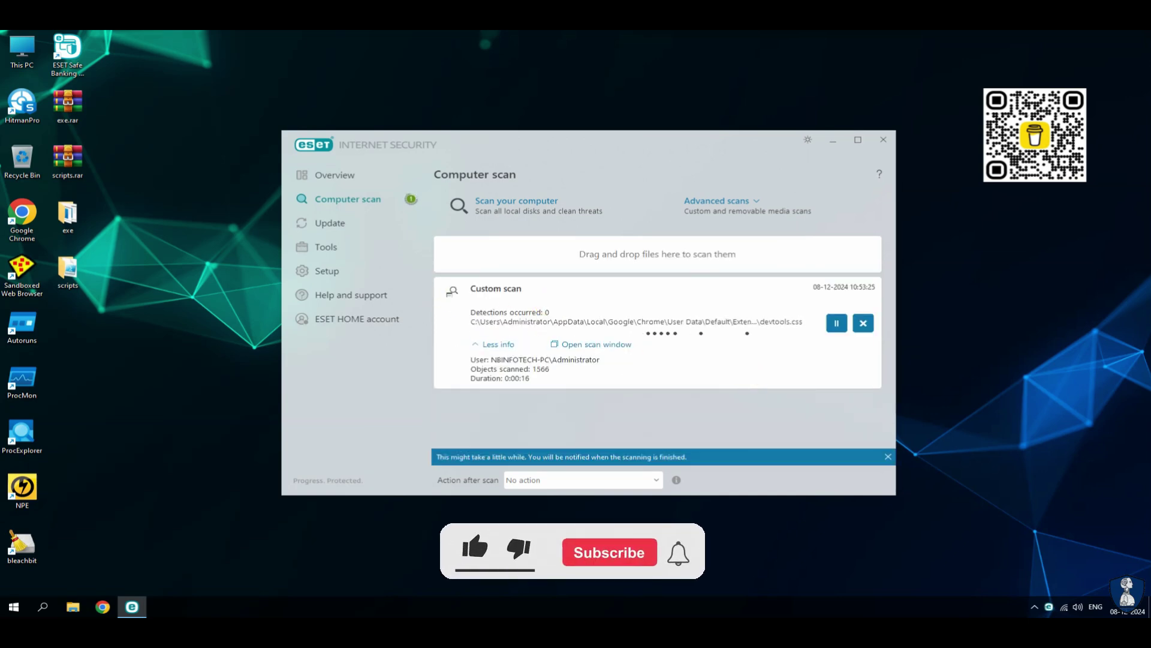
click(822, 324)
click(884, 139)
double_click(21, 484)
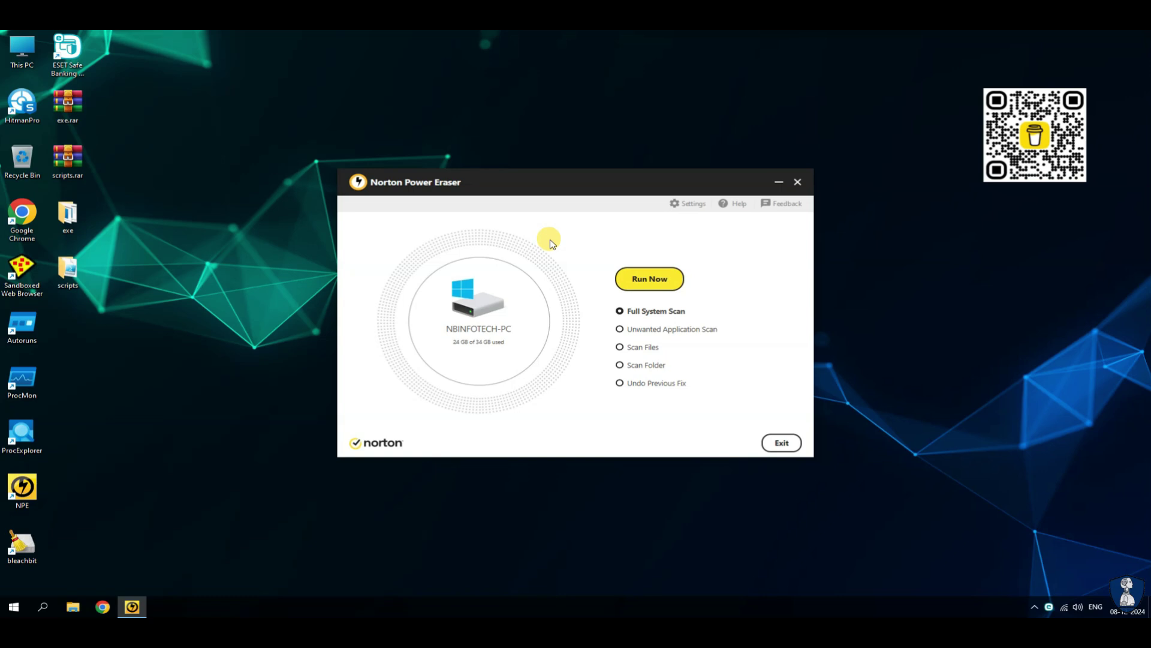
Step: Rerun Norton Power Eraser's scan via Apply and Restart, confirming no threats, then launch HitmanPro
click(679, 213)
click(776, 442)
click(667, 373)
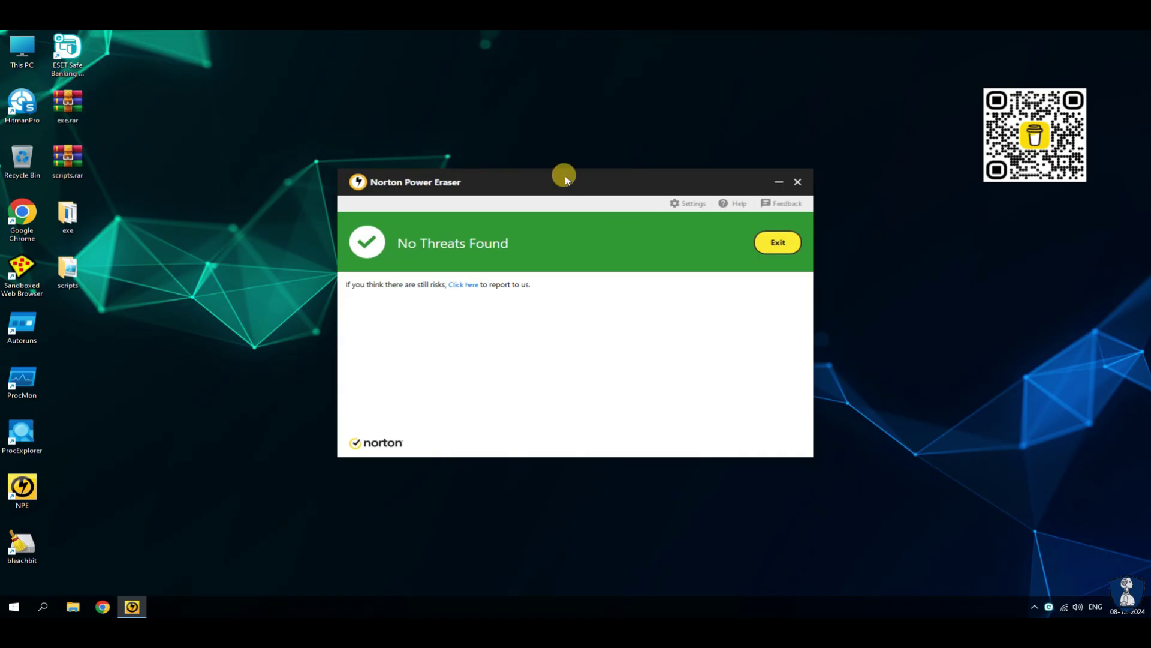
click(771, 242)
right_click(13, 95)
click(24, 102)
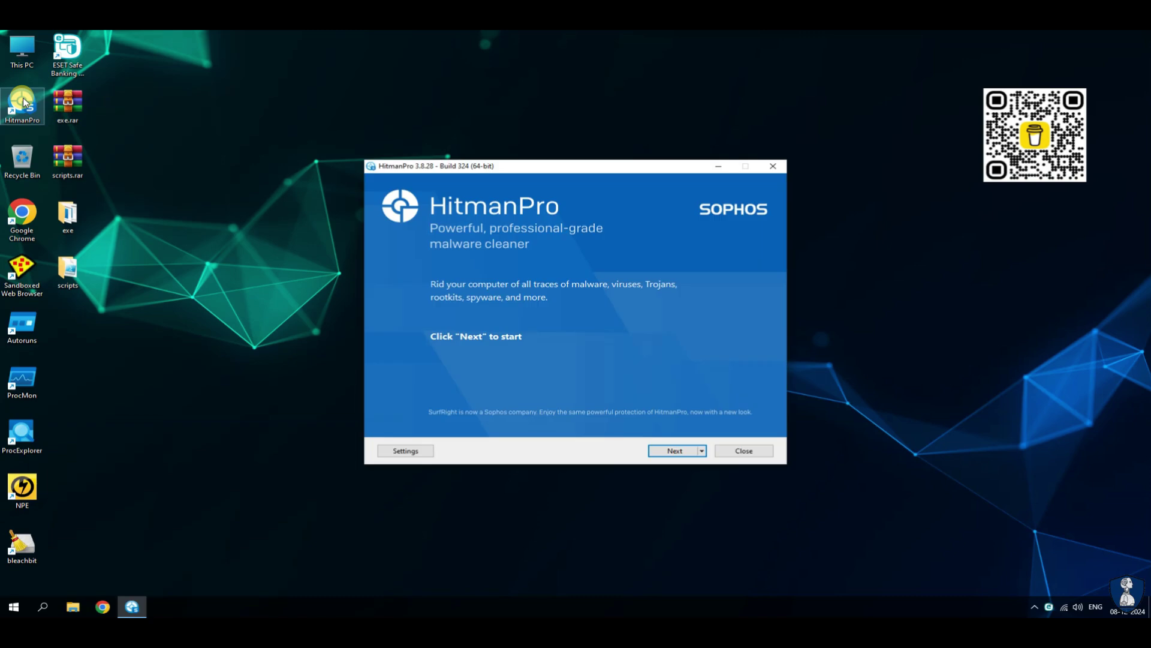
Step: Run HitmanPro's scan (no threats in 1,272,994 objects), then review Process Explorer sorted by VirusTotal
click(665, 450)
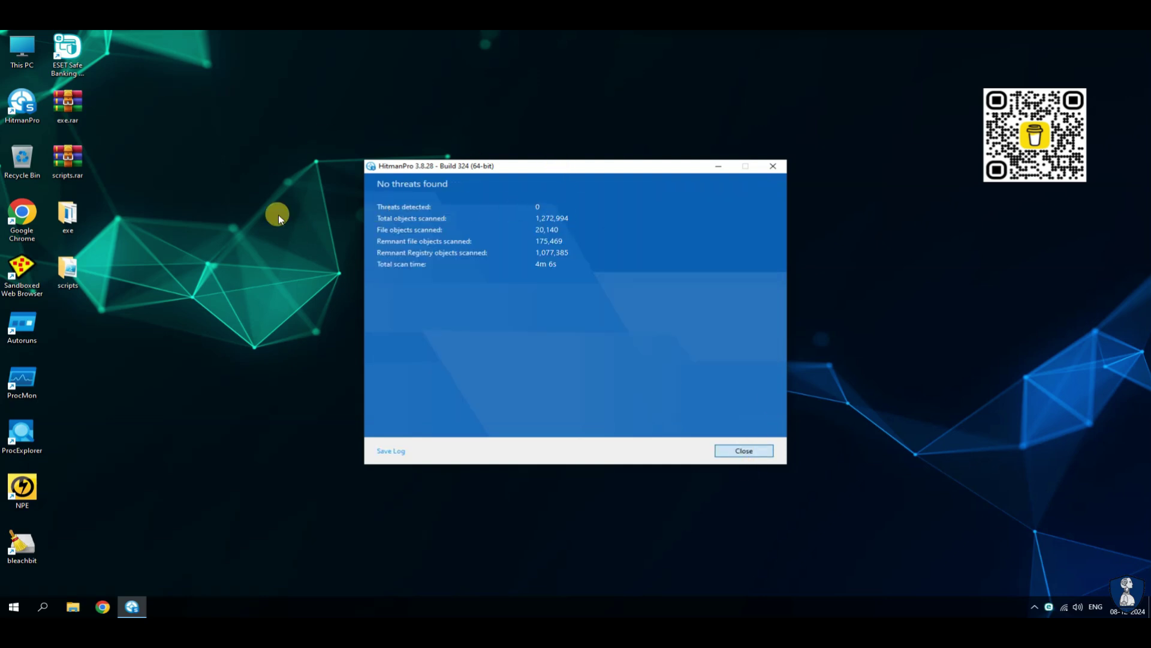
key(Return)
double_click(22, 433)
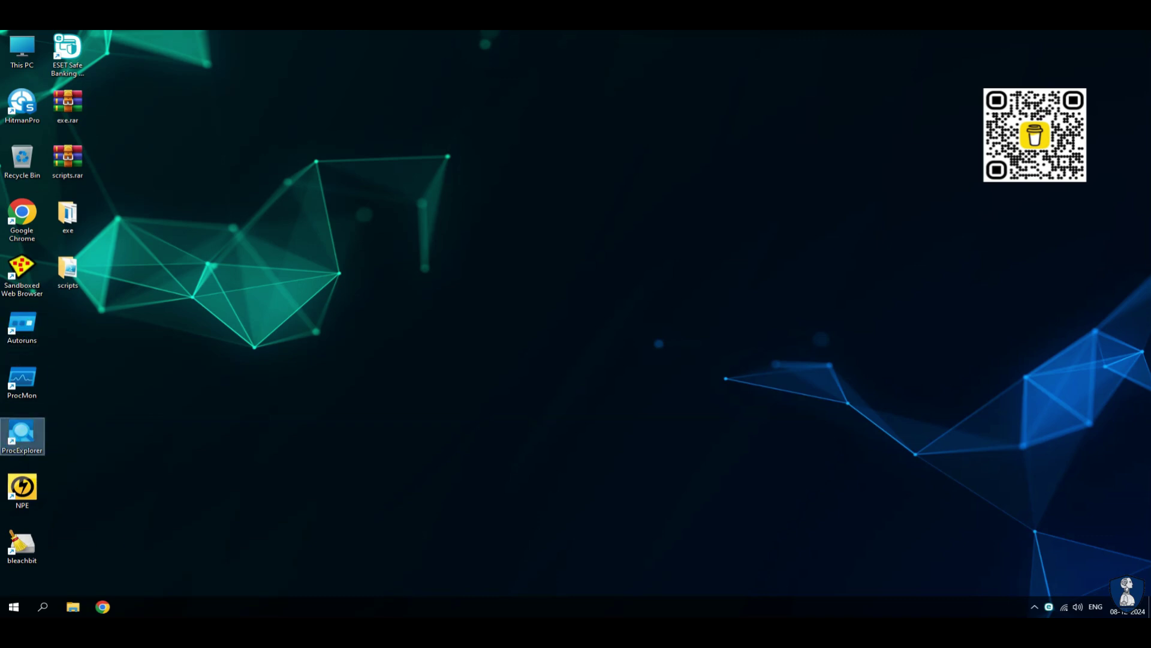
click(771, 80)
click(771, 79)
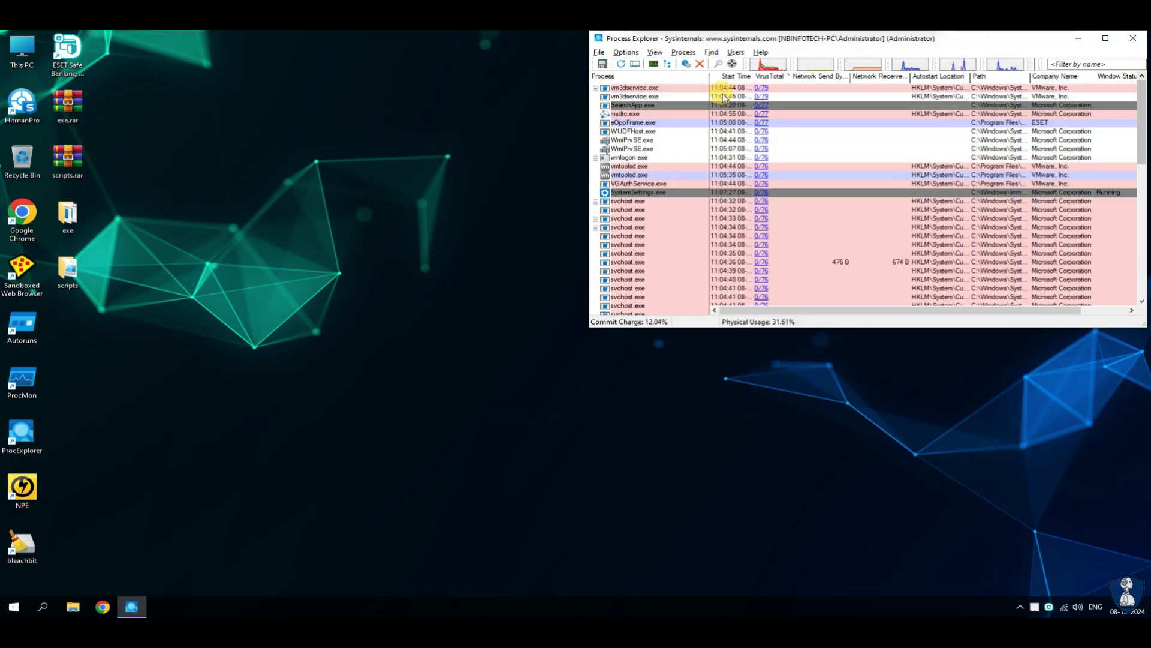
drag(789, 73, 797, 73)
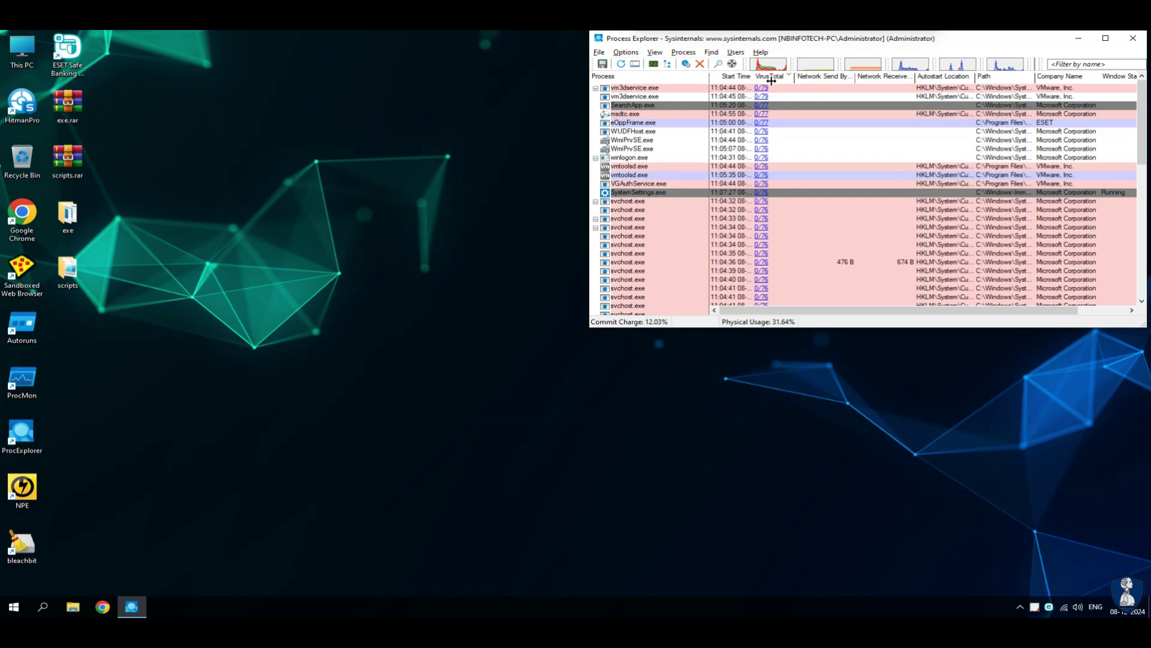
scroll(774, 96, down, 15)
scroll(774, 96, up, 15)
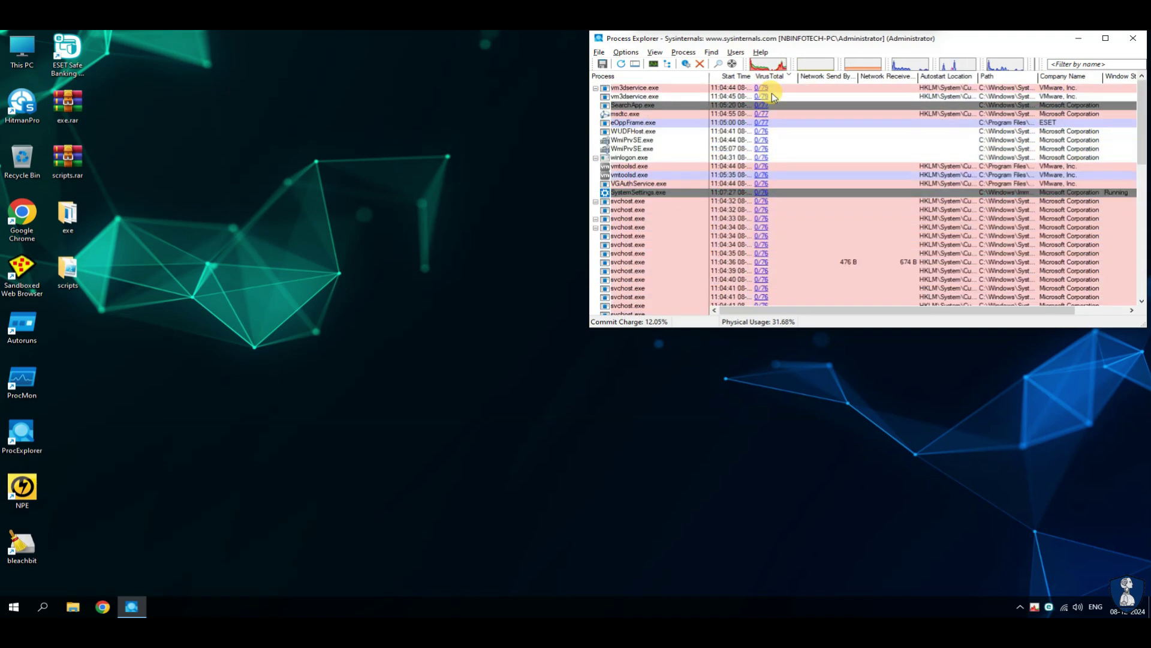
click(1133, 40)
Step: Try launching Chrome from the desktop and taskbar, dismissing both side-by-side configuration errors
double_click(22, 217)
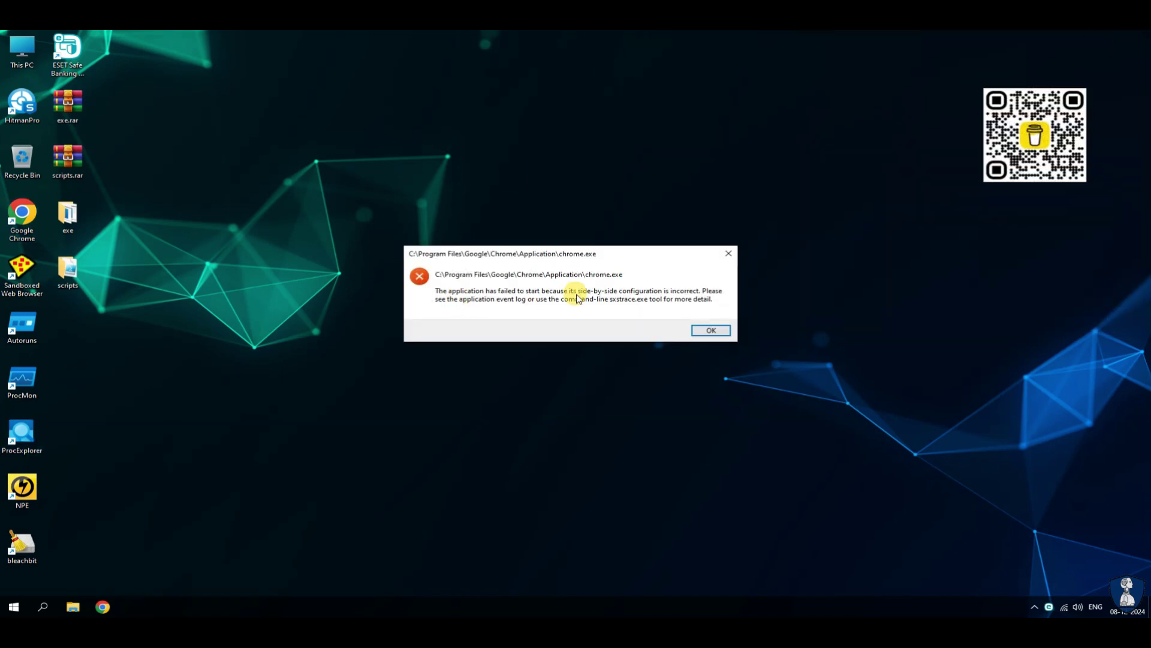
click(711, 330)
click(102, 606)
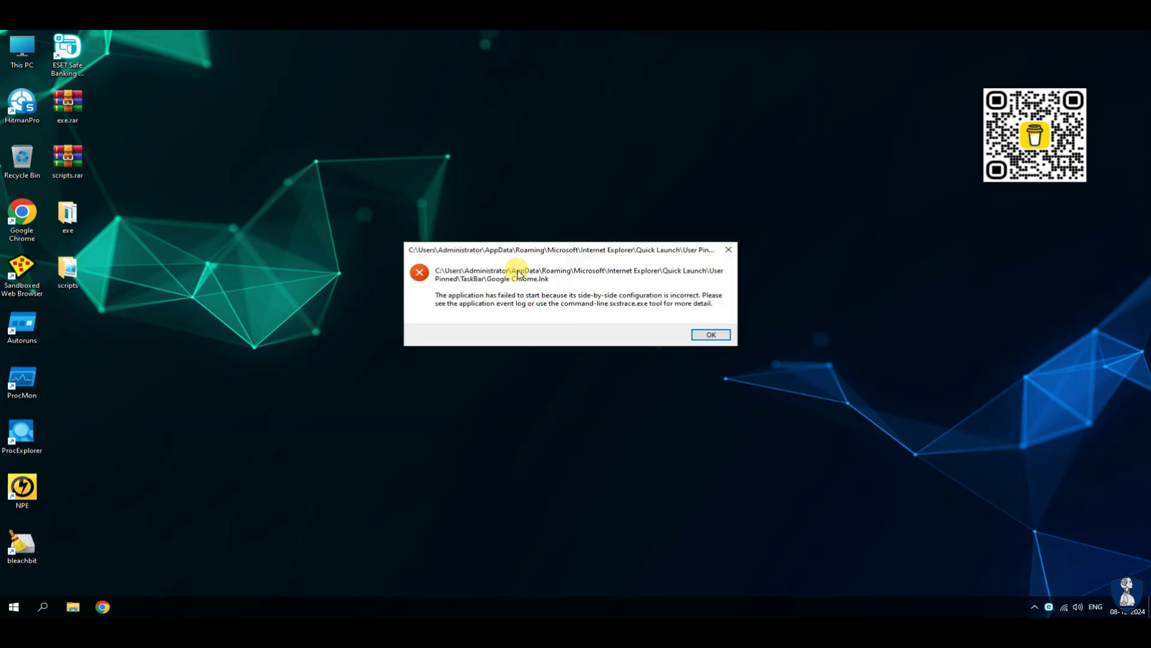
click(710, 334)
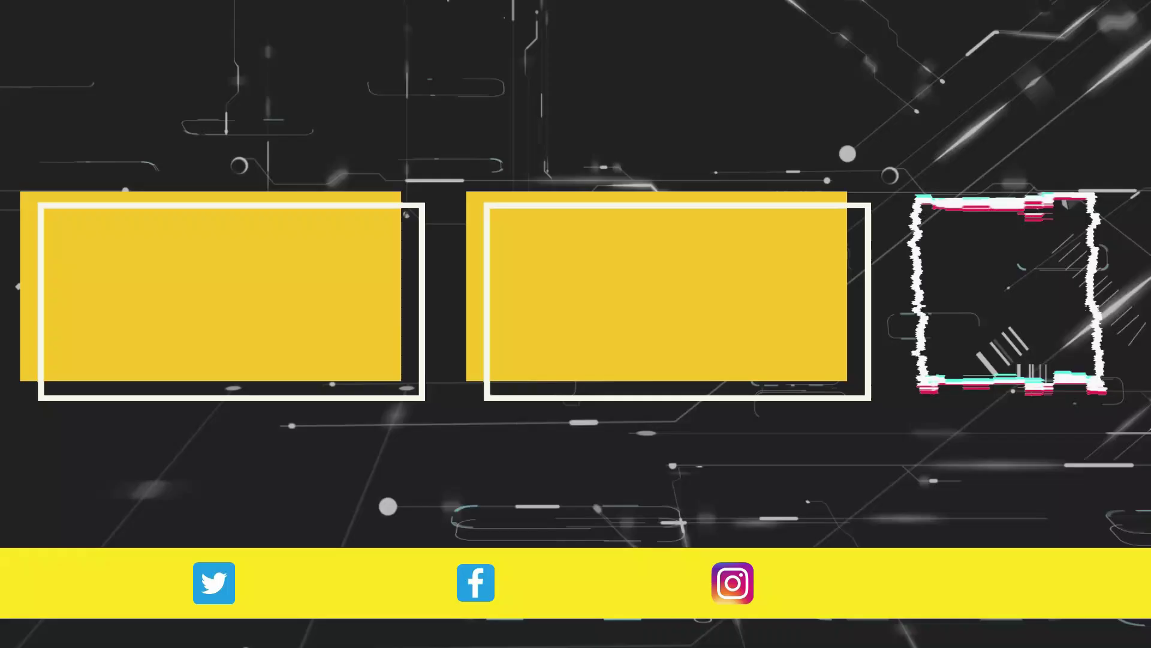